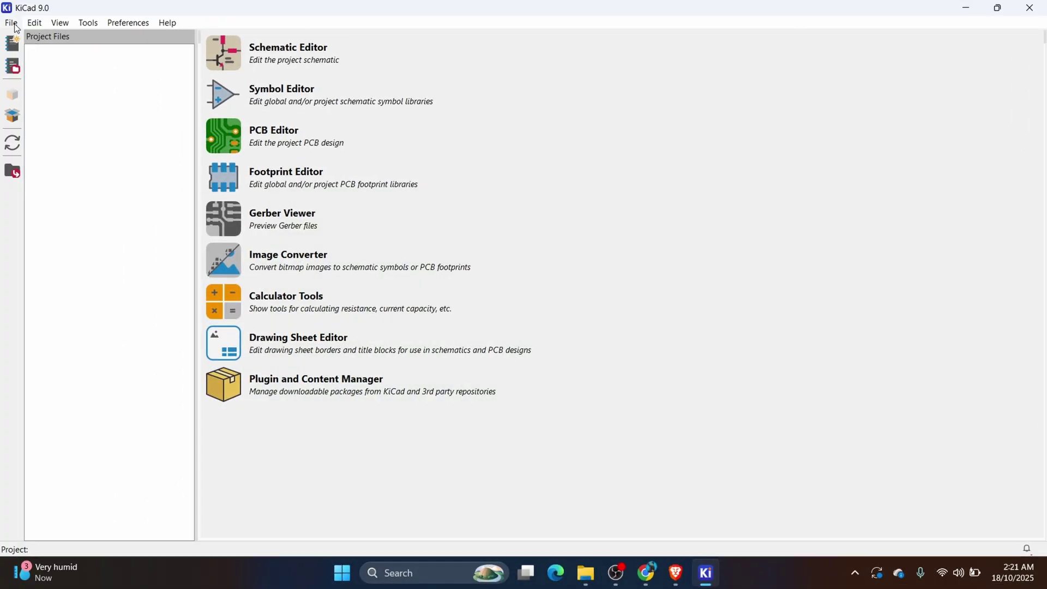
- Start a new project and browse to the folder Documents > KiCad > 9.0 > Modules-Design > 3V3-LDOs
click(11, 23)
click(30, 41)
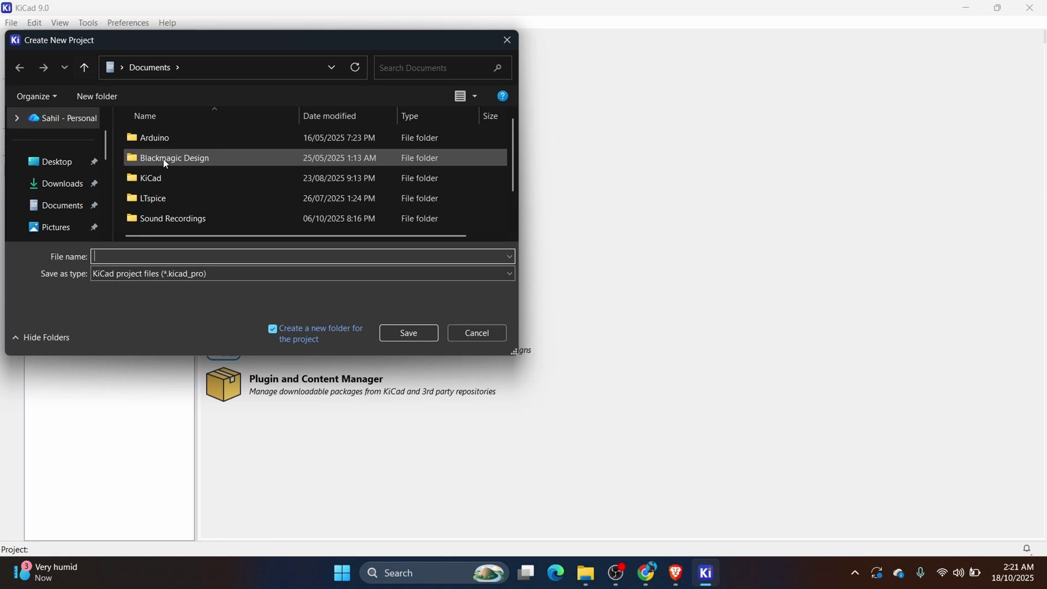
double_click(190, 180)
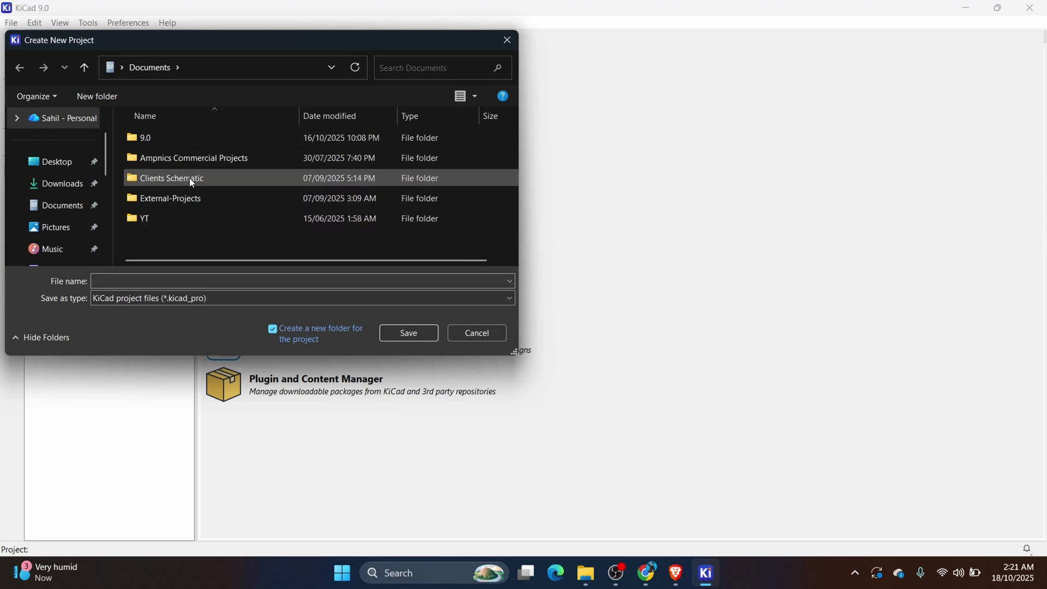
double_click(169, 137)
scroll(171, 207, down, 3)
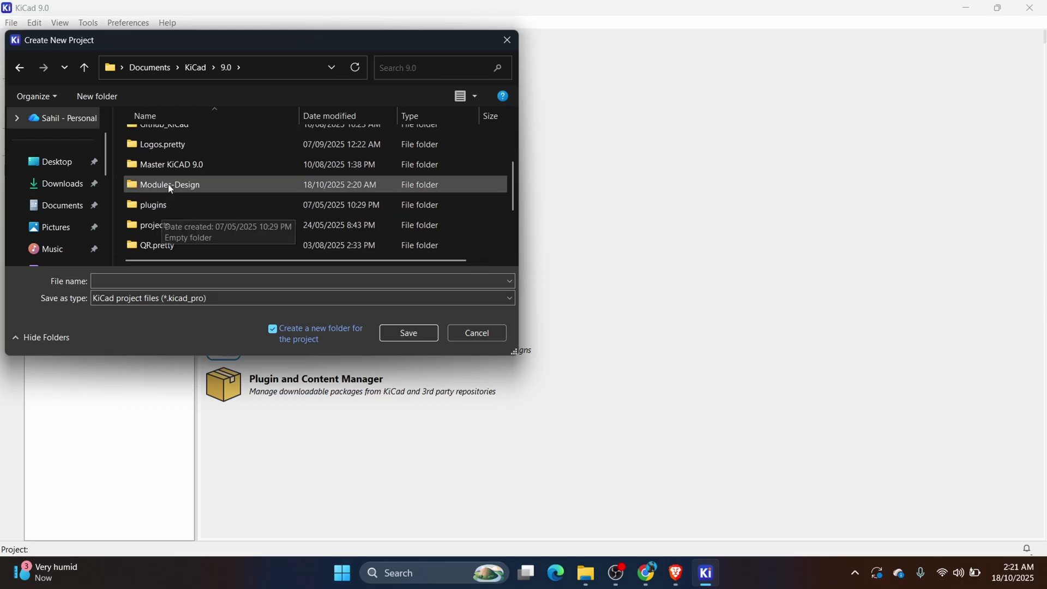
double_click(171, 188)
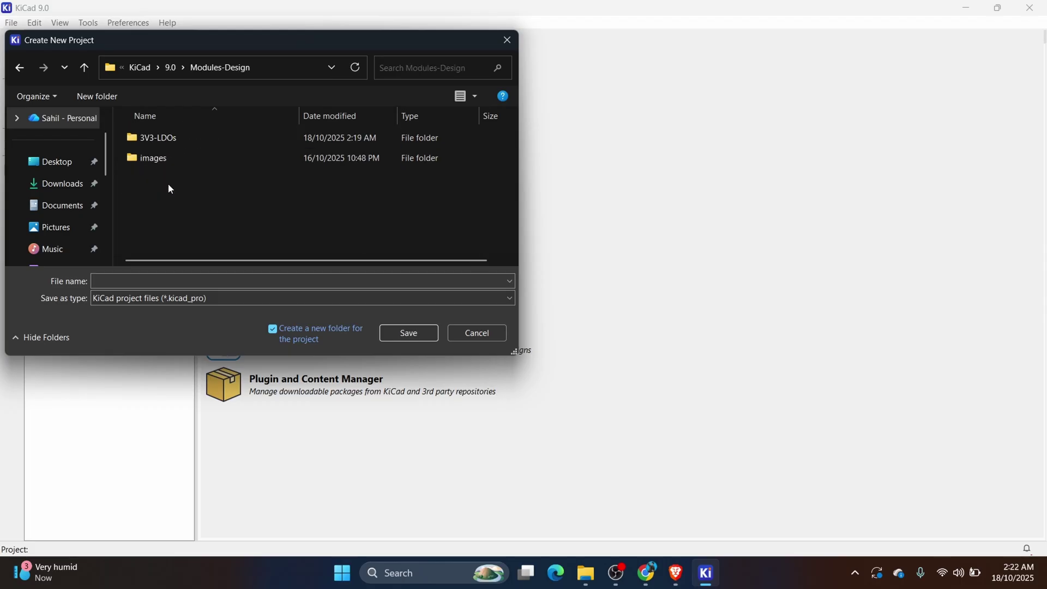
double_click(173, 140)
- Save the new project as AMS1117-3v3 in its own folder and postpone the offered software update
click(104, 281)
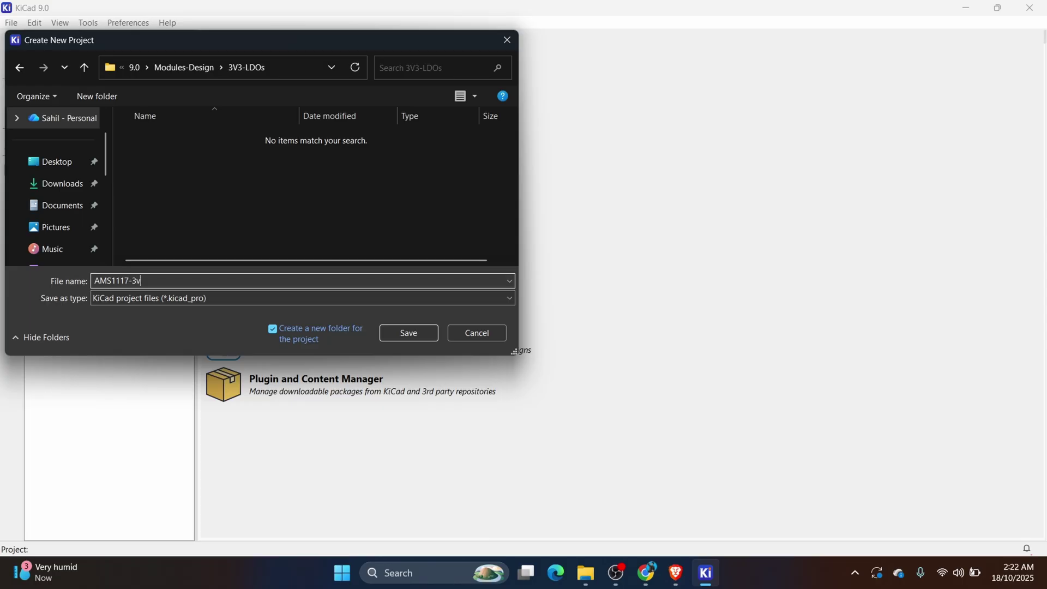
click(403, 333)
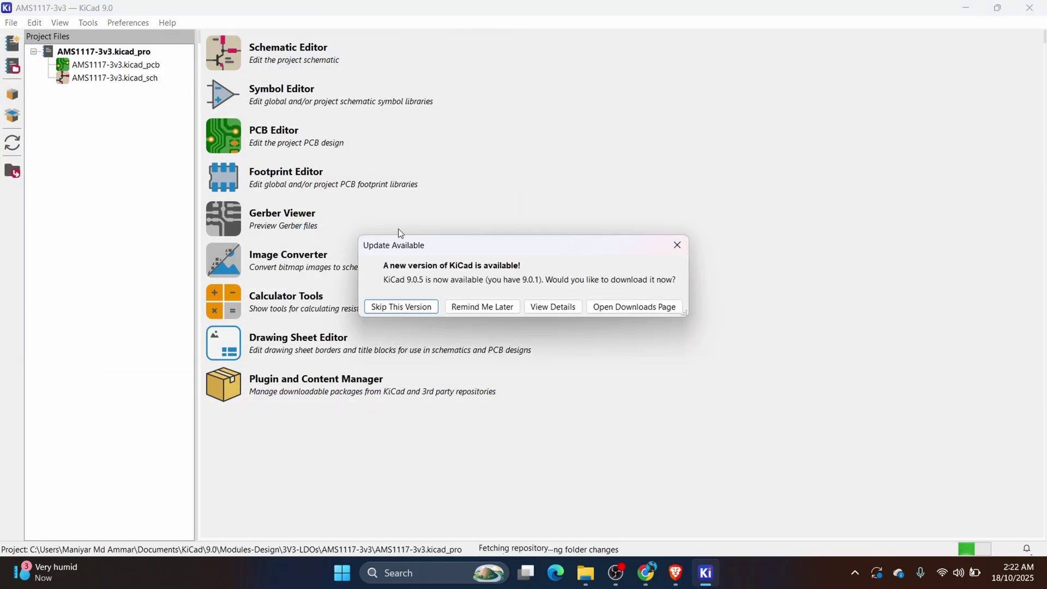
click(479, 307)
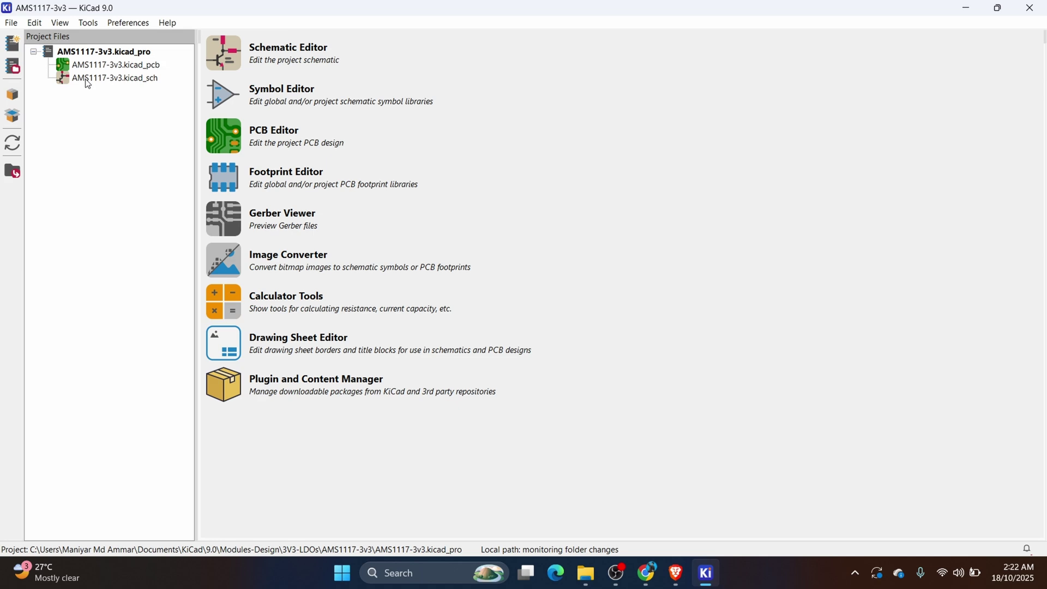
- Open the project's schematic file AMS1117-3v3.kicad_sch and look over the empty sheet and its title block
double_click(93, 80)
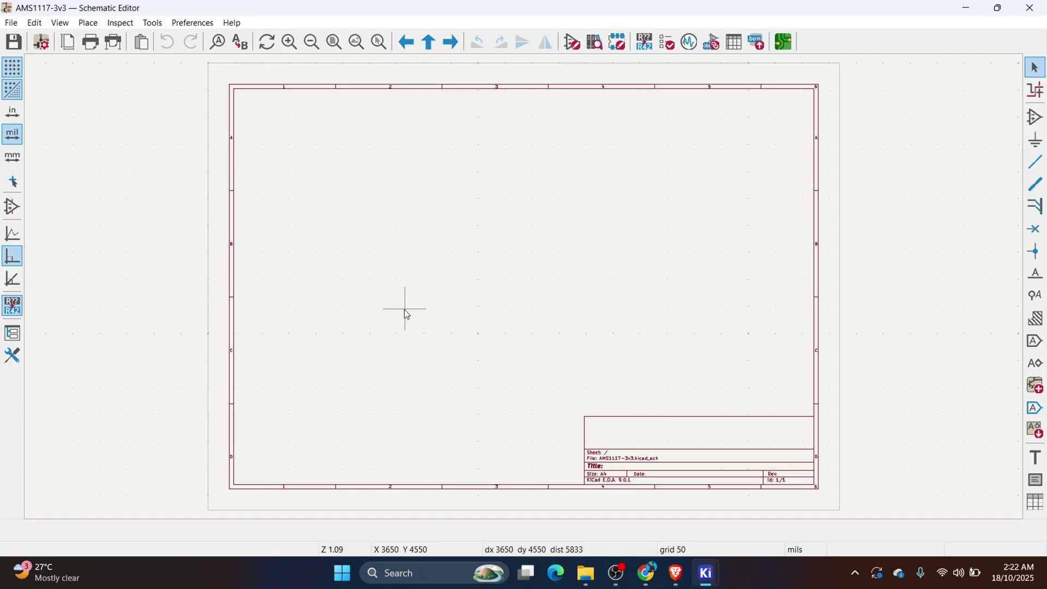
scroll(518, 394, up, 5)
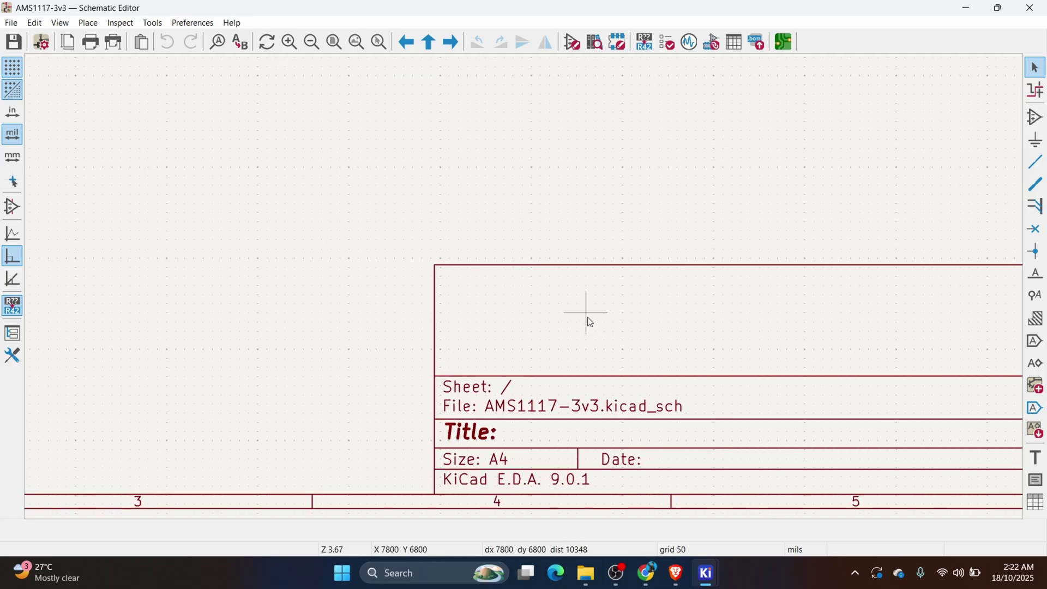
scroll(450, 325, down, 4)
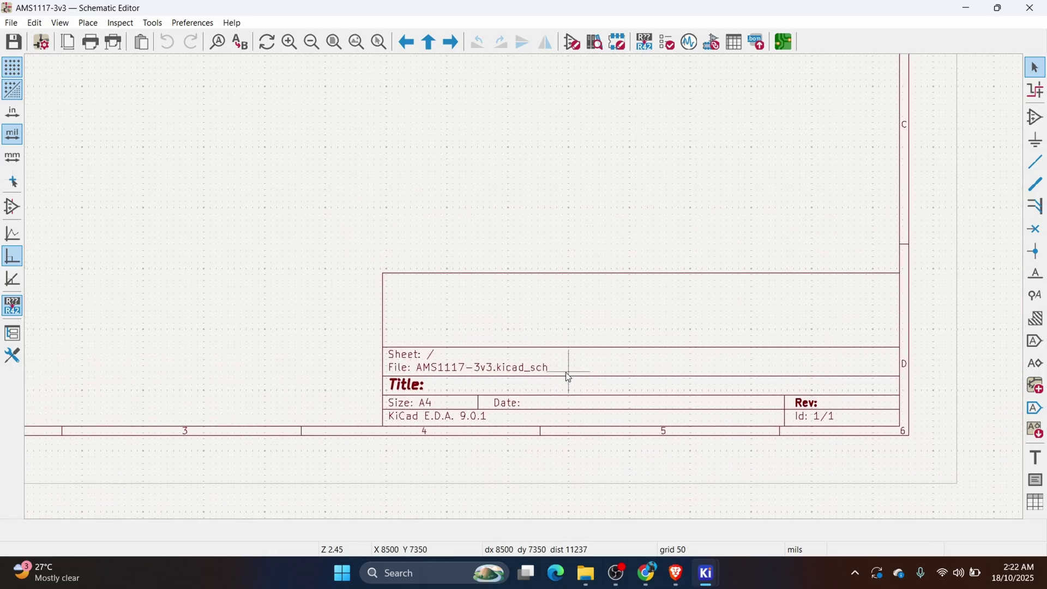
middle_drag(513, 266, 503, 350)
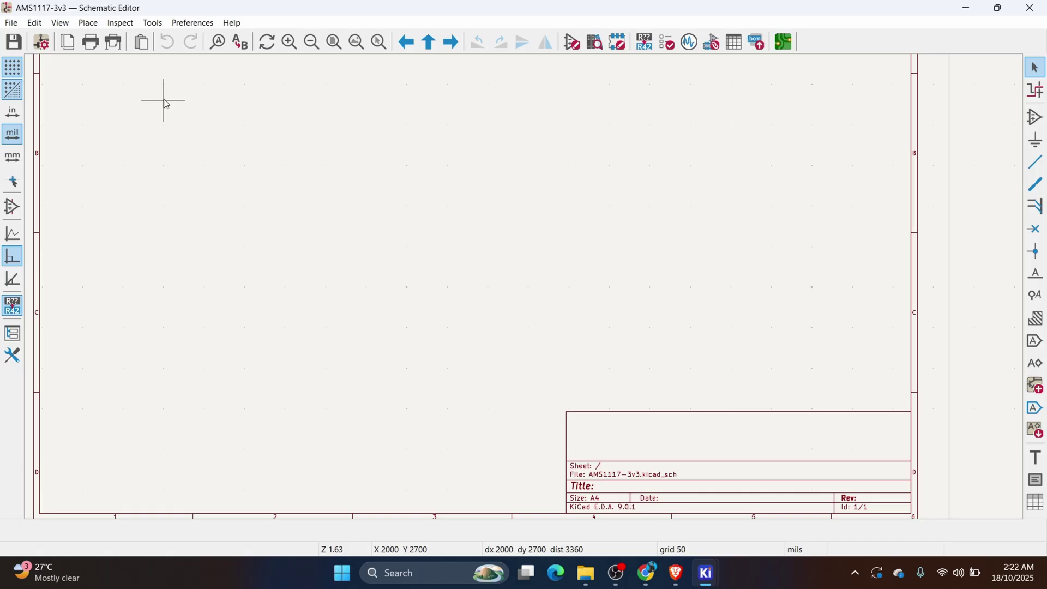
- Open the page settings and set the issue date to 2025-10-18 and the revision to v0.1
click(11, 24)
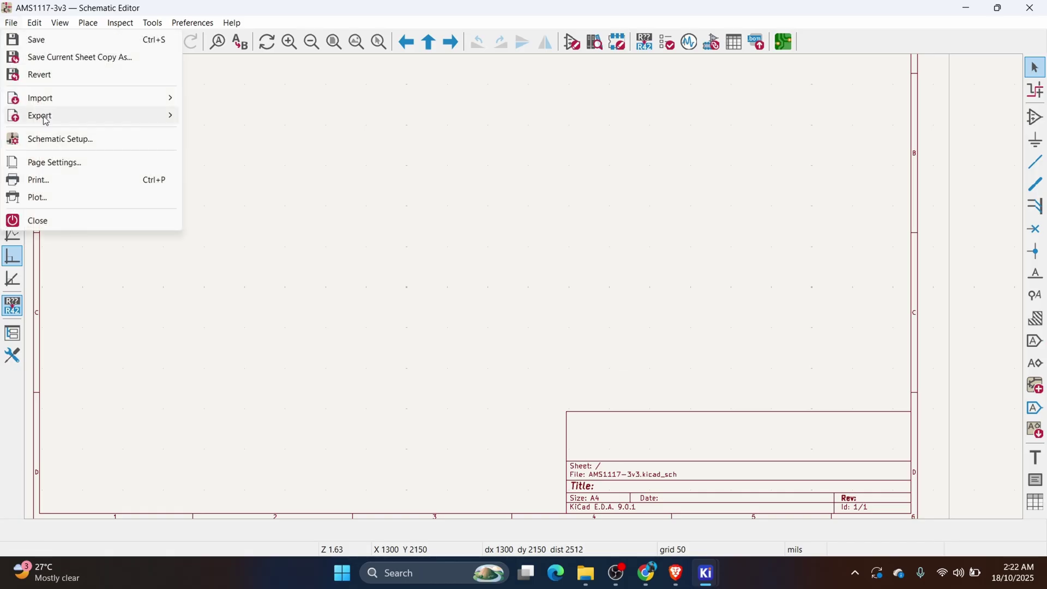
click(46, 169)
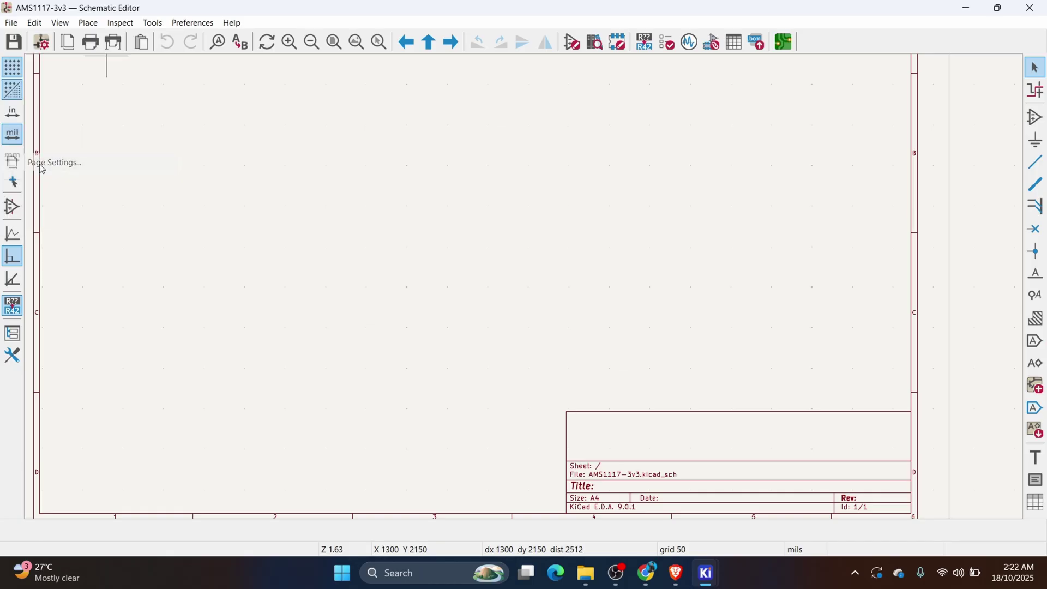
click(579, 213)
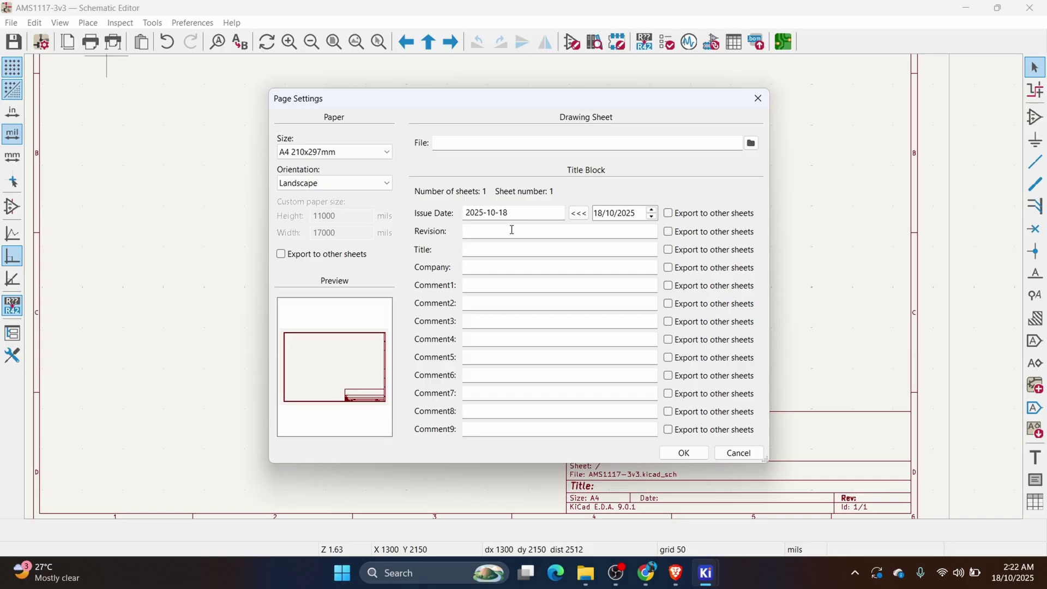
click(512, 230)
click(480, 245)
text(A)
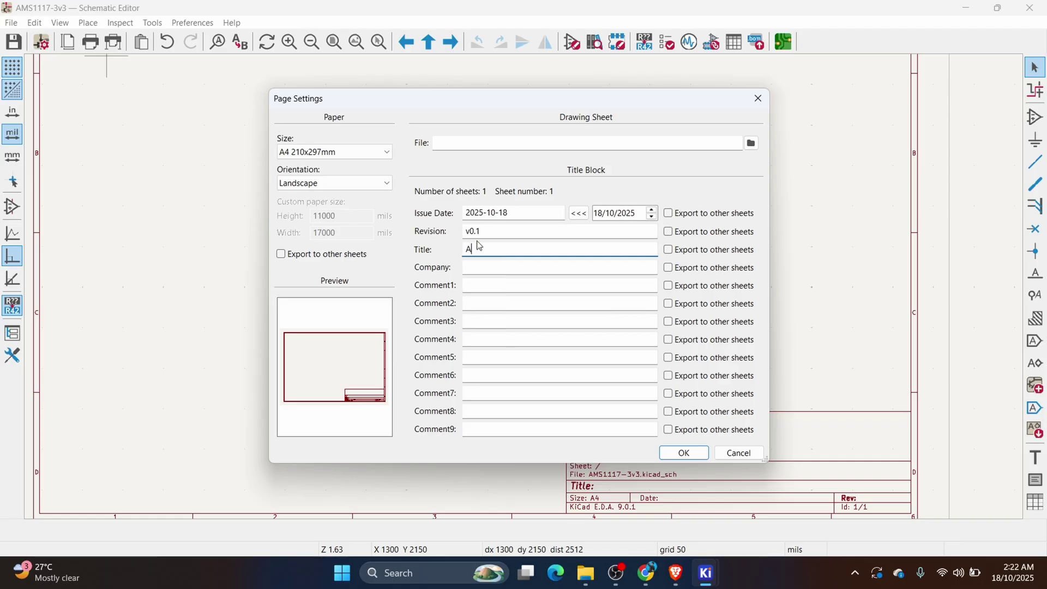
text(mpnic)
key(BackSpace)
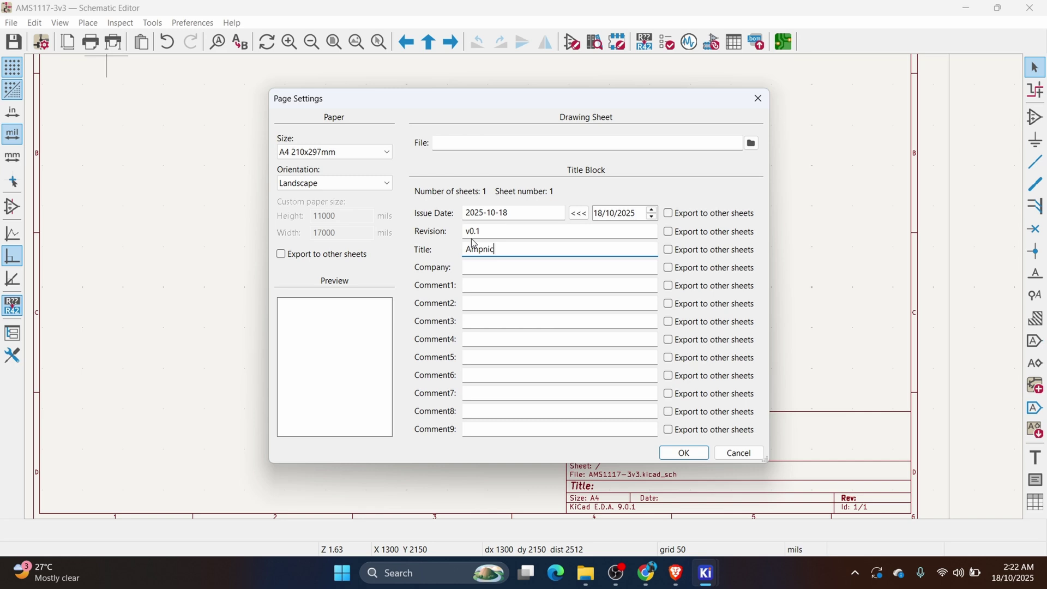
text(s)
click(502, 265)
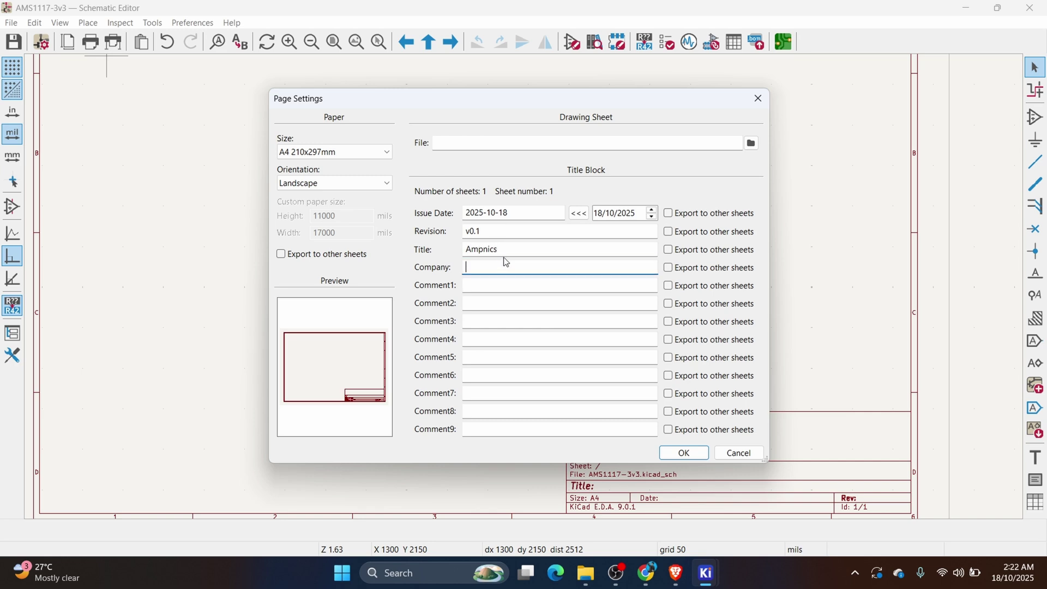
- Set the sheet title to AMS1117-3V3-LDO and the company to Ampnics, and apply the page settings
key(shift+Tab)
text(AMS)
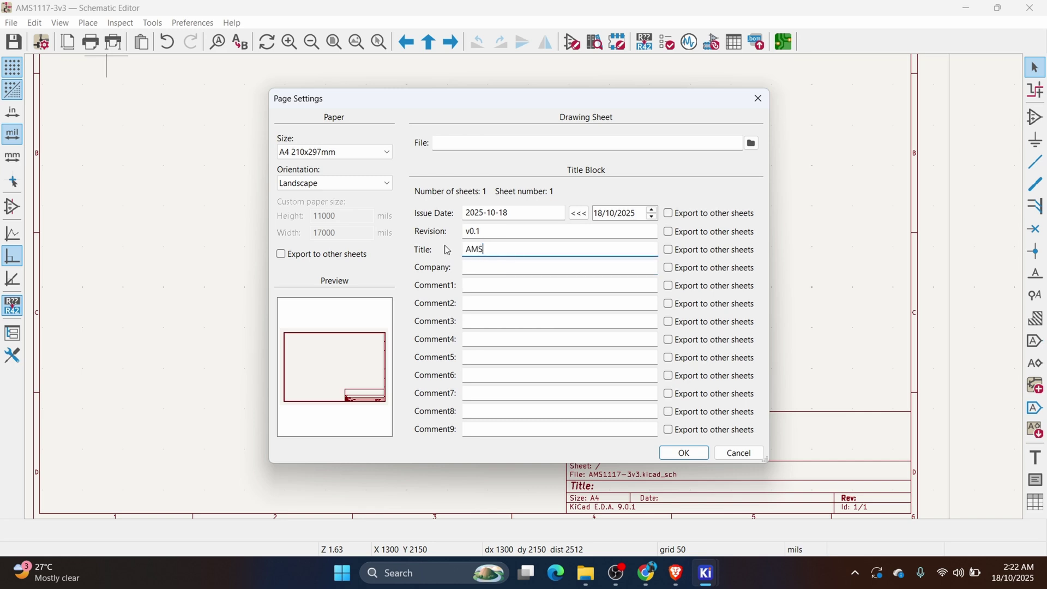
text(1117-3V3-LDO)
click(480, 269)
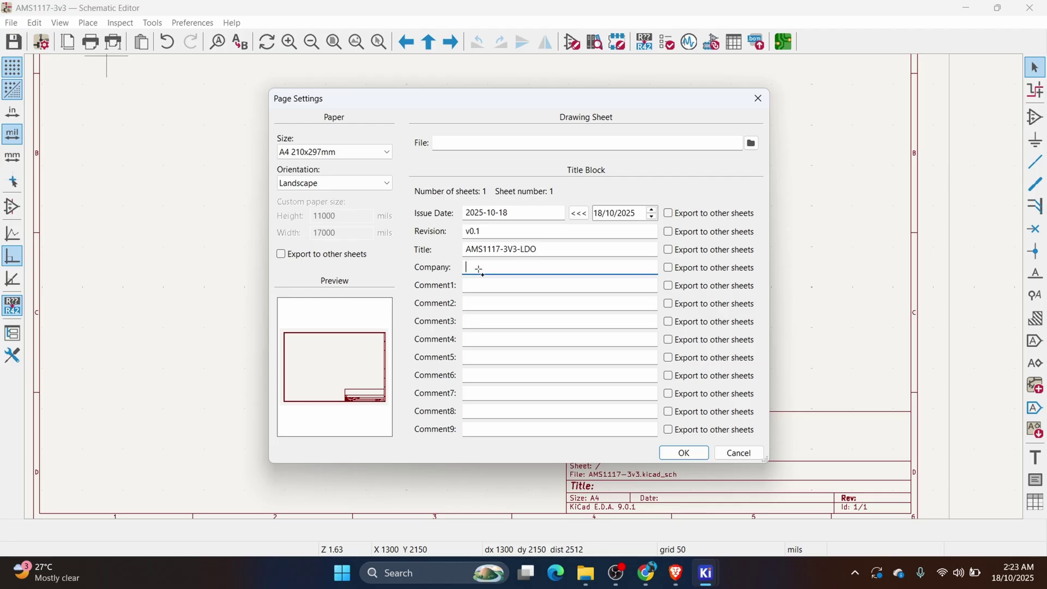
text(Ampnics)
click(683, 453)
- Check the company, title, date and revision entries in the sheet's title block
scroll(398, 312, down, 2)
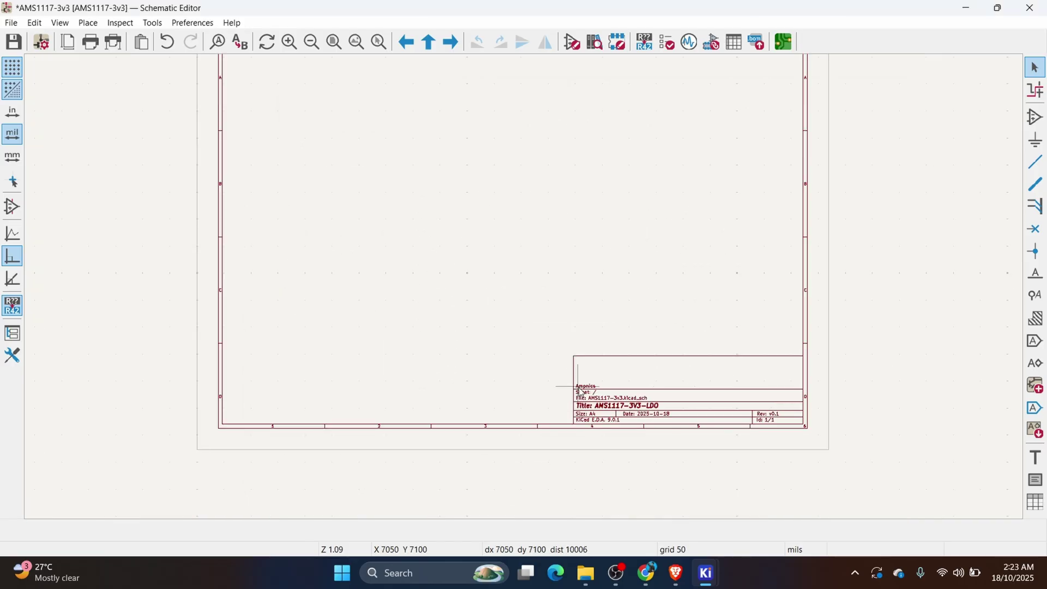
scroll(580, 340, up, 5)
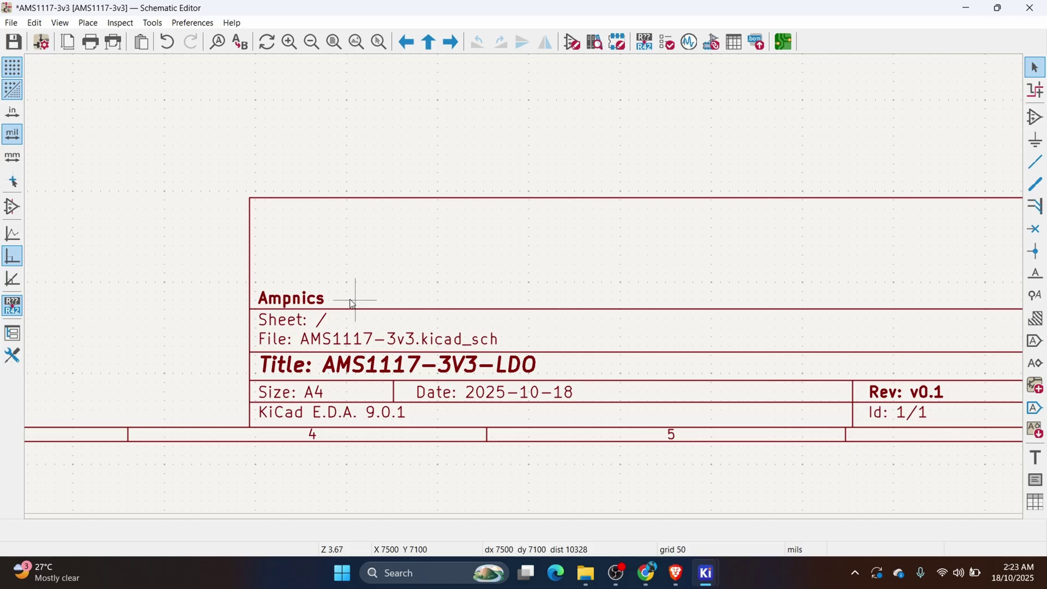
scroll(351, 300, down, 2)
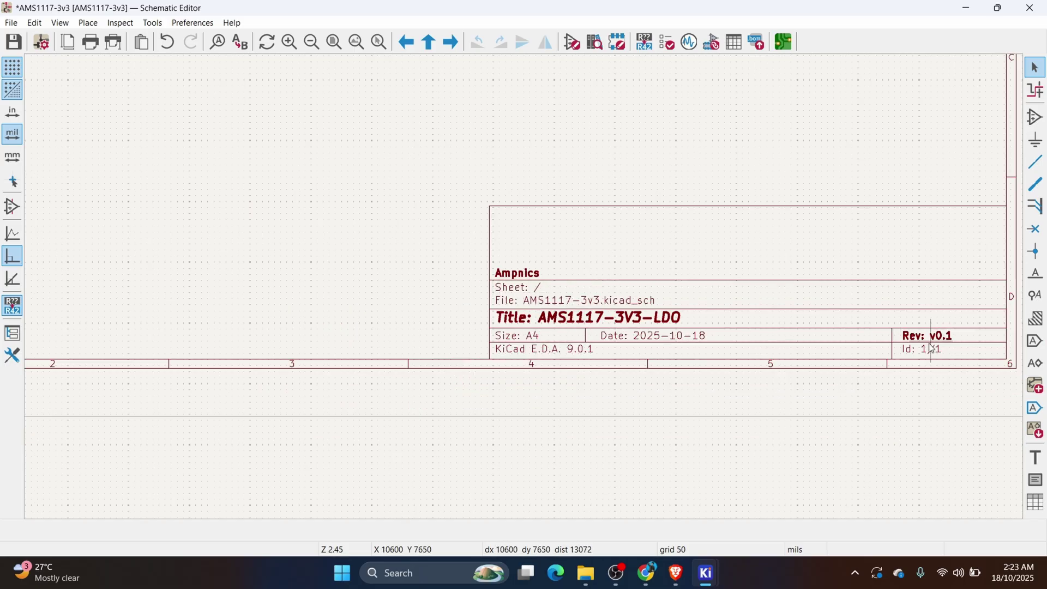
scroll(524, 290, down, 4)
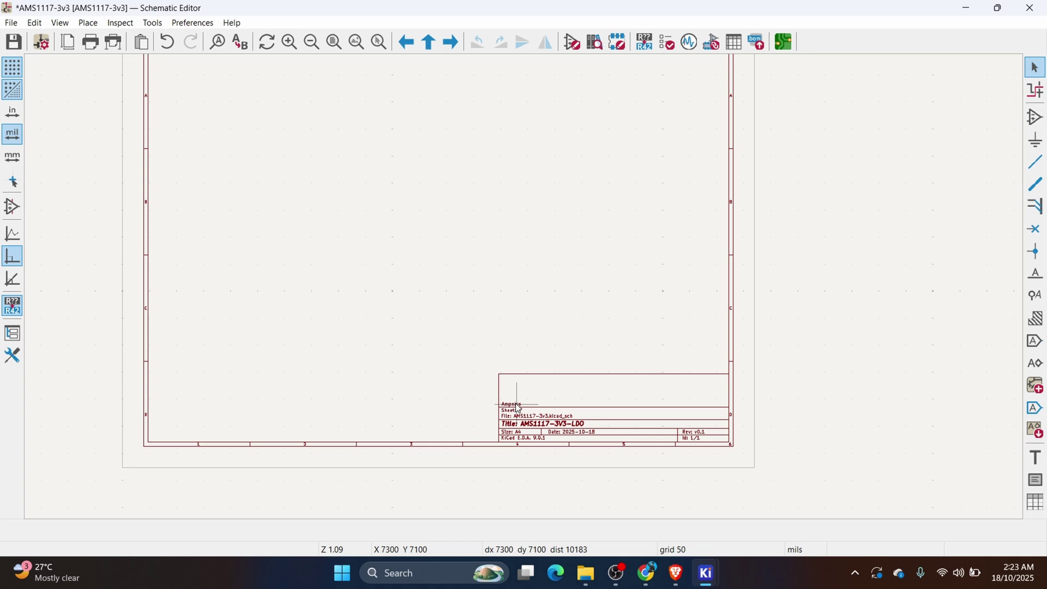
middle_drag(376, 200, 376, 253)
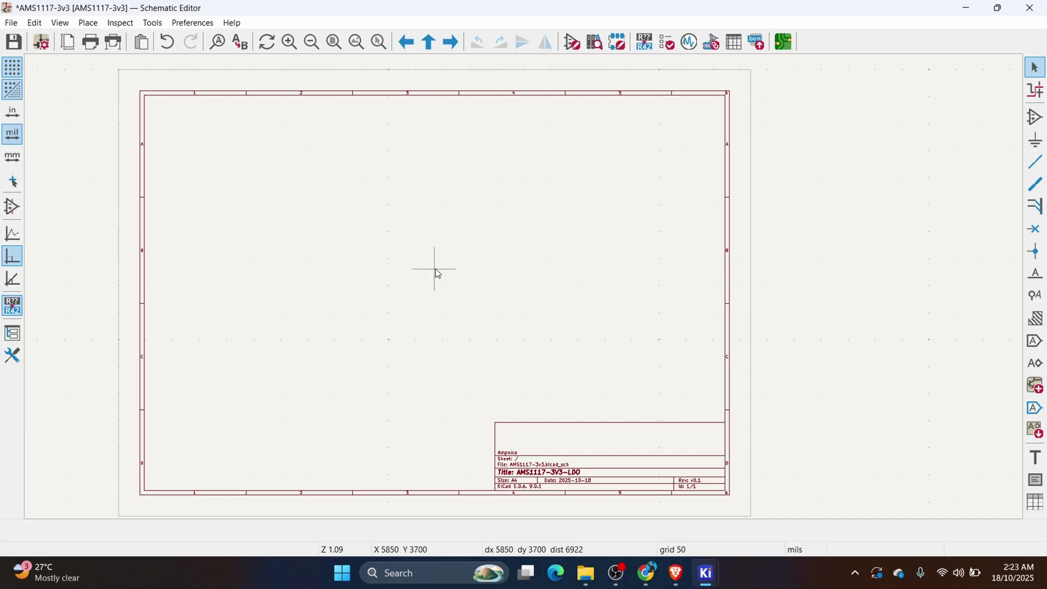
middle_drag(470, 270, 543, 267)
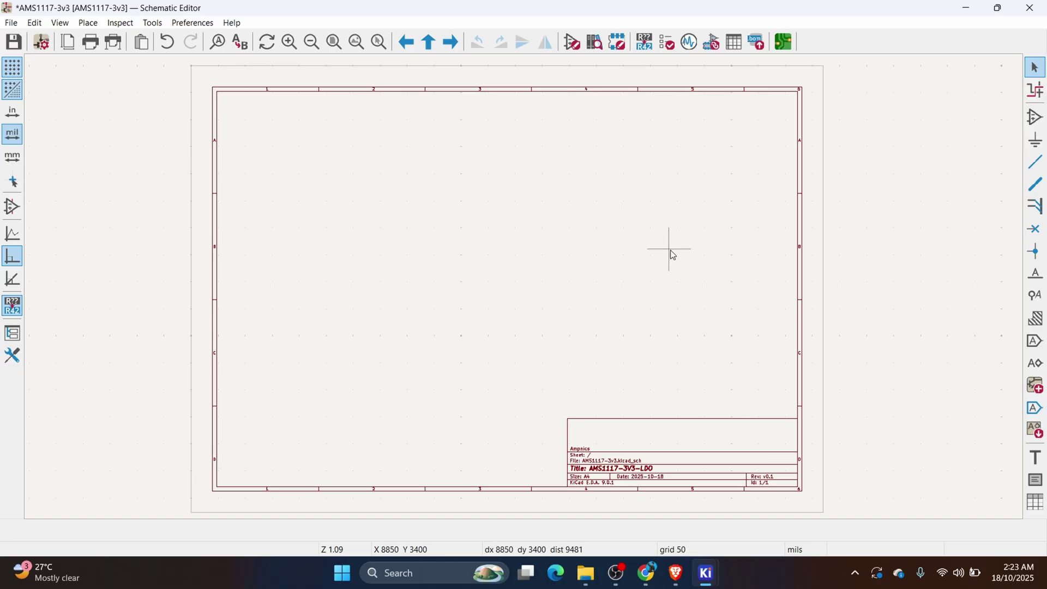
- Place an AMS1117-3.3 regulator symbol from the Regulator_Linear library near the middle of the sheet
click(1036, 117)
text(a)
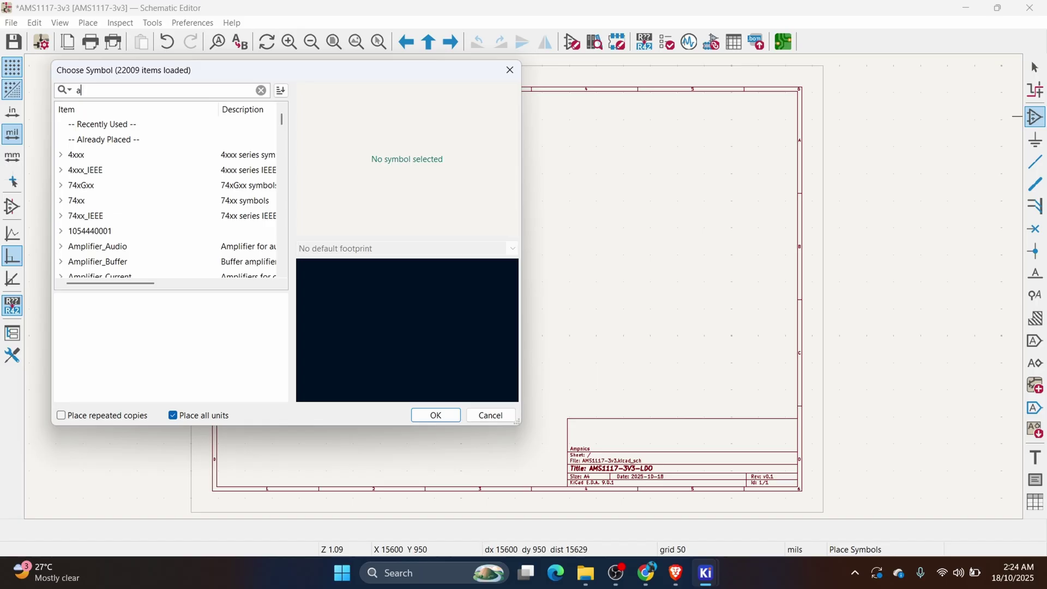
text(ms)
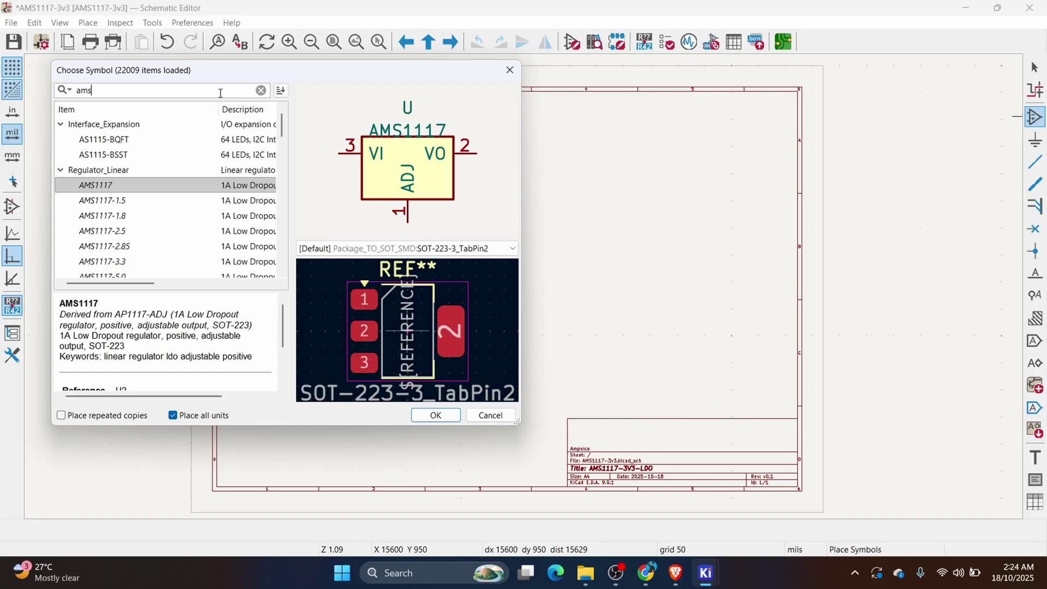
text(111)
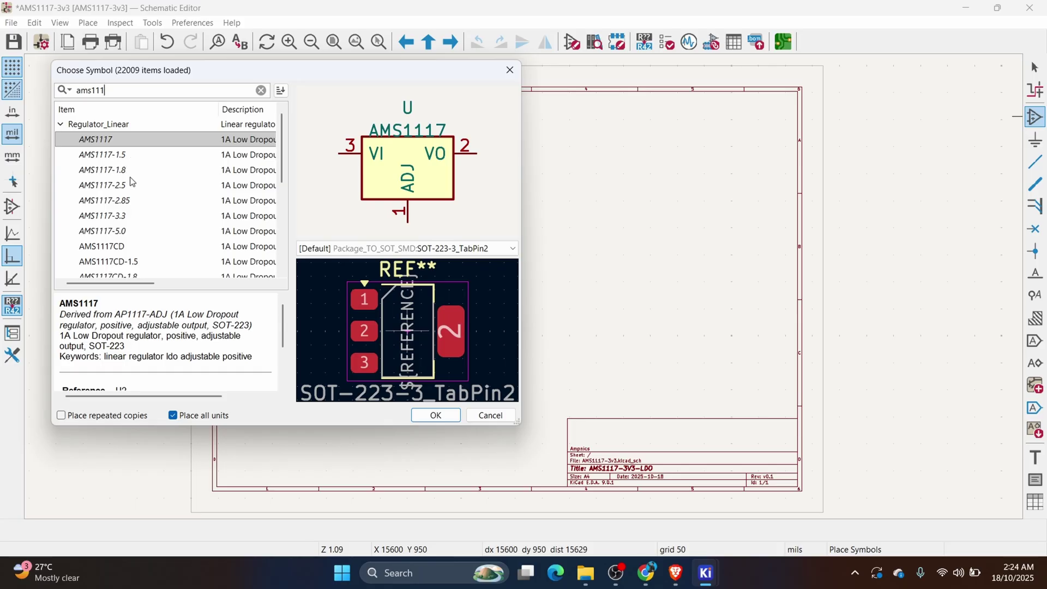
click(110, 217)
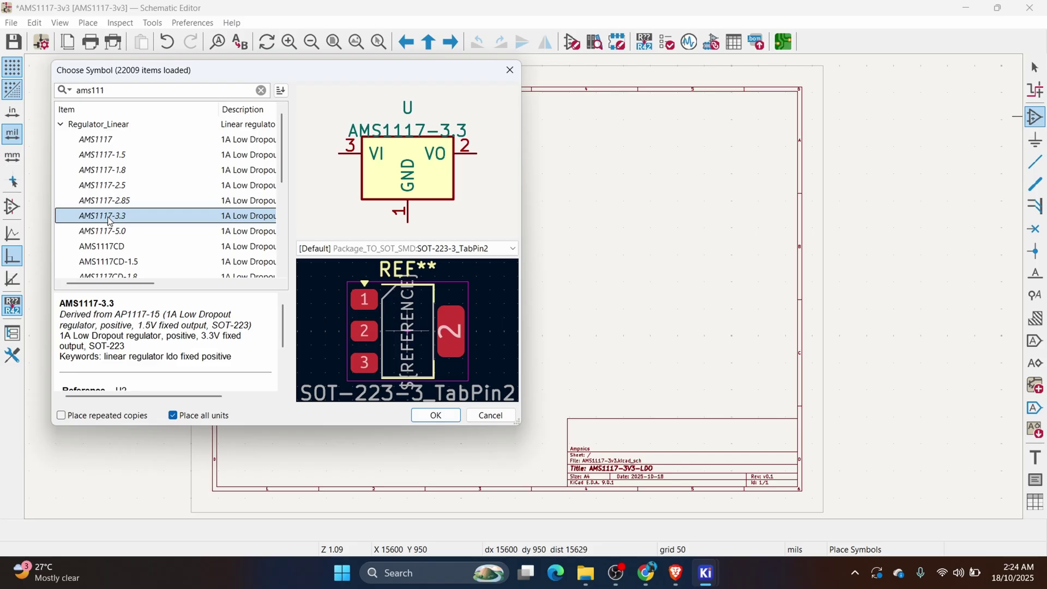
double_click(110, 219)
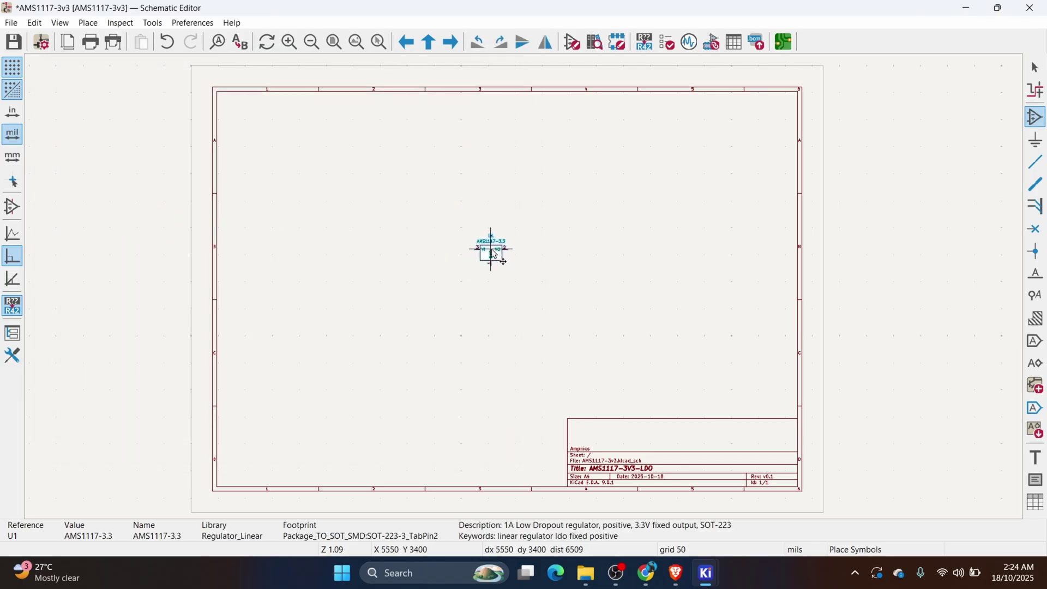
click(489, 267)
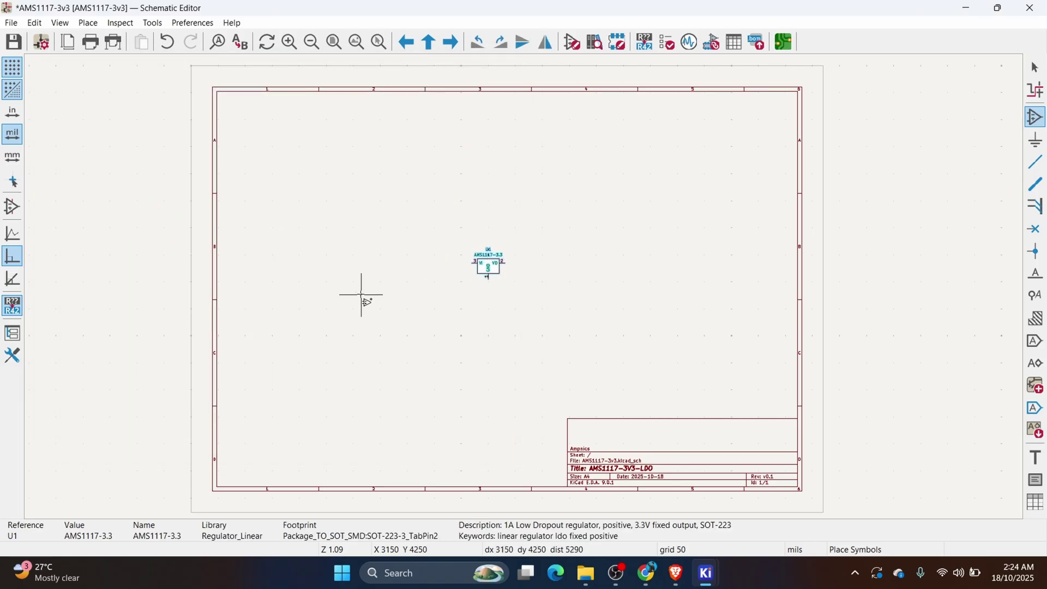
- Place an unpolarized capacitor symbol C from the Device library on the input side of the regulator
click(416, 257)
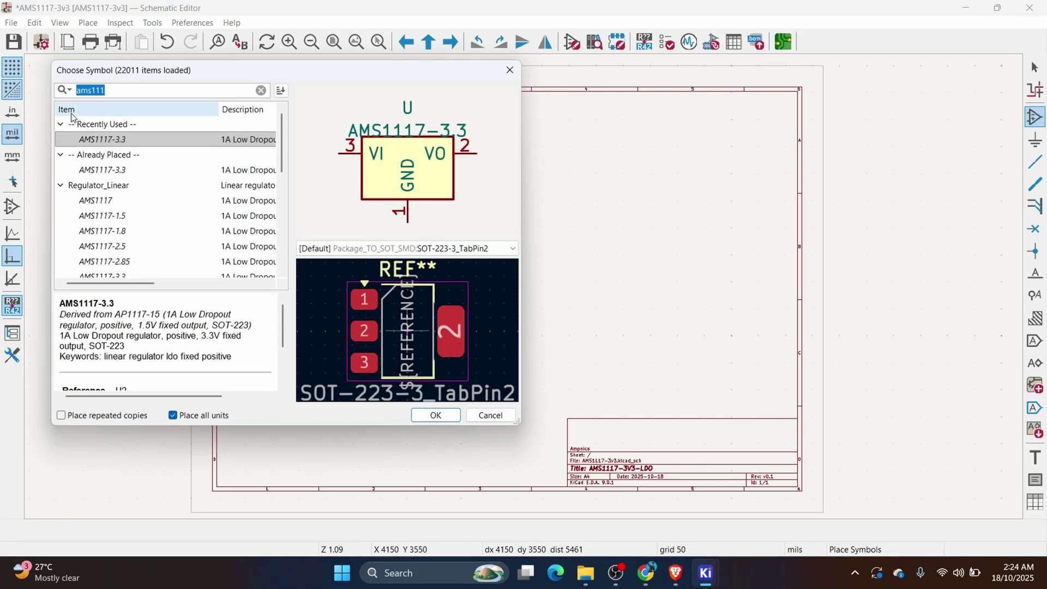
text(c)
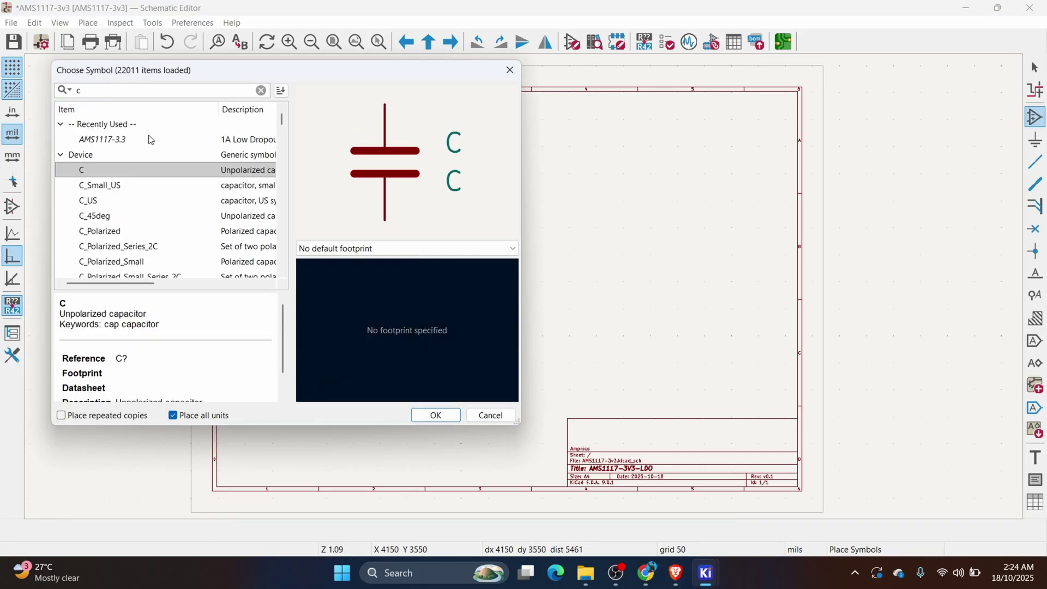
double_click(88, 173)
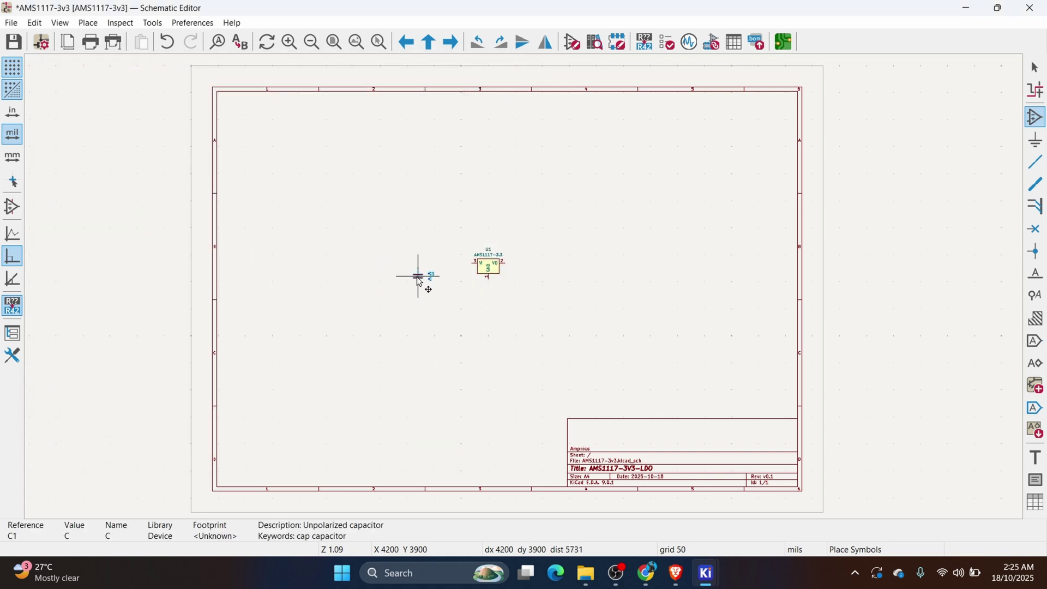
click(419, 276)
scroll(419, 276, up, 5)
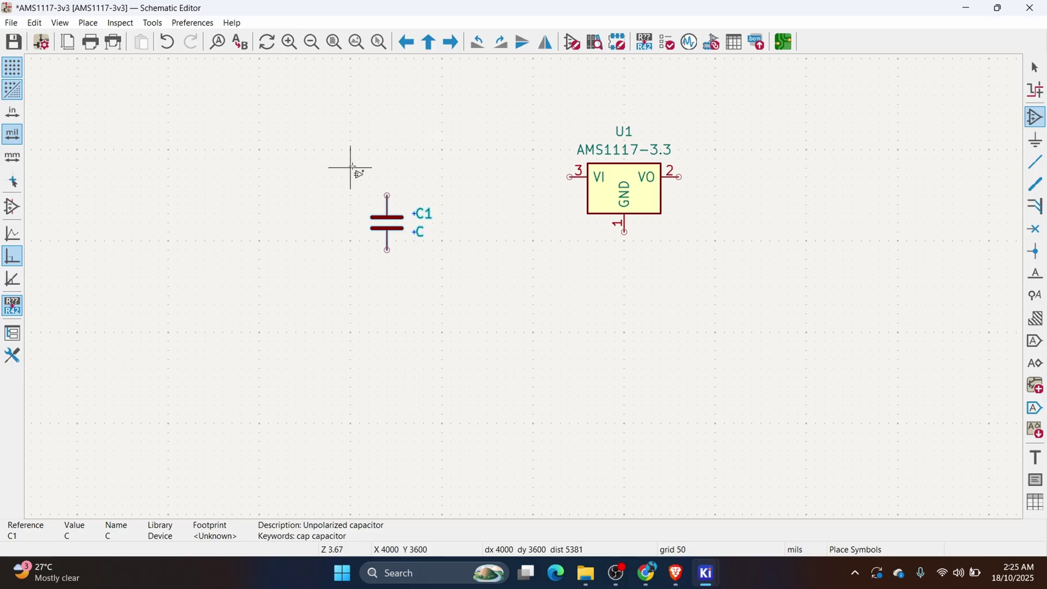
- Duplicate capacitor C1 and place the copy beside it, between C1 and the regulator
key(Escape)
scroll(400, 256, up, 2)
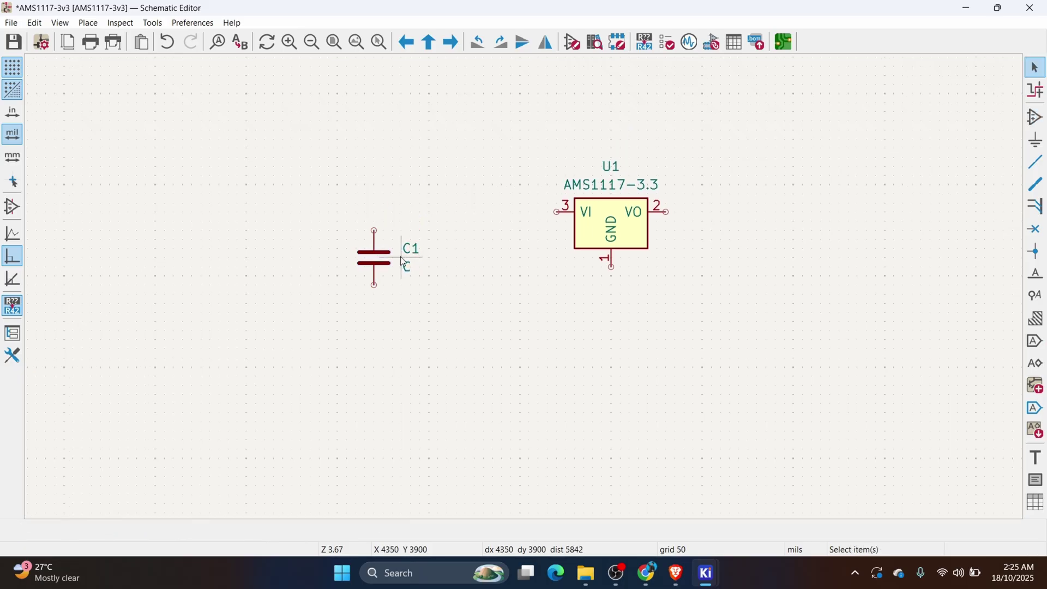
click(377, 262)
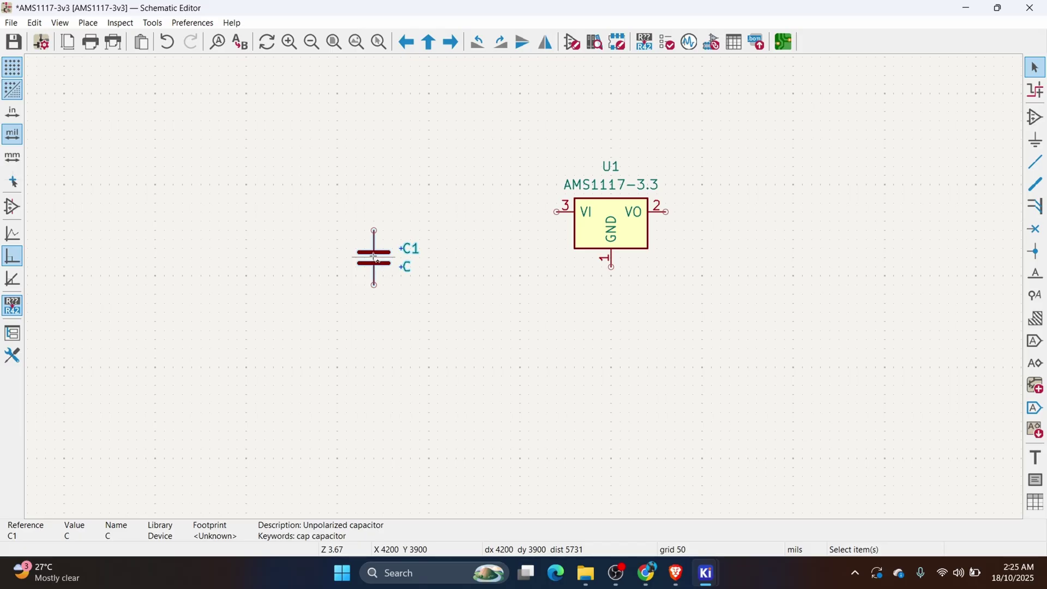
key(ctrl+d)
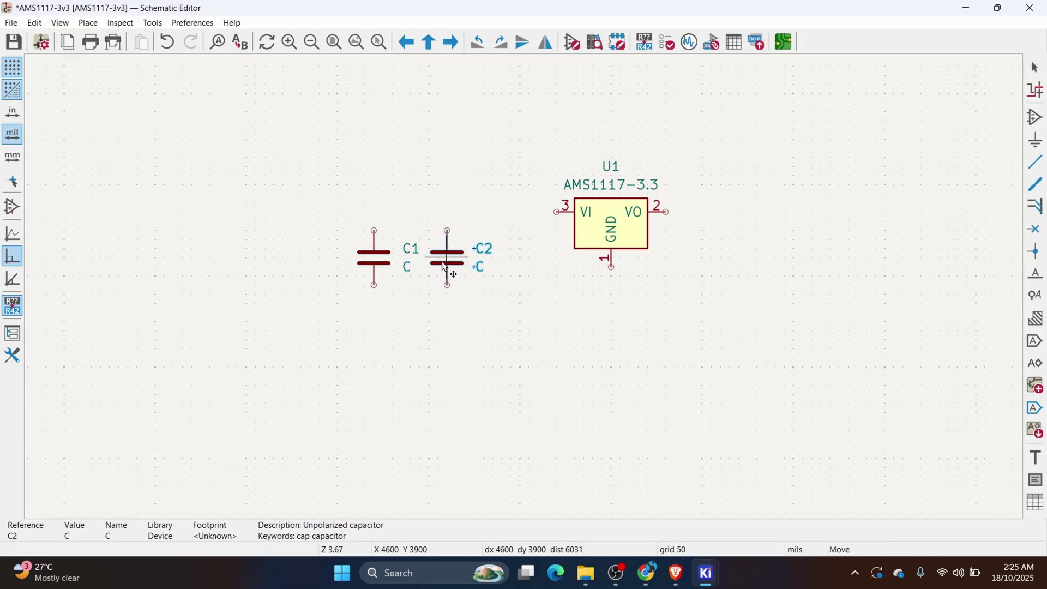
click(461, 265)
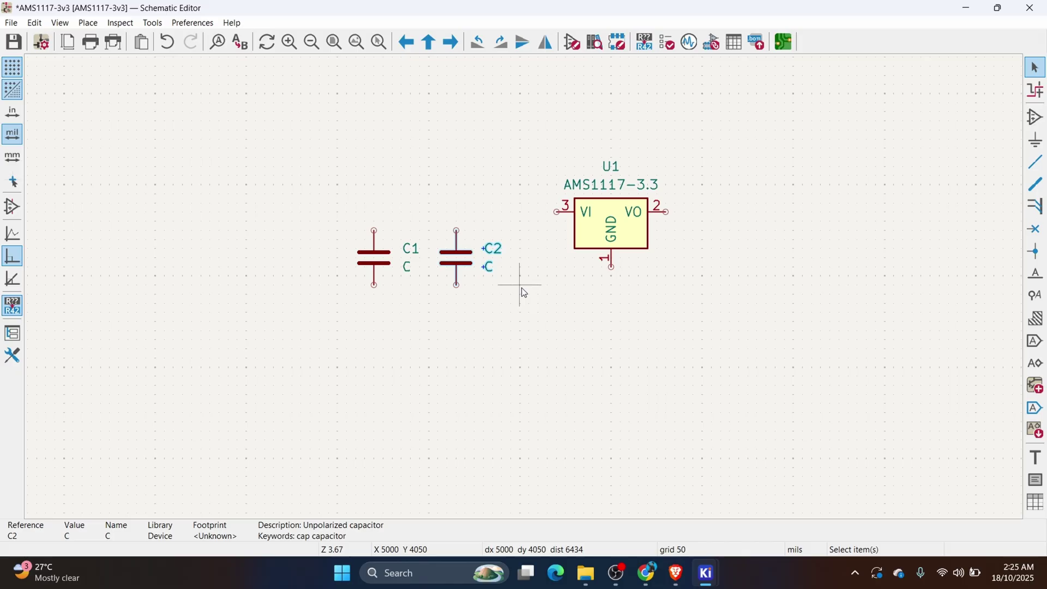
- Duplicate both input capacitors together and place the pair on the output side of the regulator
click(522, 287)
drag(322, 197, 539, 332)
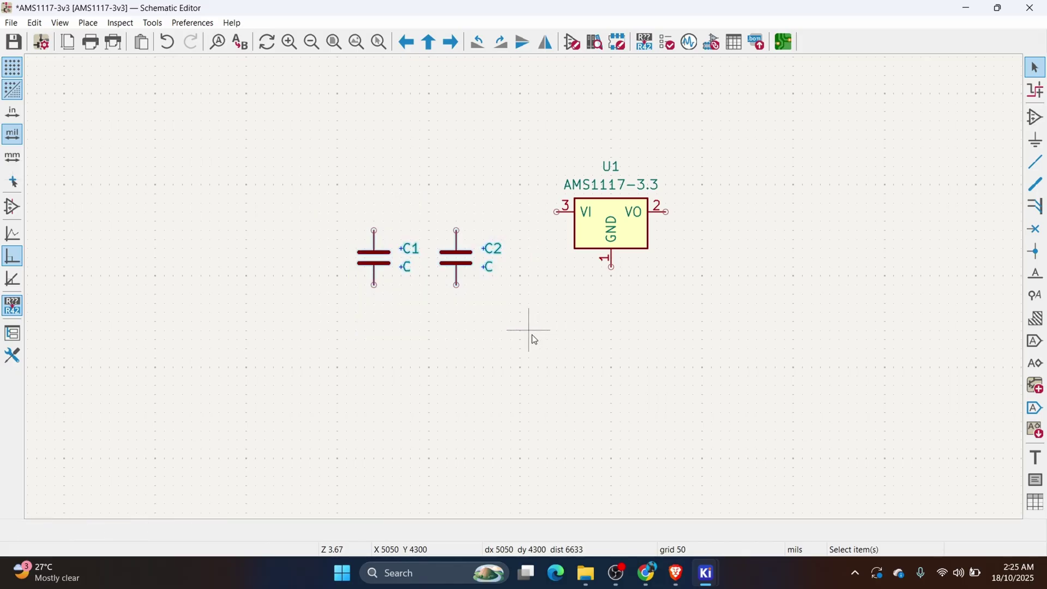
key(ctrl+d)
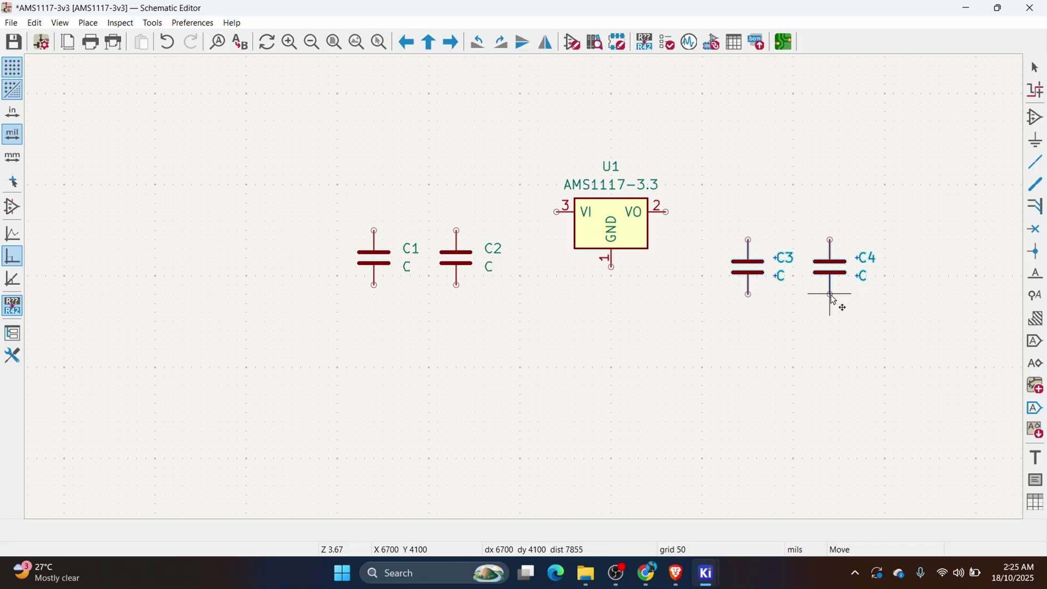
click(833, 300)
- Place a resistor symbol R from the Device library on the outer side of C1
key(a)
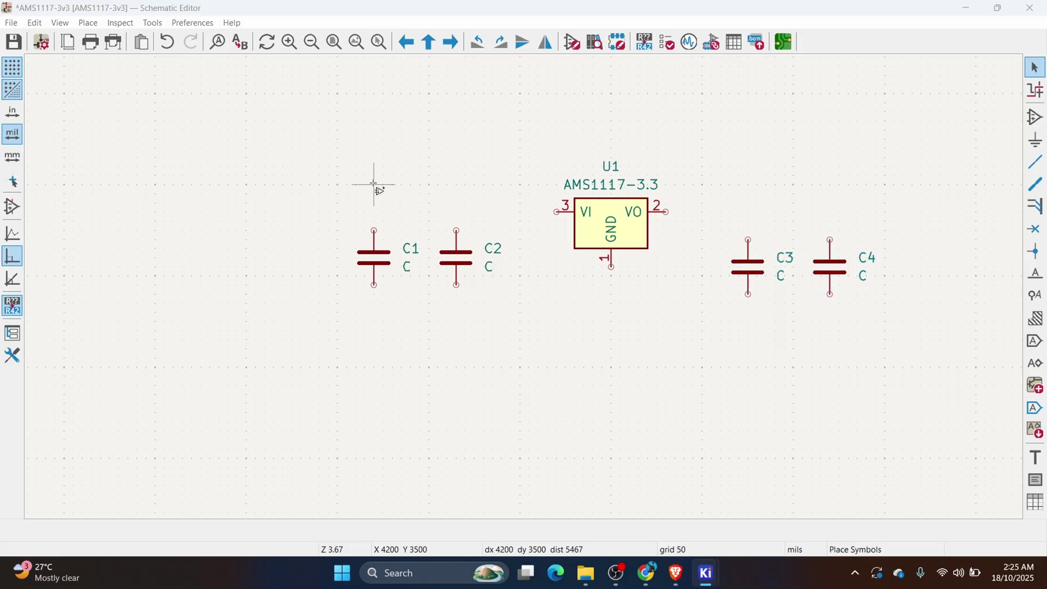
text(r)
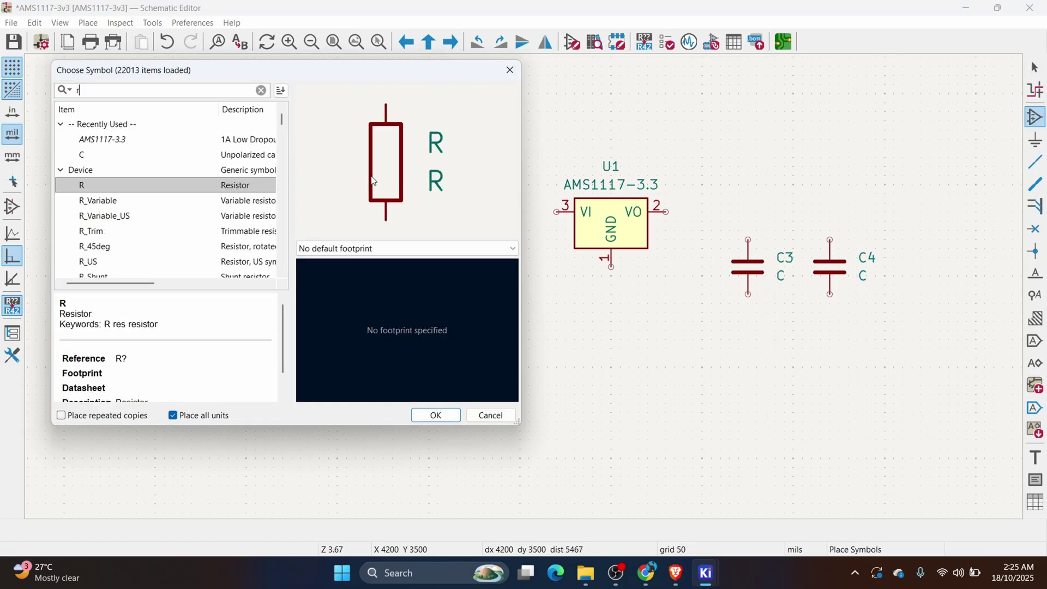
double_click(82, 187)
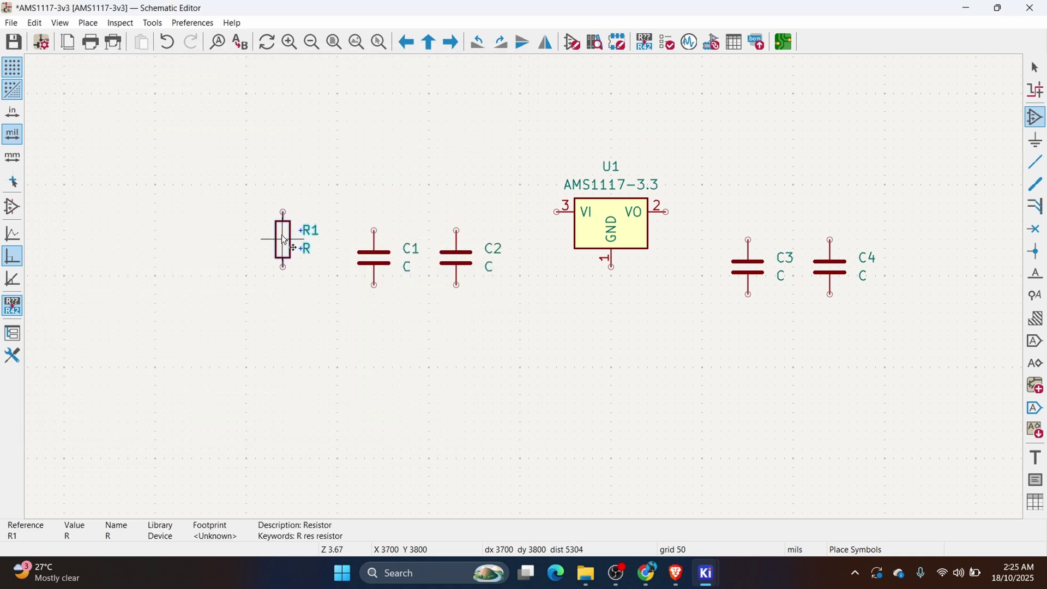
click(300, 222)
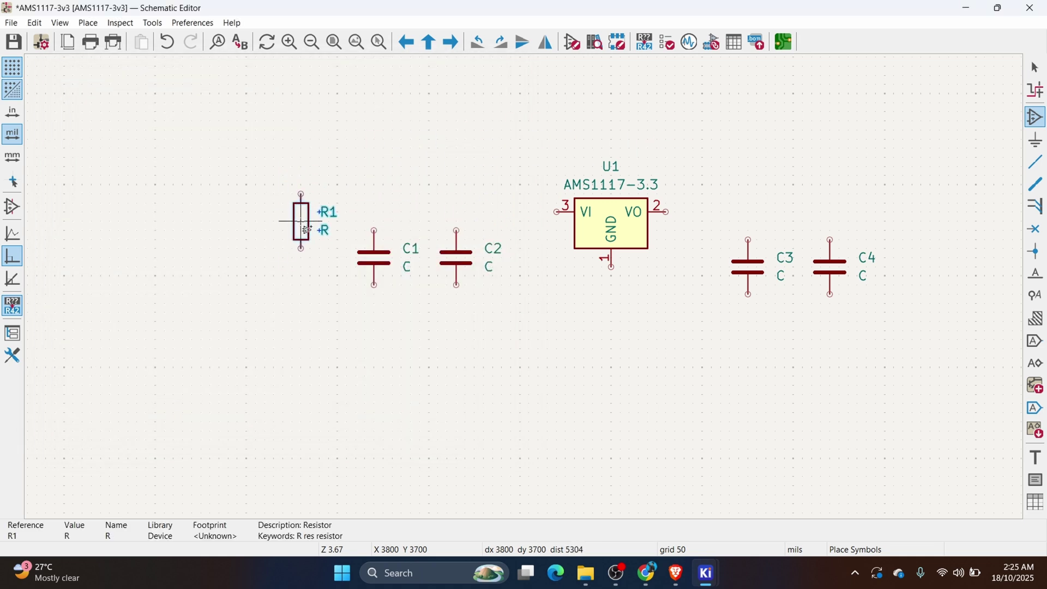
- Place an LED symbol from the Device library, rotated to point downward, directly below resistor R1
click(245, 236)
text(led)
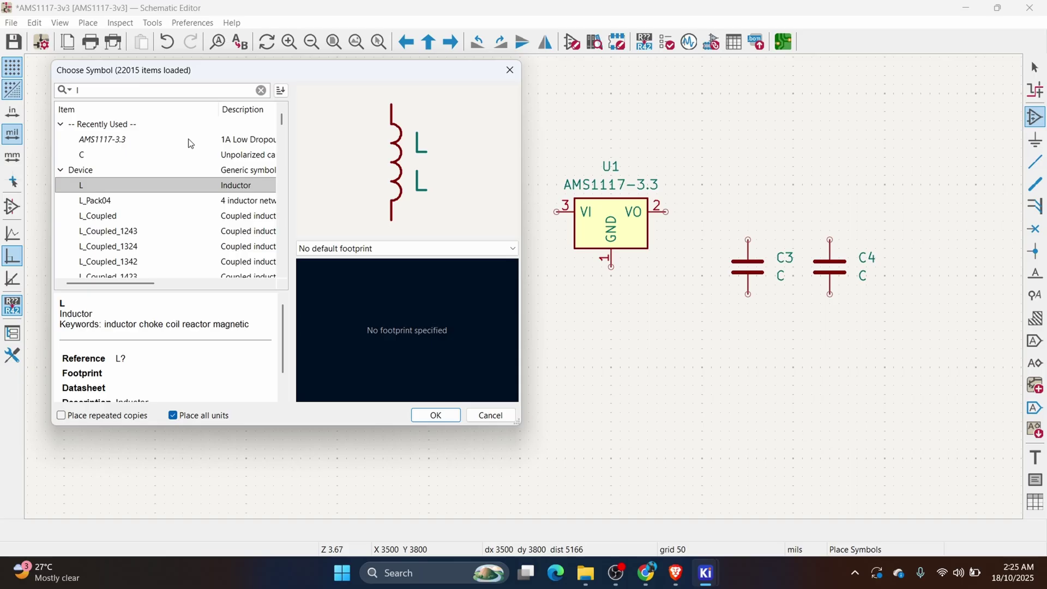
double_click(89, 266)
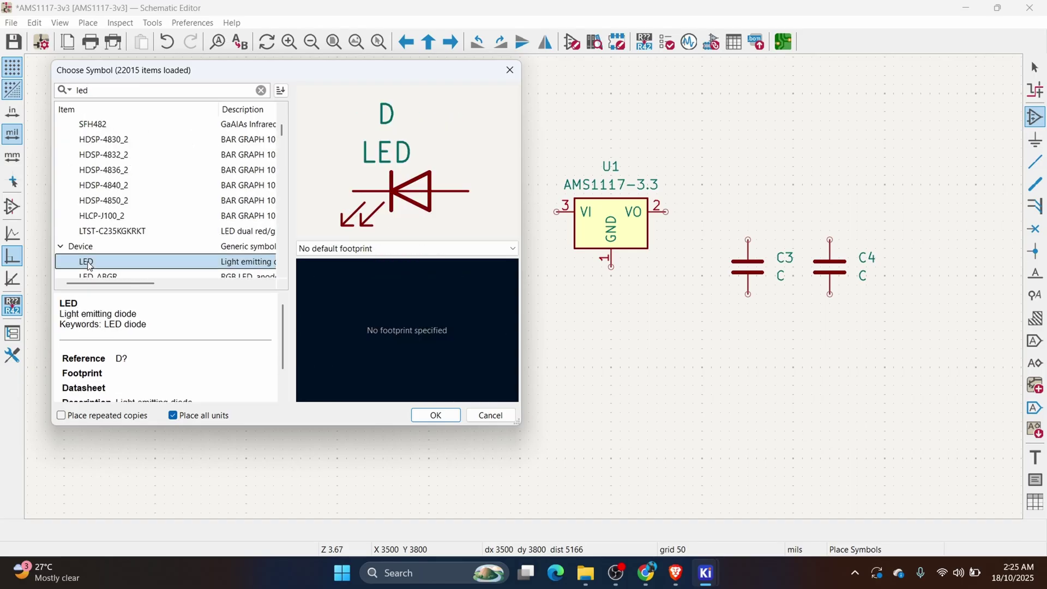
key(r)
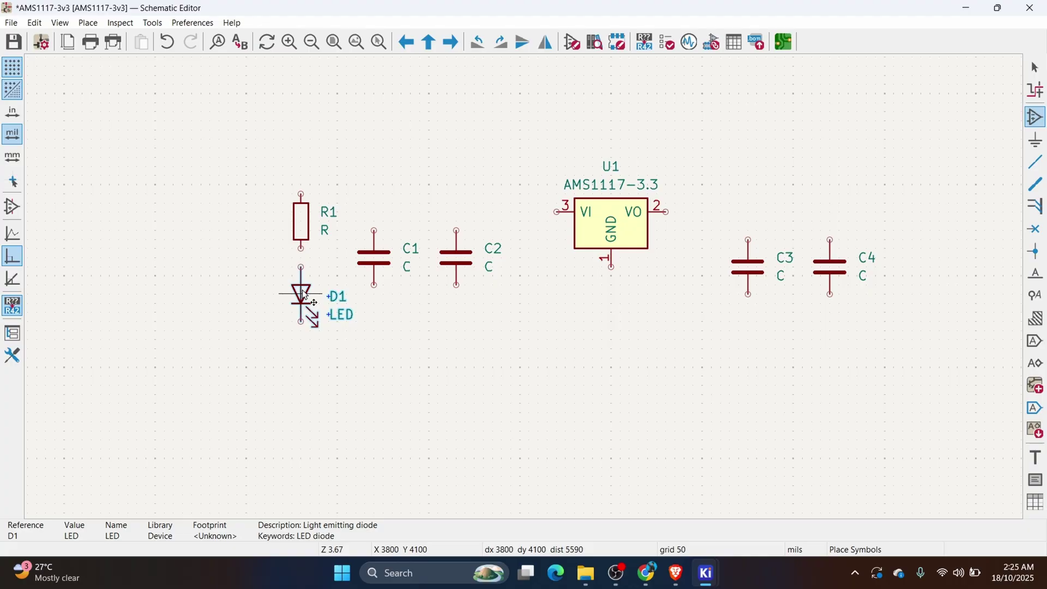
click(302, 294)
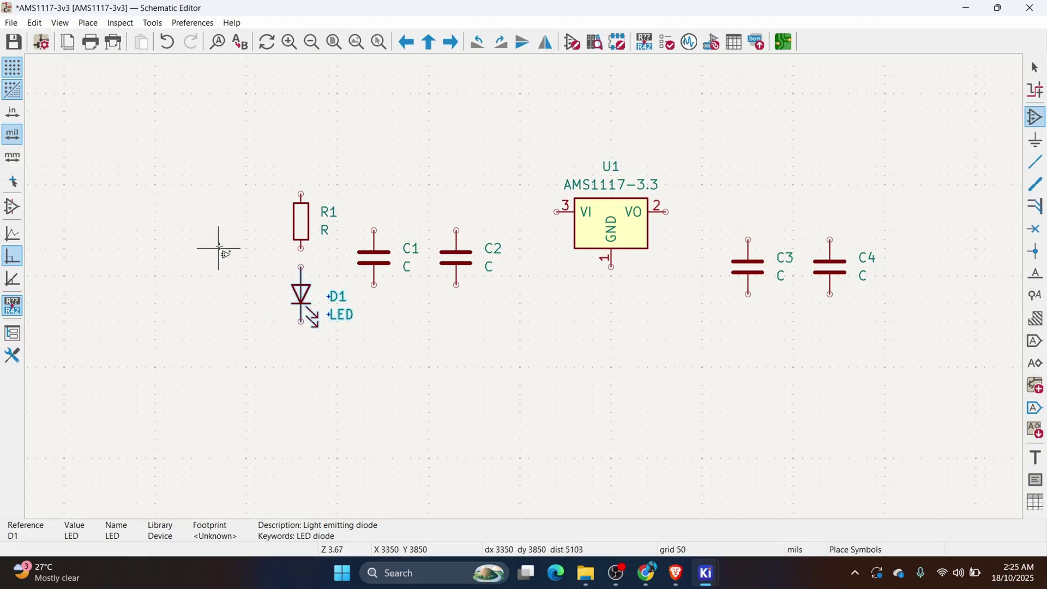
- Place a Conn_01x02_Pin symbol from the Connector library on the input side, beyond the resistor and LED
click(210, 248)
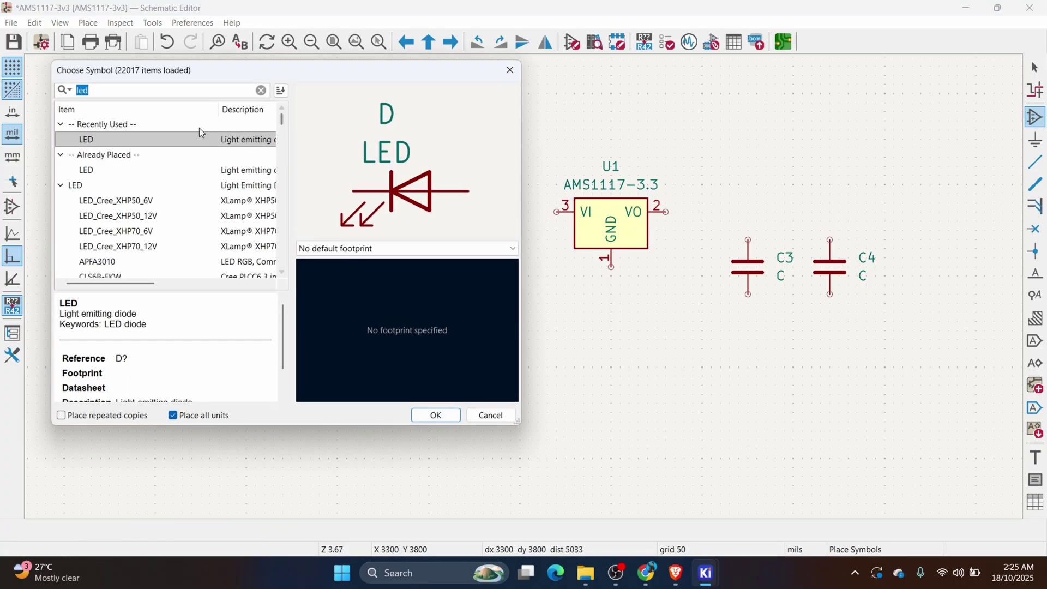
text(conn)
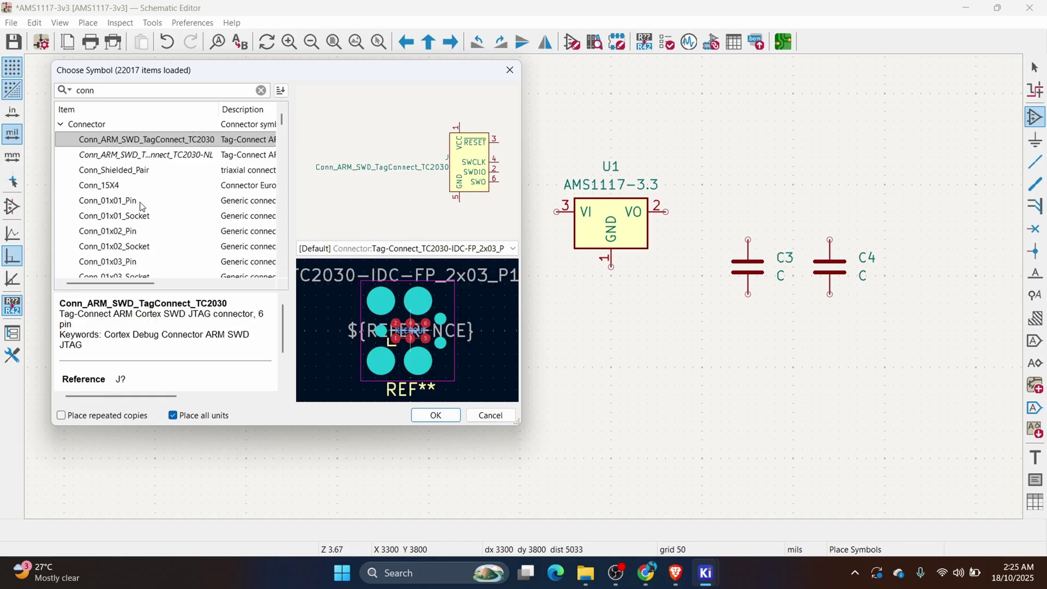
click(124, 231)
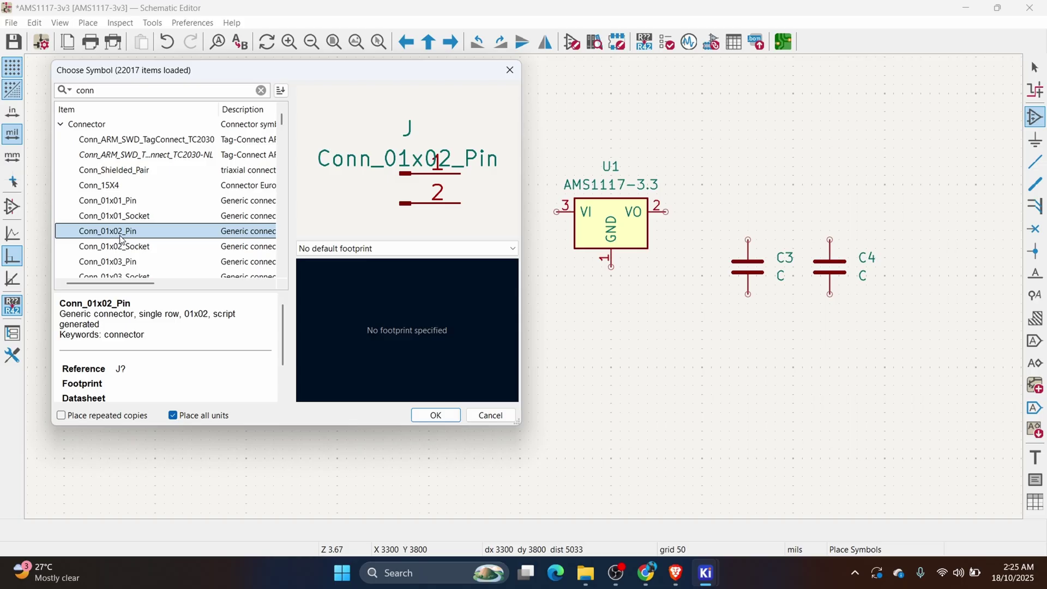
double_click(114, 232)
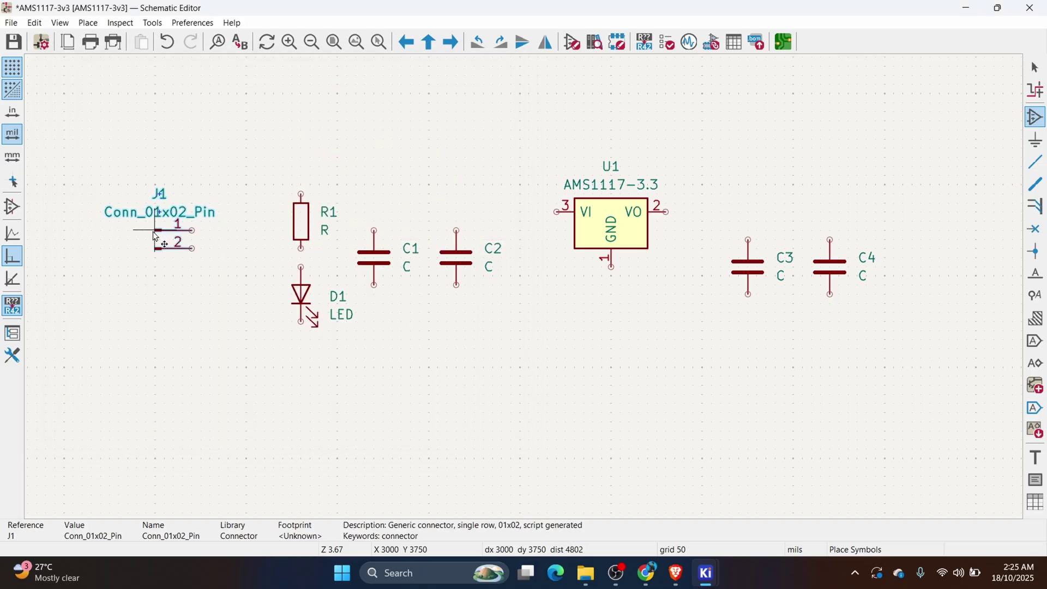
click(160, 244)
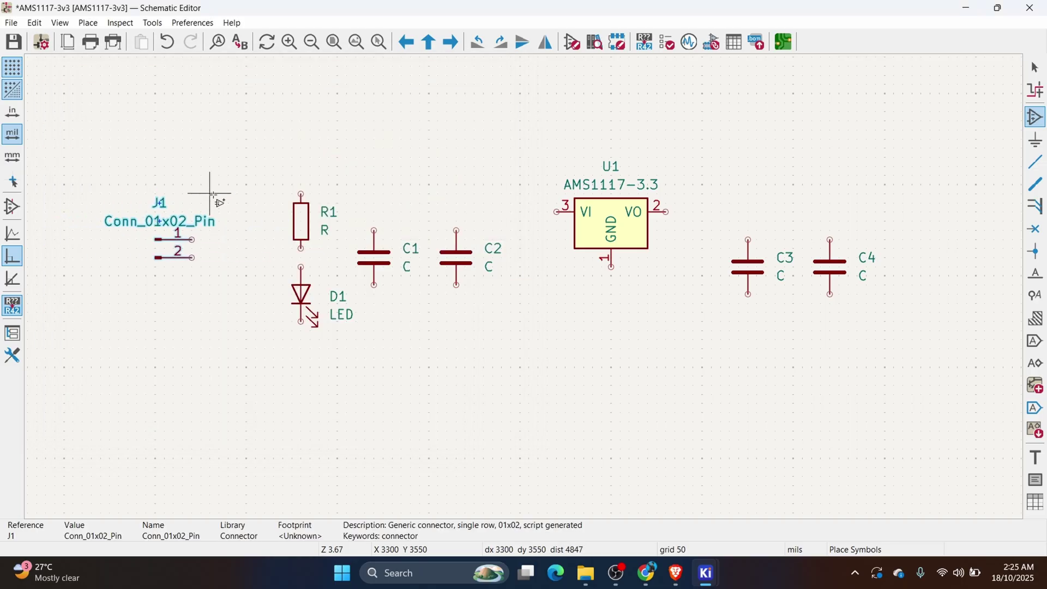
- Duplicate the two-pin input connector, rotate the copy by 180 degrees and place it beyond C4 on the output side
key(Escape)
drag(84, 195, 214, 293)
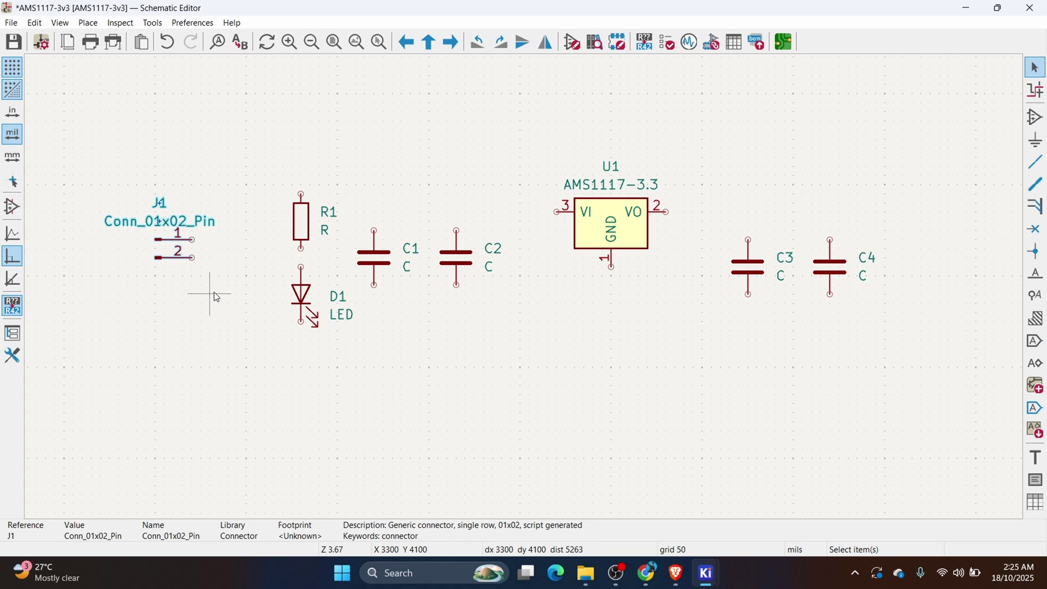
key(ctrl+d)
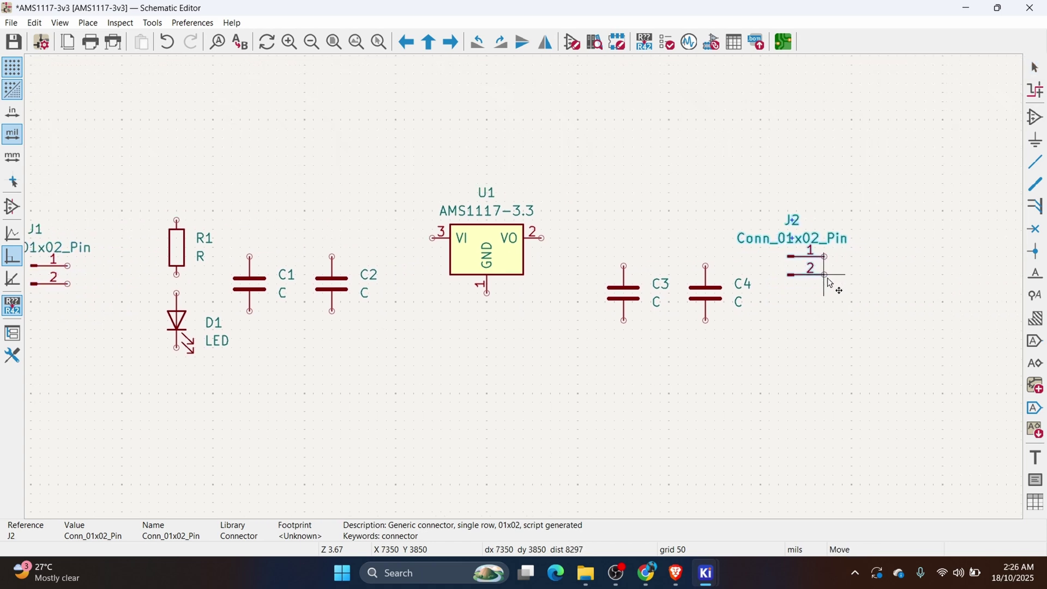
key(r)
key(r)
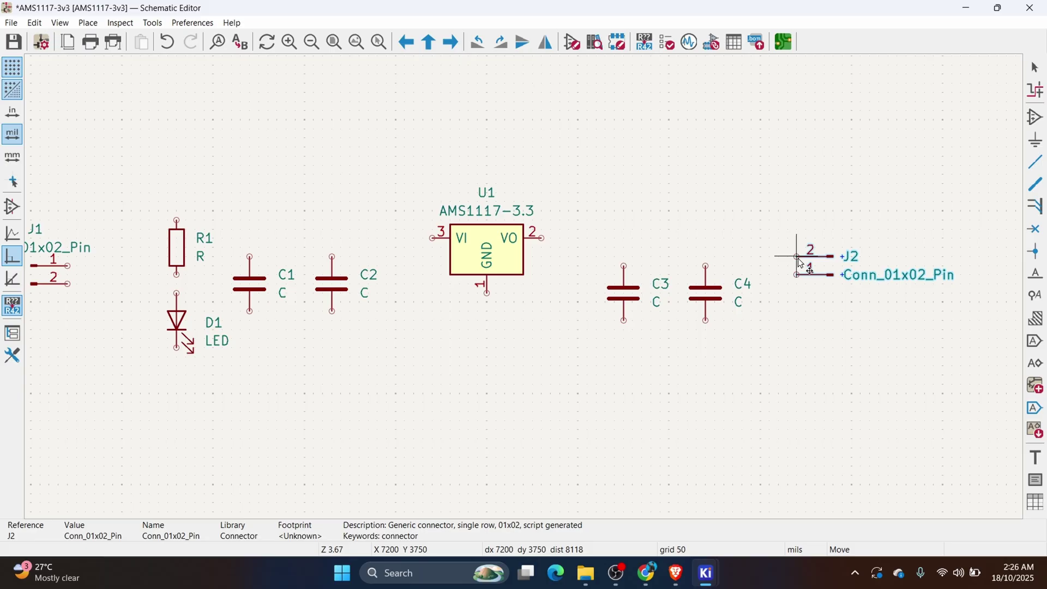
click(791, 249)
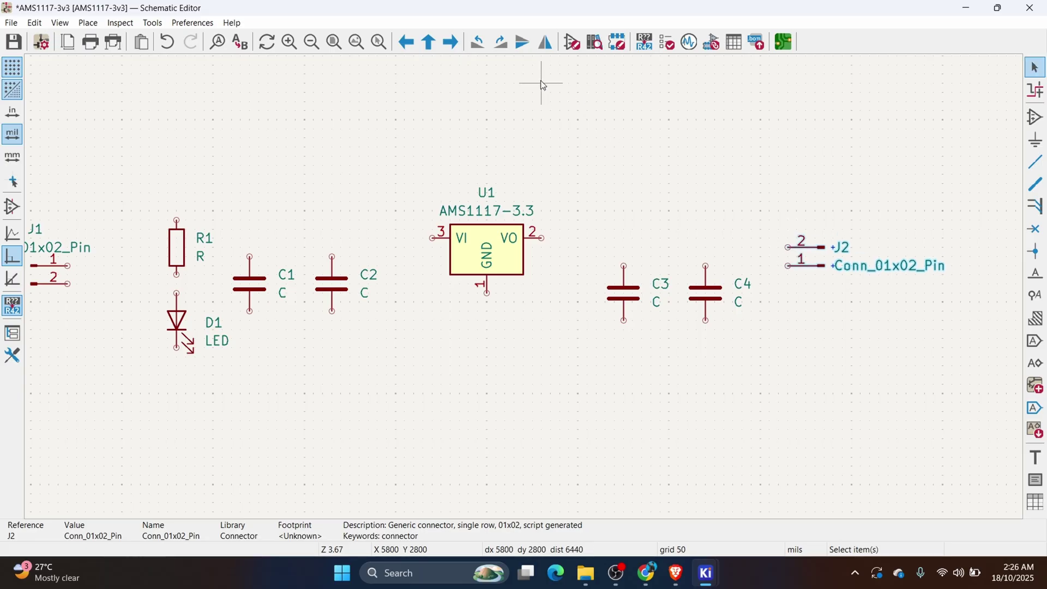
- Mirror connector J2 vertically so pin 1 is above pin 2, and move it level with the regulator's output pin
click(525, 47)
click(750, 265)
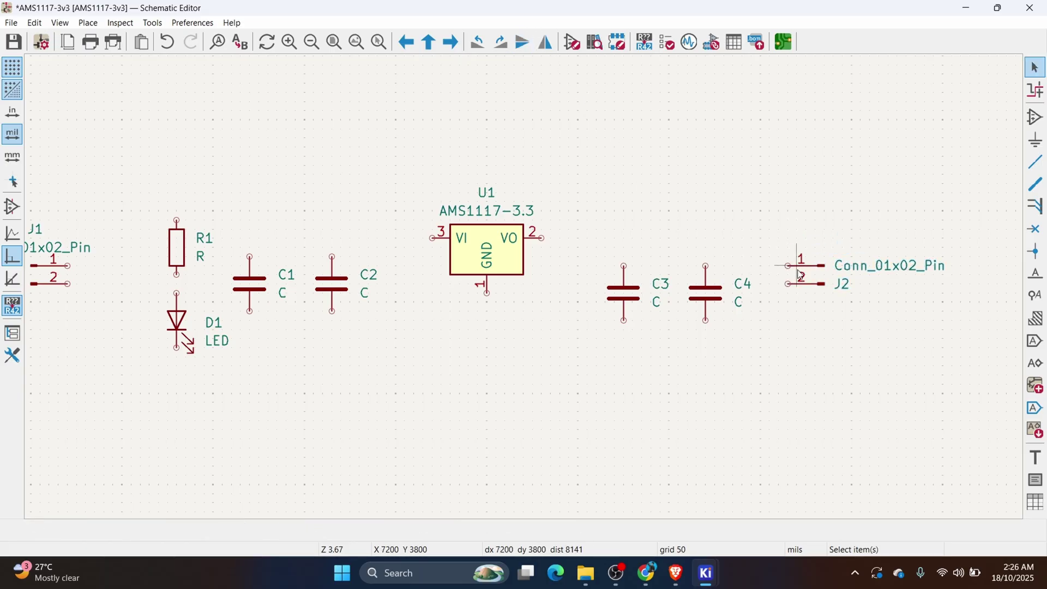
click(844, 294)
drag(844, 294, 791, 249)
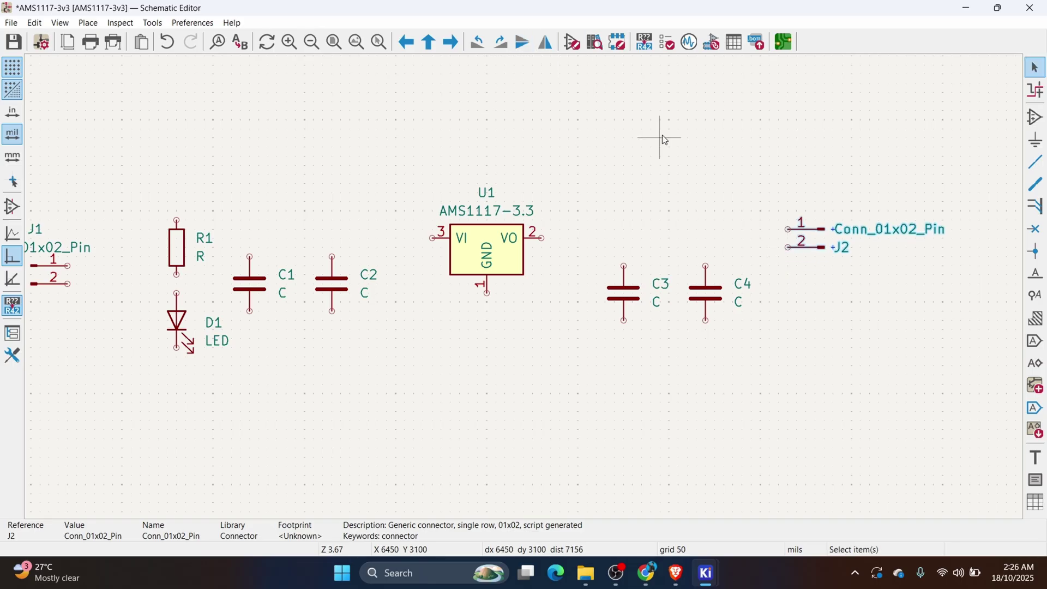
drag(836, 256, 815, 240)
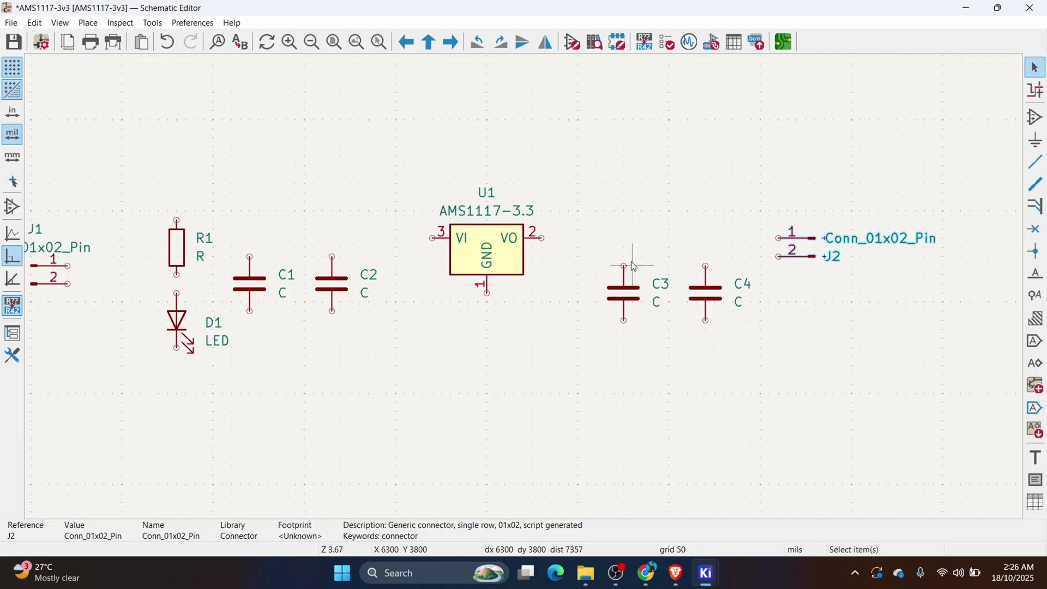
- Wire the regulator's VI pin to the upper pins of R1, C1 and C2 as the input rail
middle_drag(633, 266, 792, 266)
middle_drag(687, 271, 577, 267)
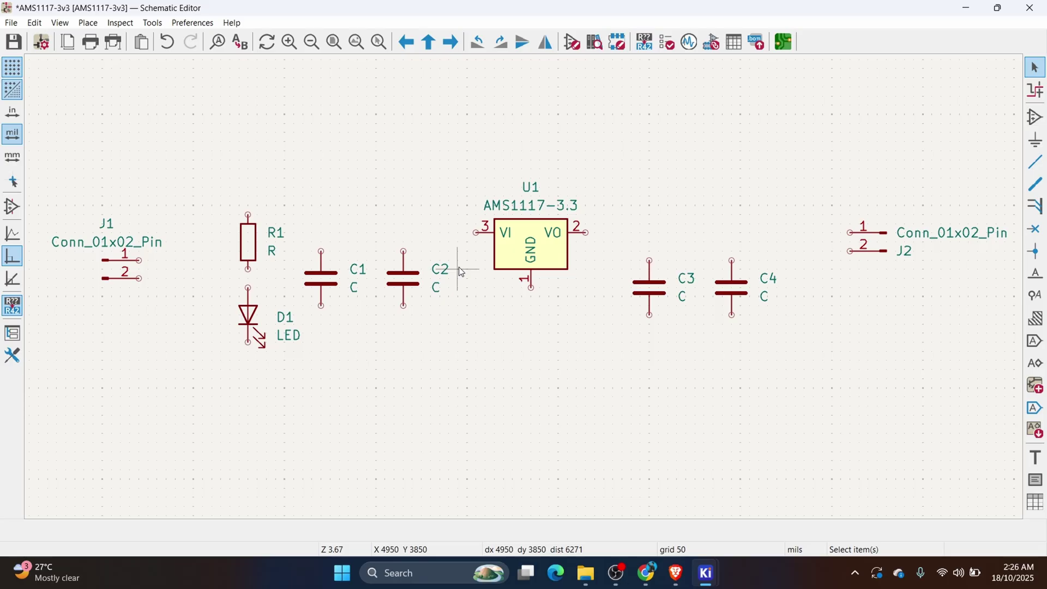
scroll(524, 273, up, 5)
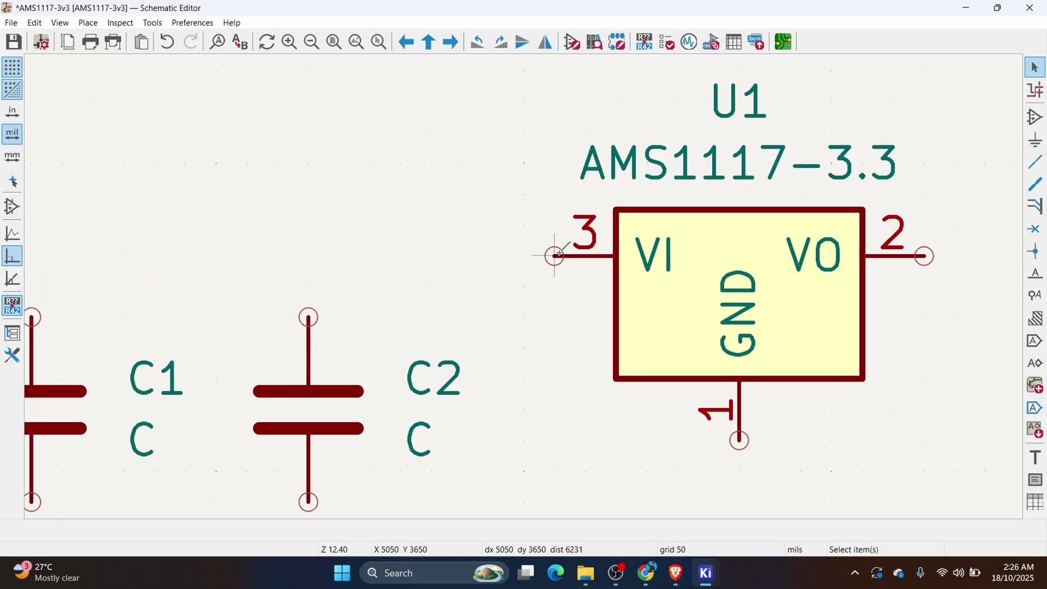
scroll(552, 254, up, 5)
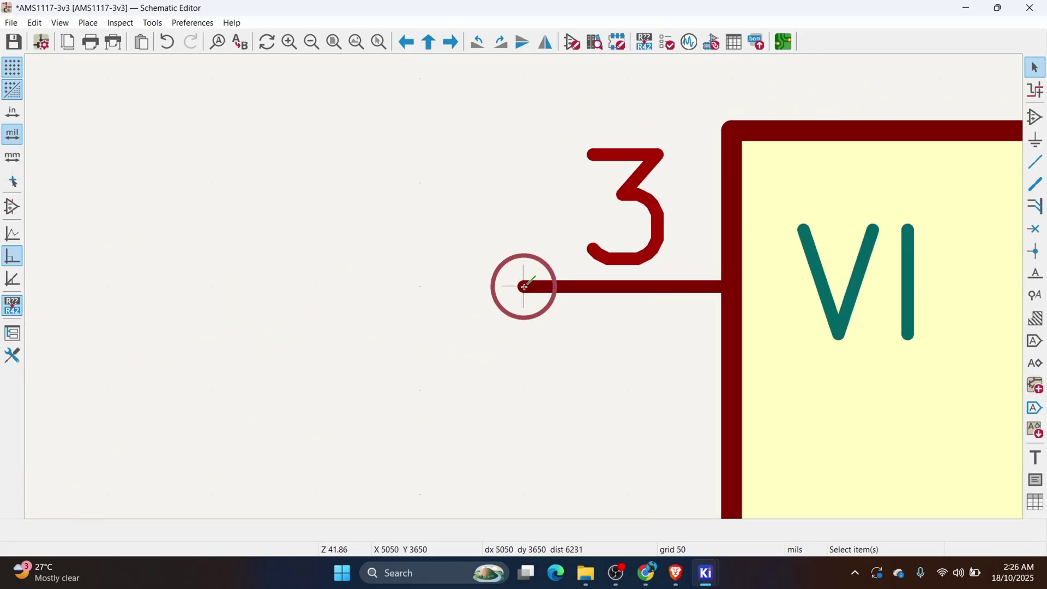
scroll(524, 287, down, 5)
click(525, 286)
click(414, 192)
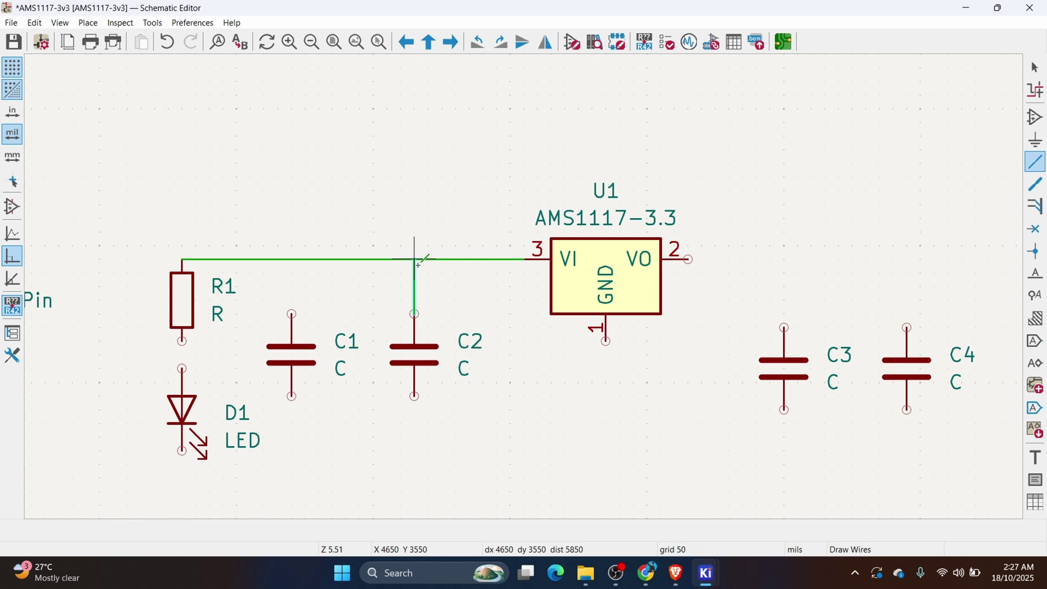
click(292, 193)
key(Escape)
- Wire the regulator's GND pin to the lower pins of D1, C1 and C2 as the ground rail
key(w)
click(605, 274)
click(606, 447)
double_click(181, 384)
click(415, 329)
double_click(414, 447)
- Wire the regulator's VO pin to the upper pins of output capacitors C3 and C4
click(976, 252)
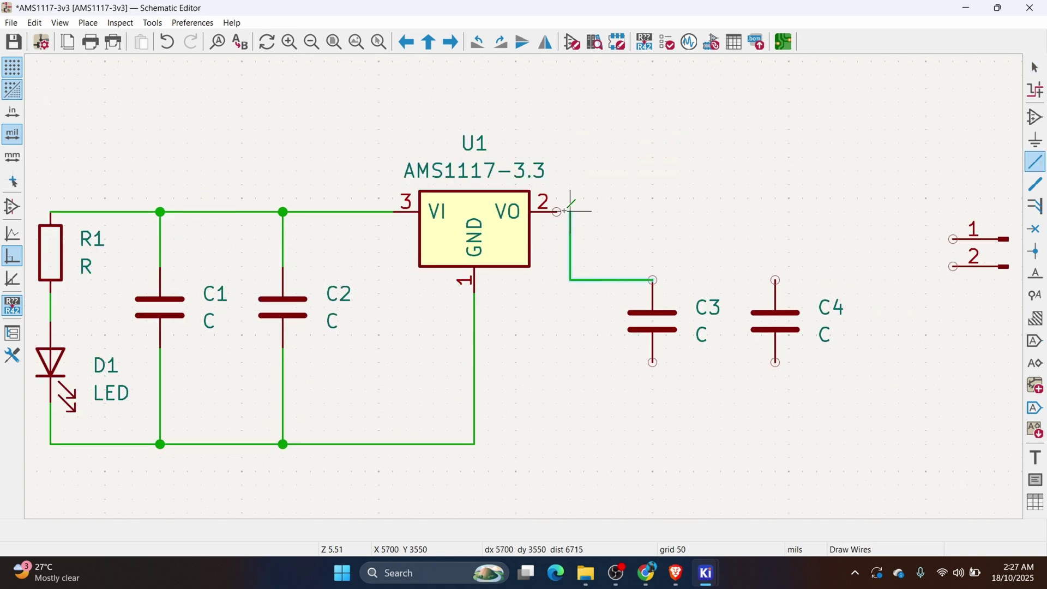
click(555, 211)
double_click(775, 280)
- Wire pin 1 of connector J1 to the input rail at R1 and pin 2 to the ground rail
scroll(638, 211, down, 2)
click(498, 269)
click(533, 285)
double_click(687, 198)
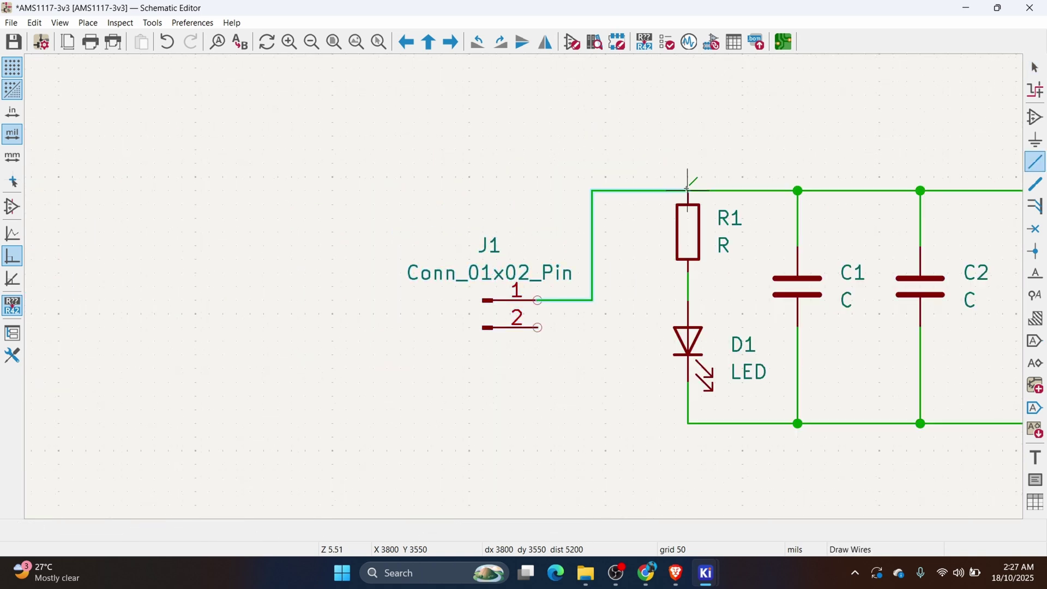
double_click(532, 297)
- Wire pin 1 of connector J2 to the output rail at C4 and pin 2 to the ground rail
scroll(531, 286, down, 1)
key(Escape)
click(981, 207)
key(w)
click(963, 207)
double_click(884, 197)
click(963, 218)
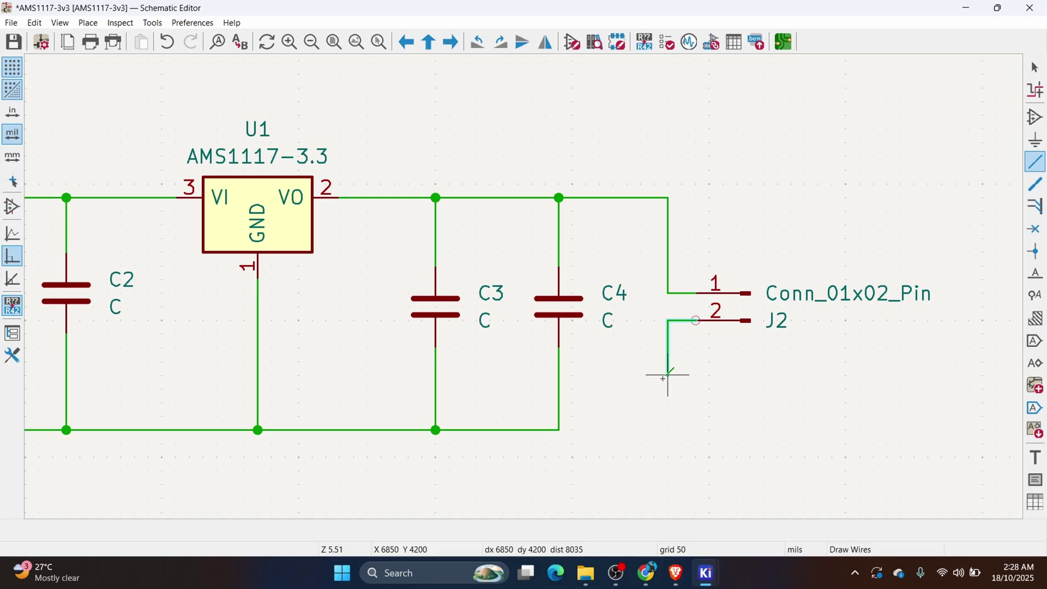
double_click(884, 299)
key(Escape)
middle_drag(594, 327, 490, 344)
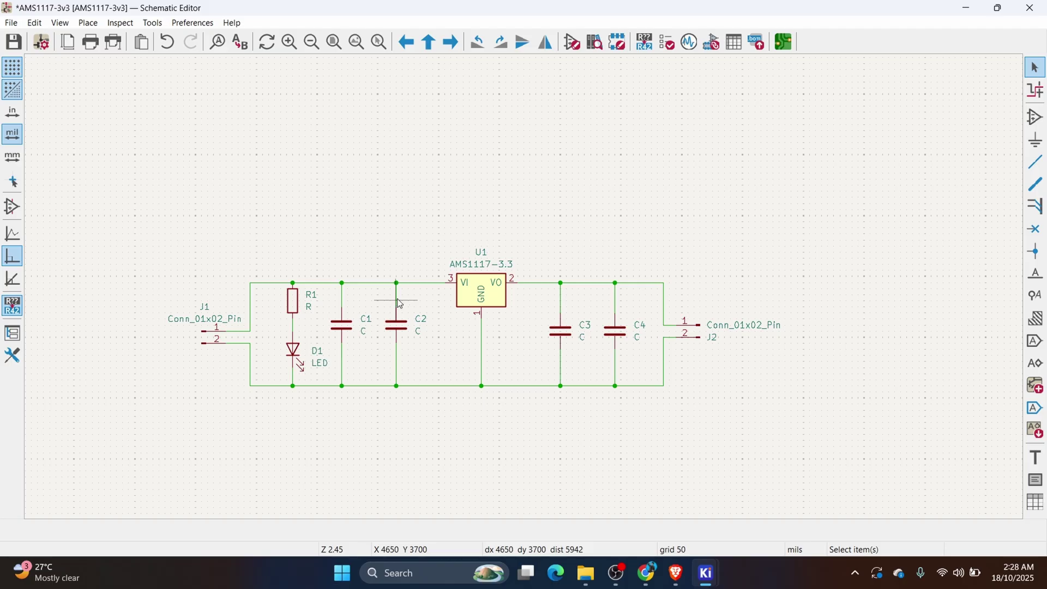
scroll(401, 303, up, 3)
middle_drag(588, 292, 614, 260)
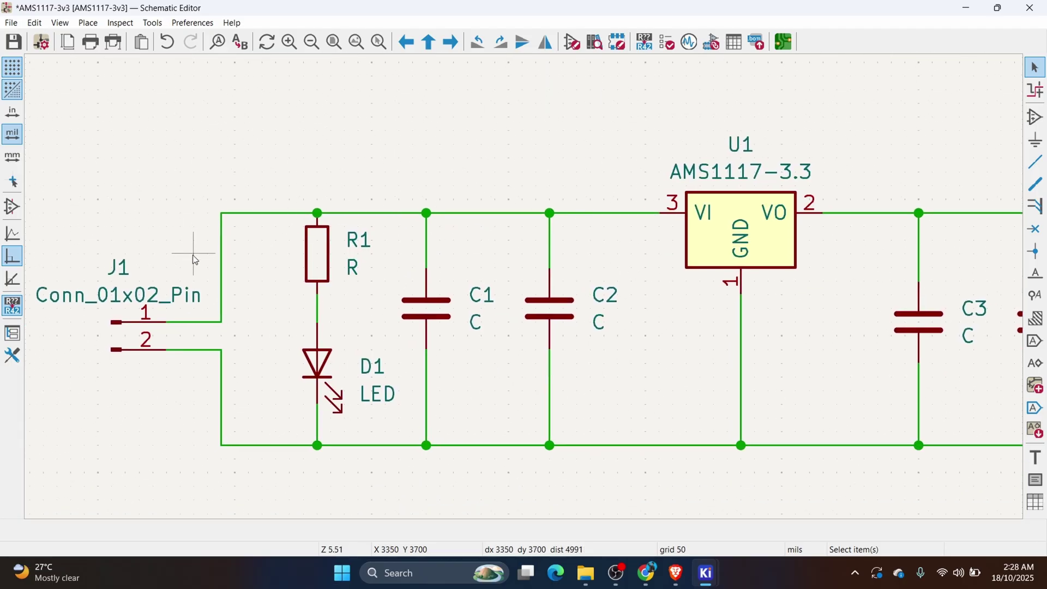
- Place a +5V power symbol on the input rail directly above capacitor C1
scroll(510, 303, right, 3)
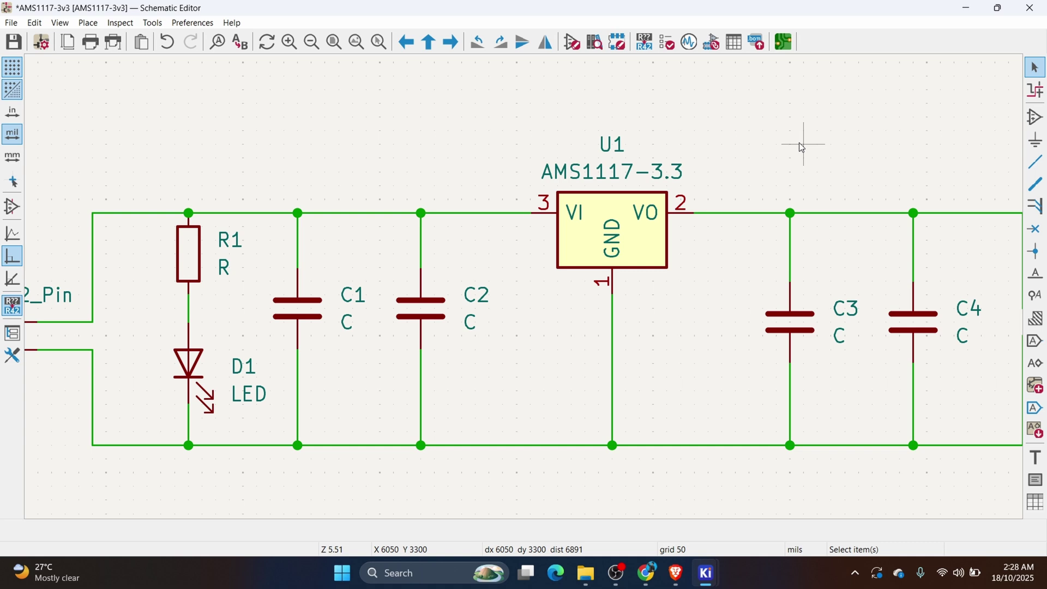
scroll(257, 196, down, 1)
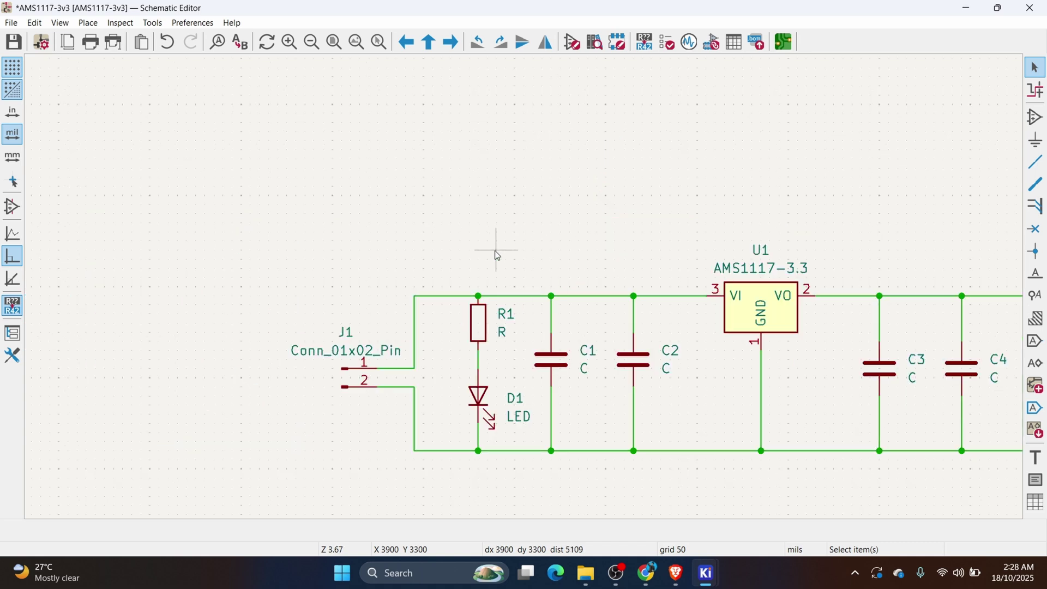
scroll(752, 284, right, 4)
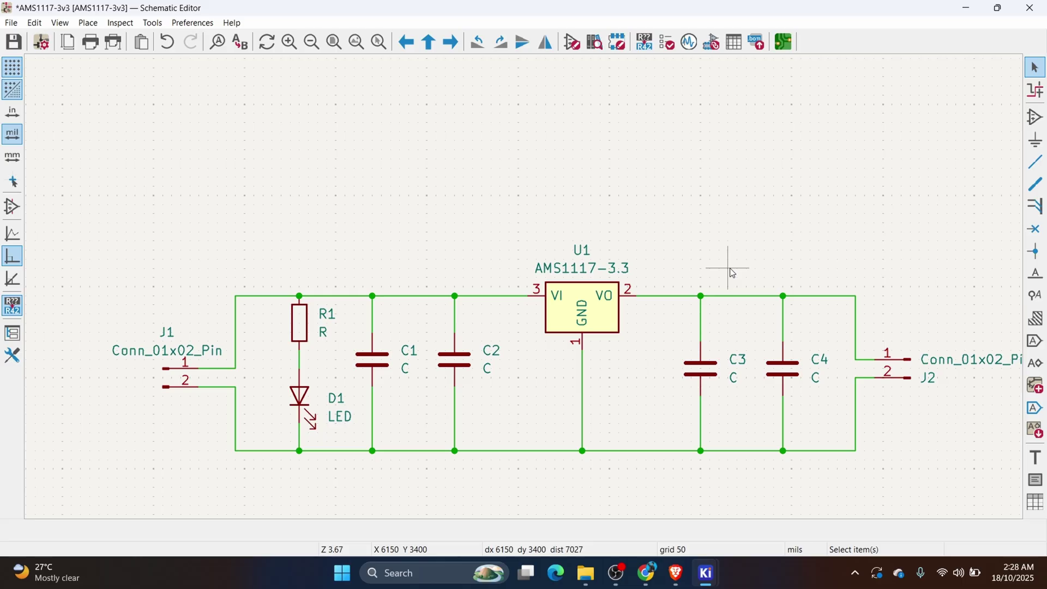
click(1036, 142)
text(5v)
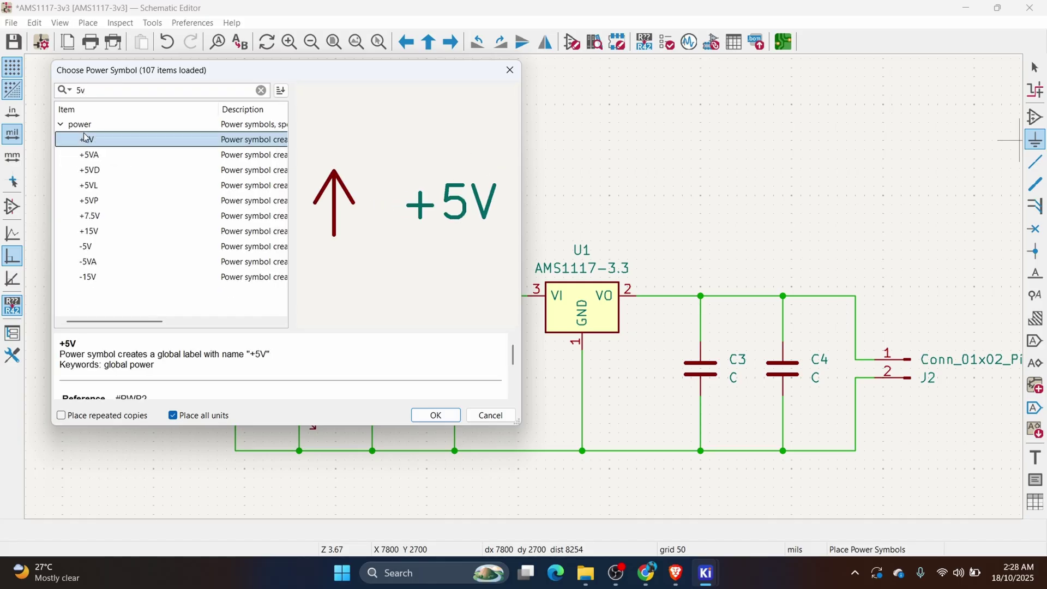
double_click(84, 132)
click(372, 298)
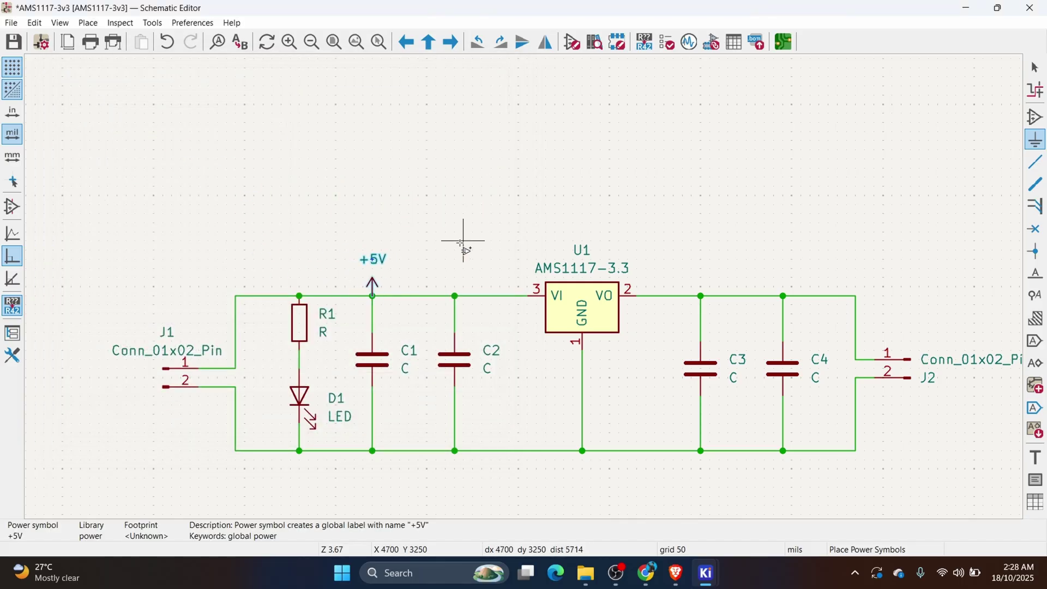
text(a)
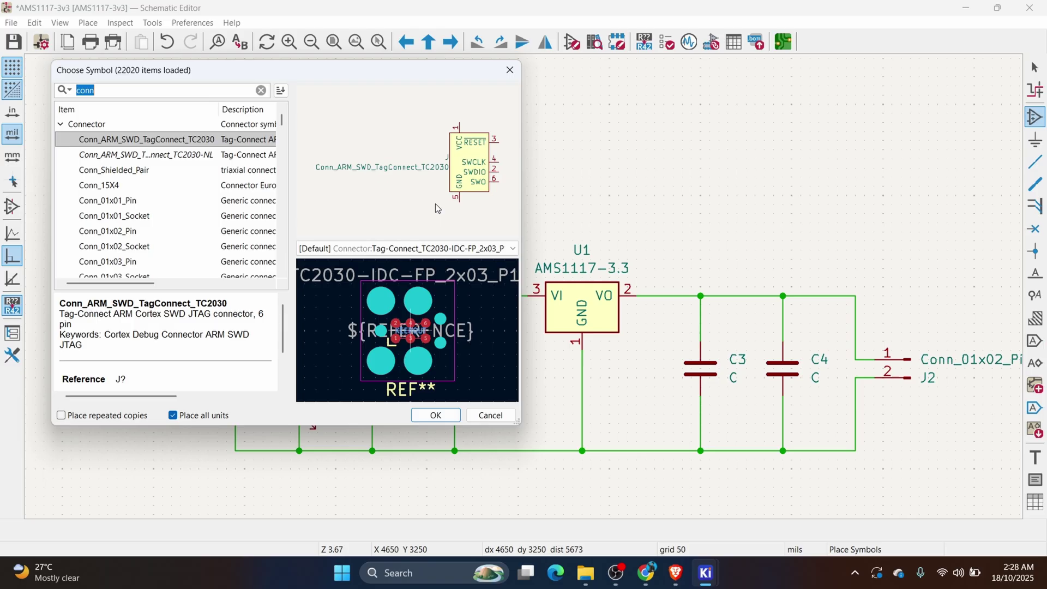
text(3.3)
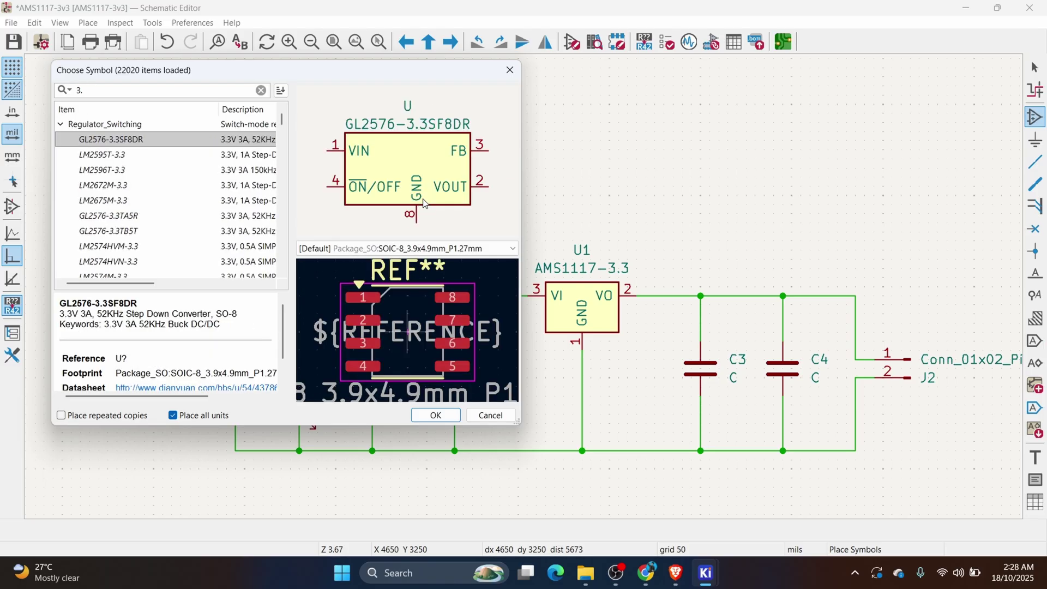
key(Escape)
- Place a +3.3V power symbol on the output rail directly above capacitor C3
click(1039, 141)
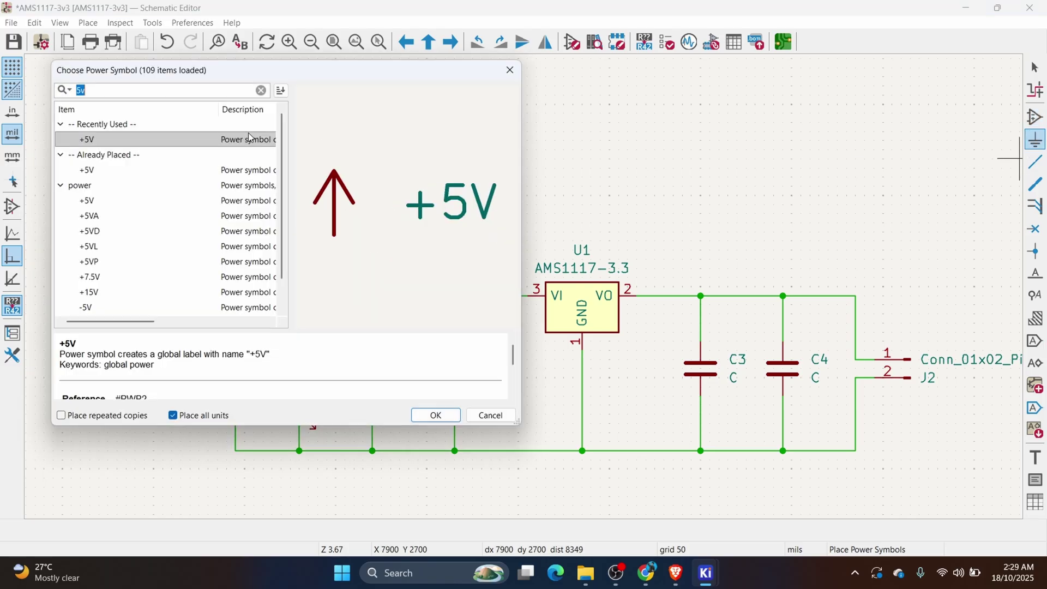
text(3,)
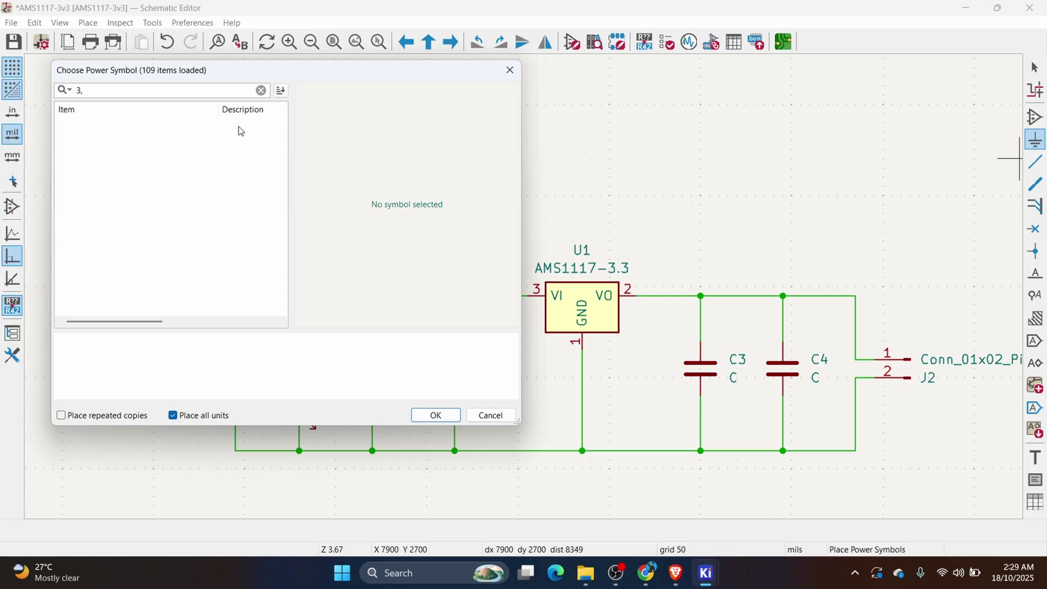
key(BackSpace)
text(.3)
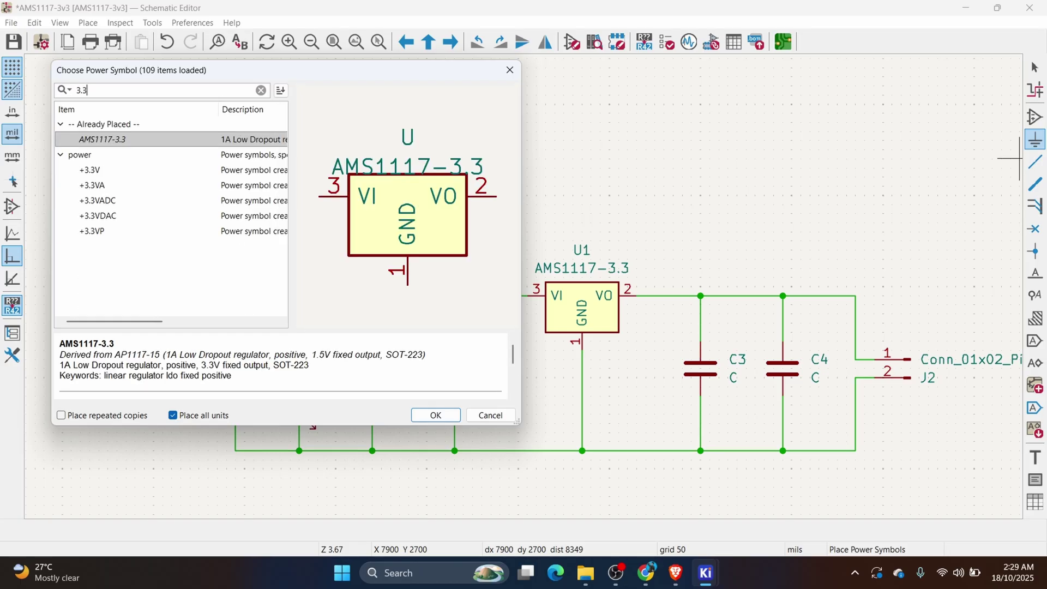
click(88, 171)
double_click(104, 172)
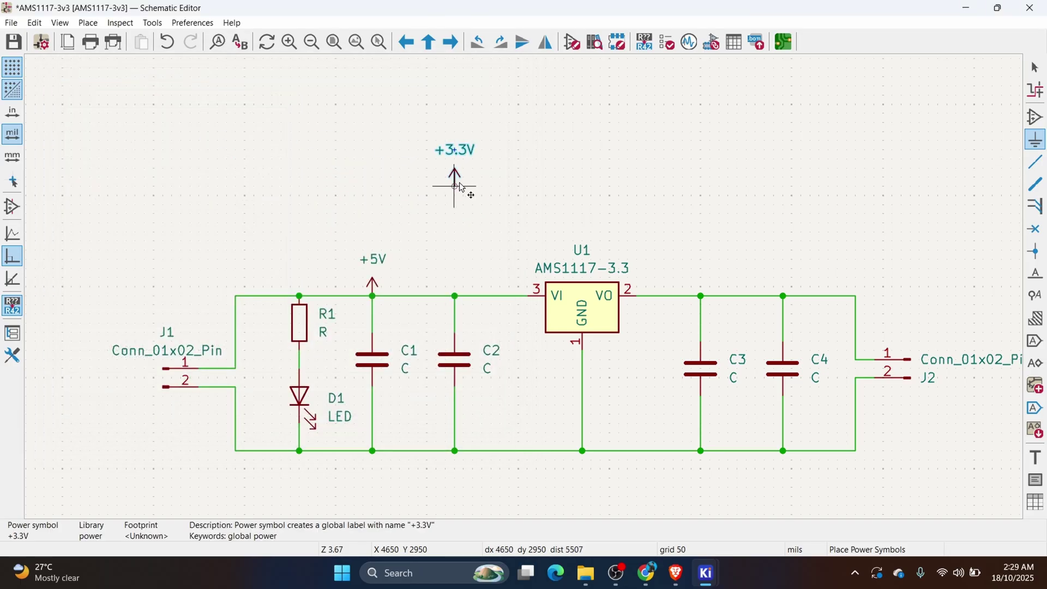
click(702, 296)
- Place a GND power symbol on the ground rail directly below the regulator's GND pin
scroll(626, 281, down, 4)
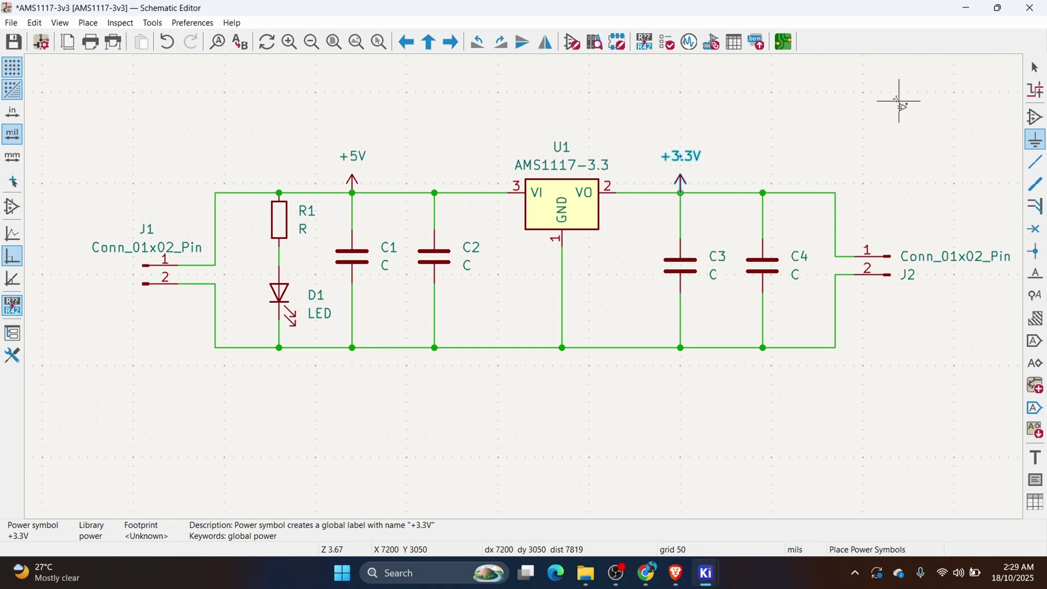
click(1036, 140)
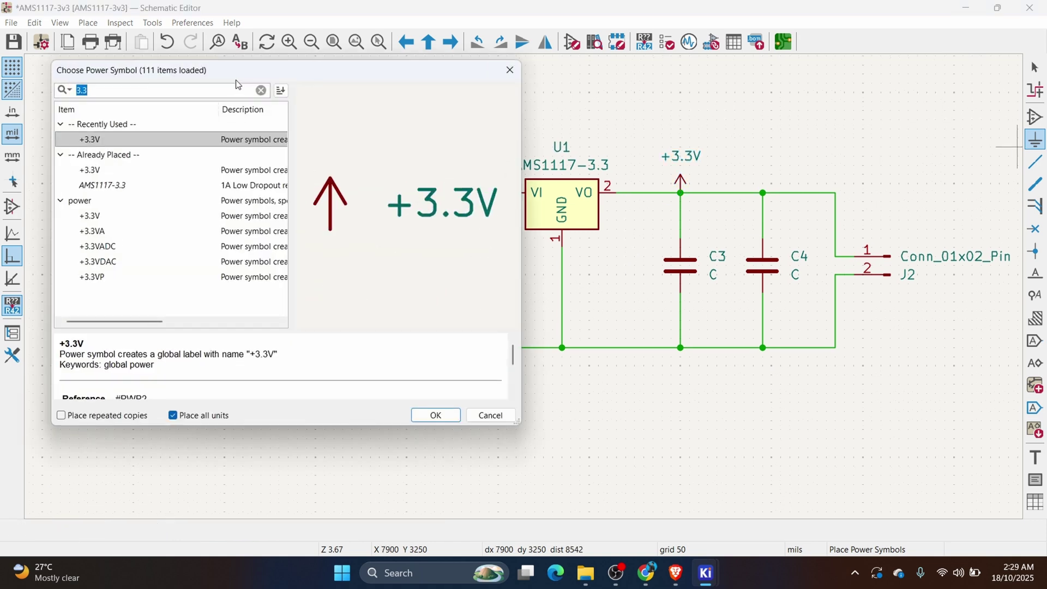
text(gnd)
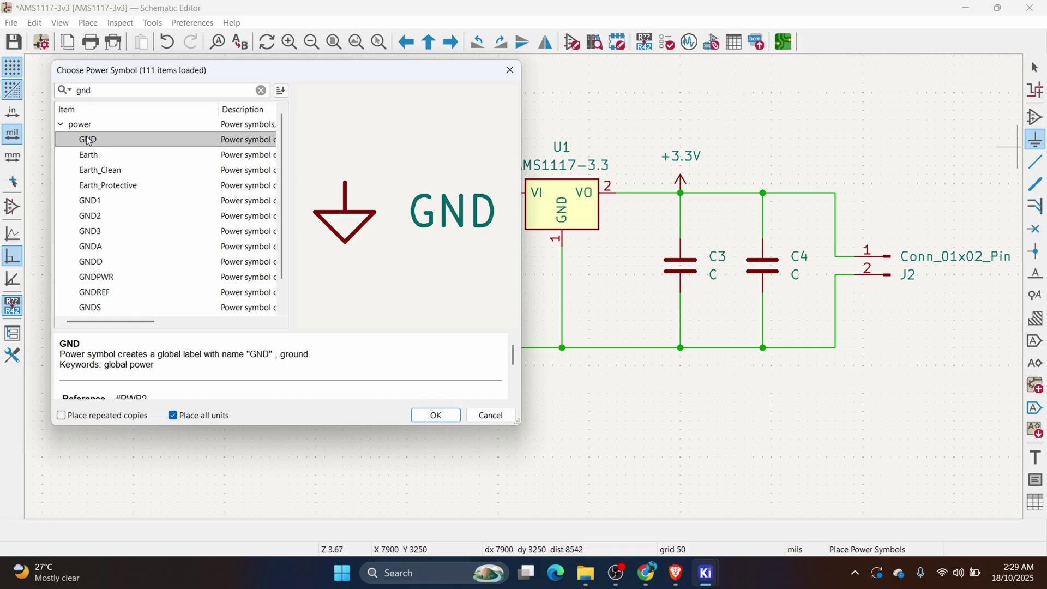
double_click(89, 141)
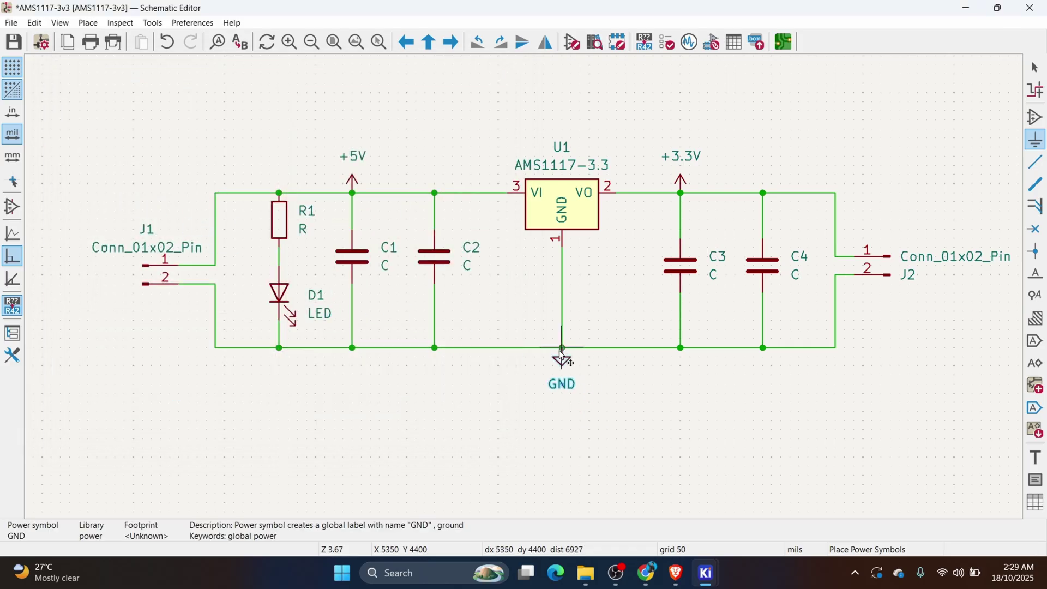
click(562, 352)
key(Escape)
- Set the value of resistor R1 to 1K
scroll(417, 264, down, 3)
scroll(418, 264, up, 3)
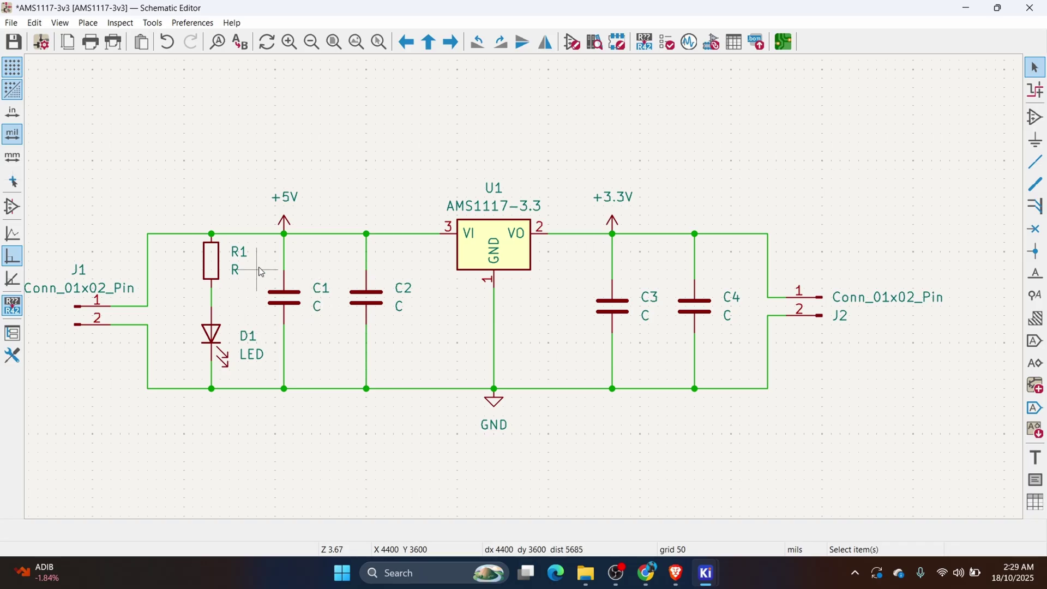
double_click(237, 274)
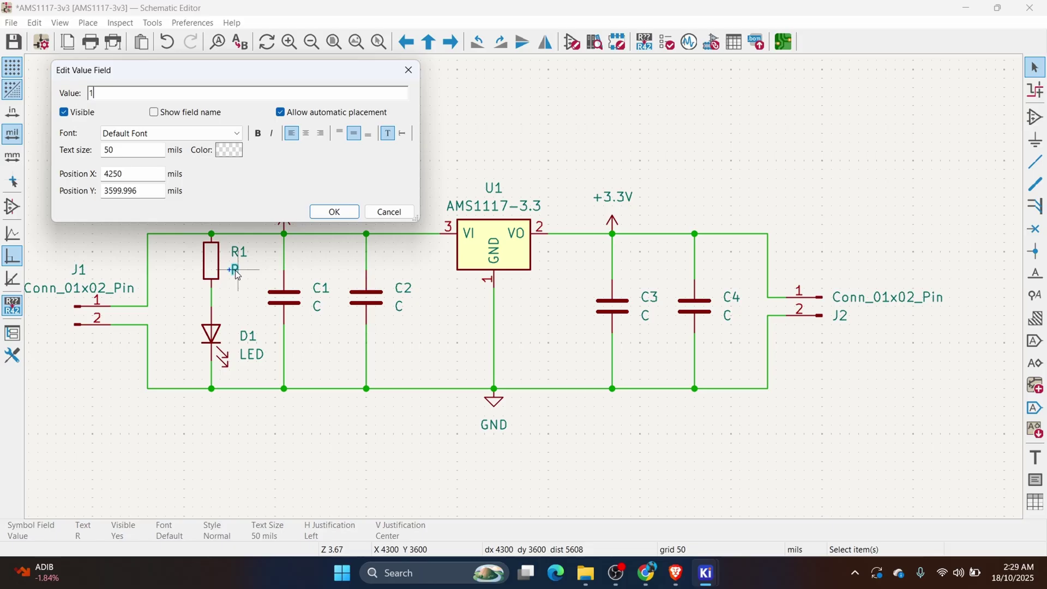
text(1K)
click(334, 212)
- Set the value of capacitor C1 to 10uF and capacitor C2 to 100nF
double_click(318, 307)
text(10uF)
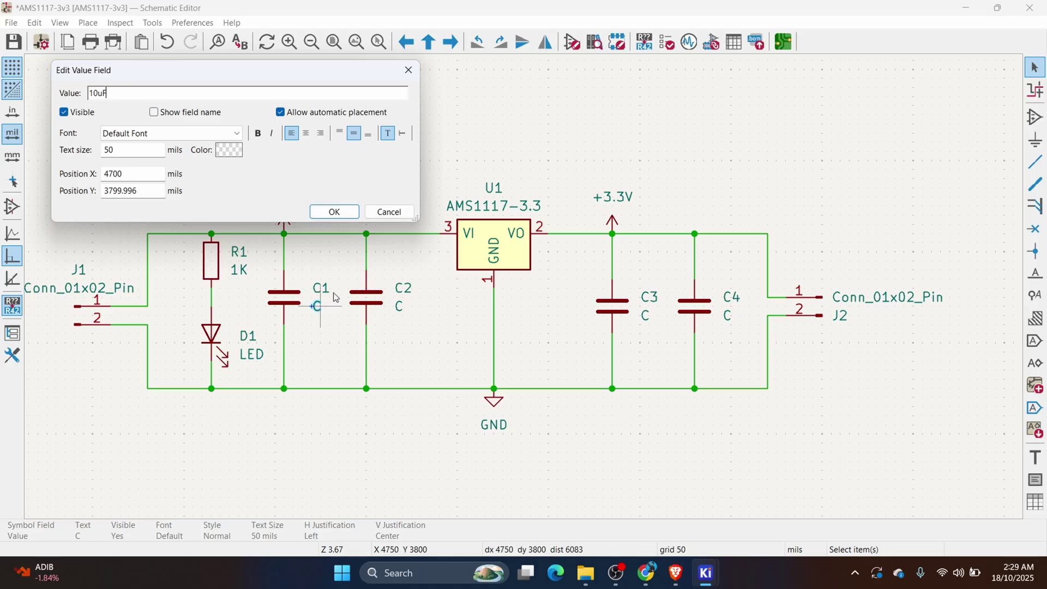
click(334, 211)
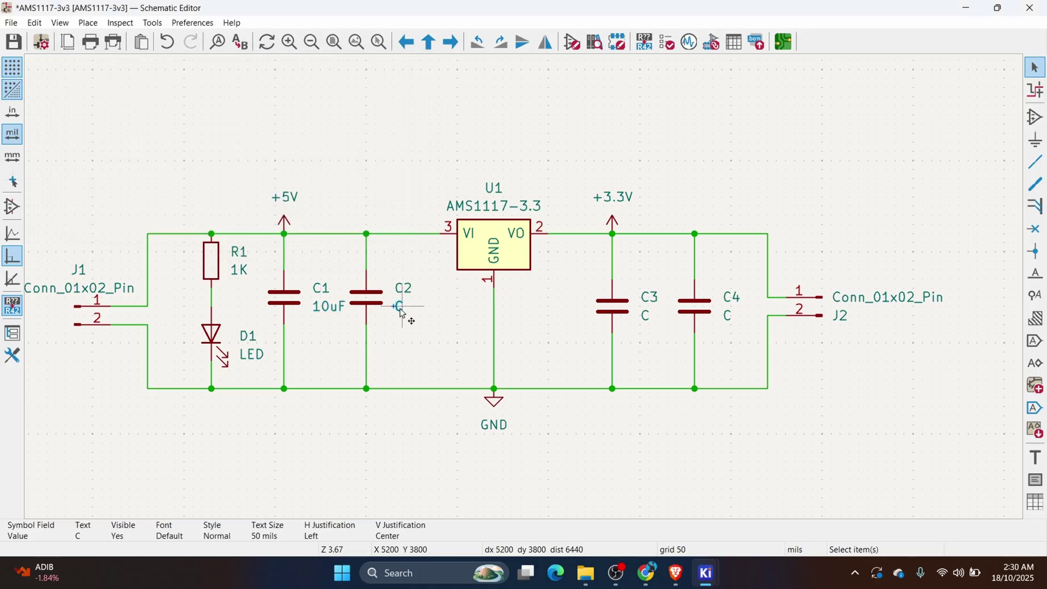
double_click(402, 313)
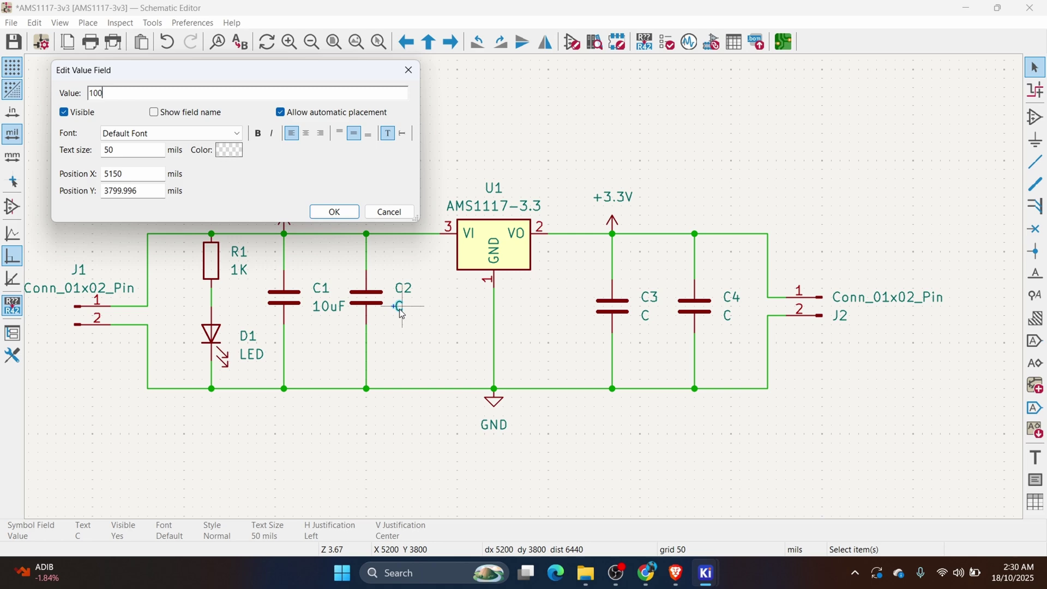
text(100nF)
key(Return)
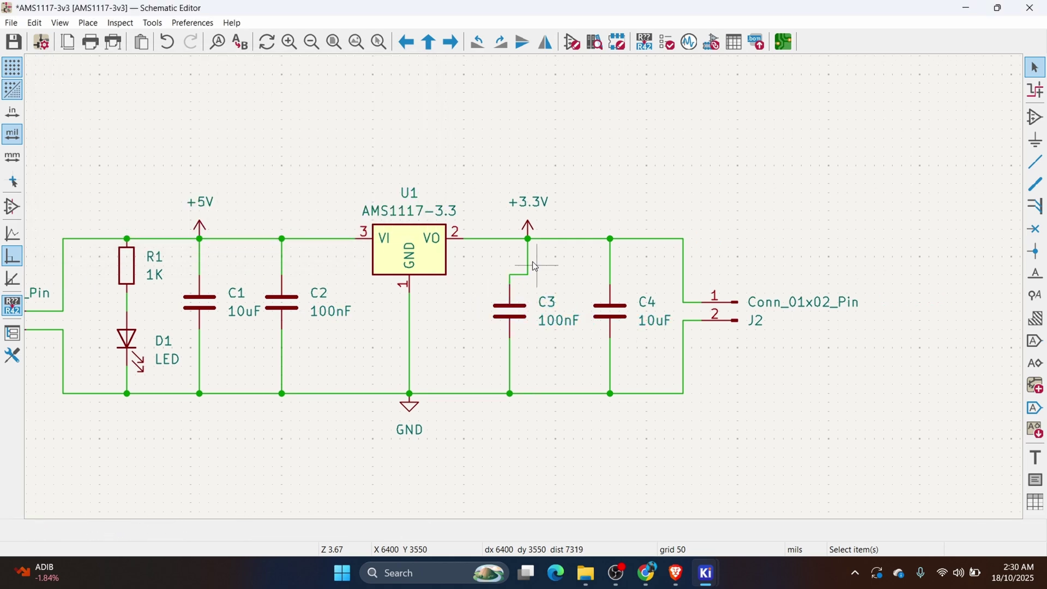
- Open the footprint assignment tool for the schematic's symbols
scroll(565, 392, down, 5)
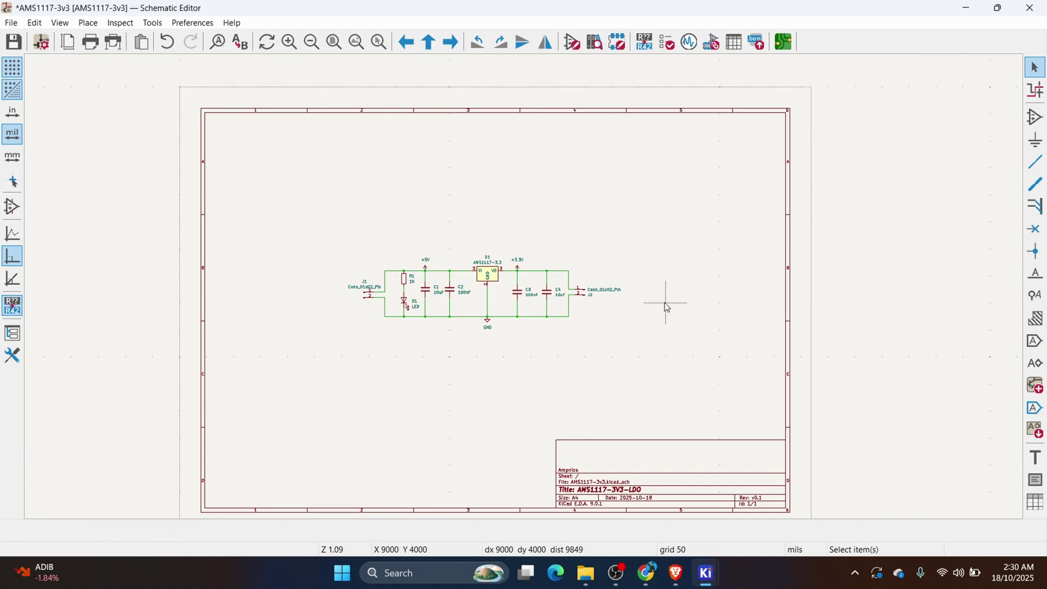
scroll(664, 303, up, 3)
scroll(565, 391, down, 4)
click(715, 51)
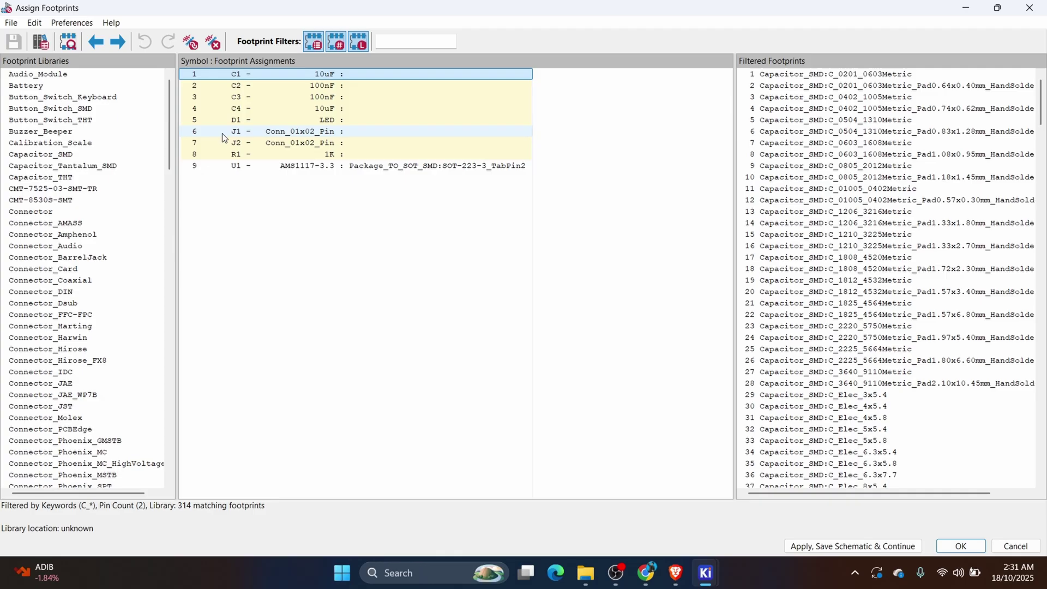
- Preview the Capacitor_SMD:C_0603_1608Metric footprint in 3D and assign it to capacitors C1 through C4
shift+click(258, 109)
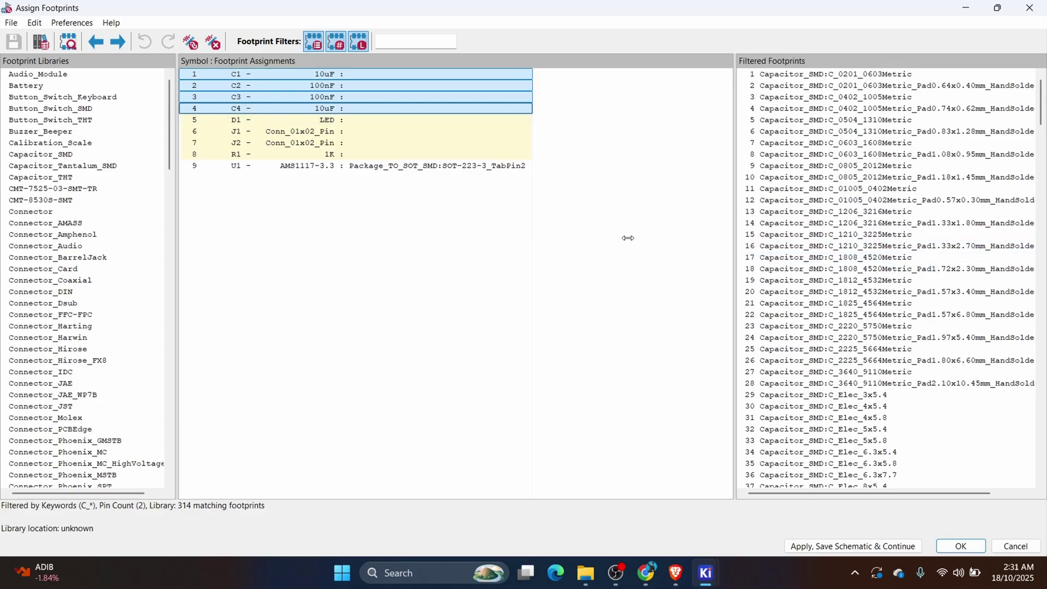
drag(628, 238, 628, 237)
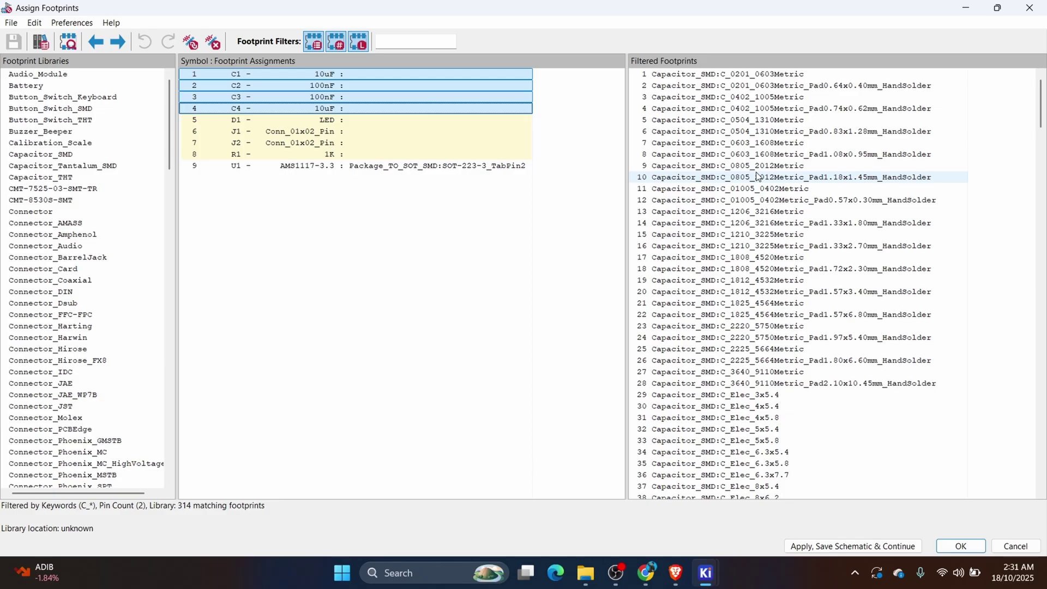
right_click(739, 146)
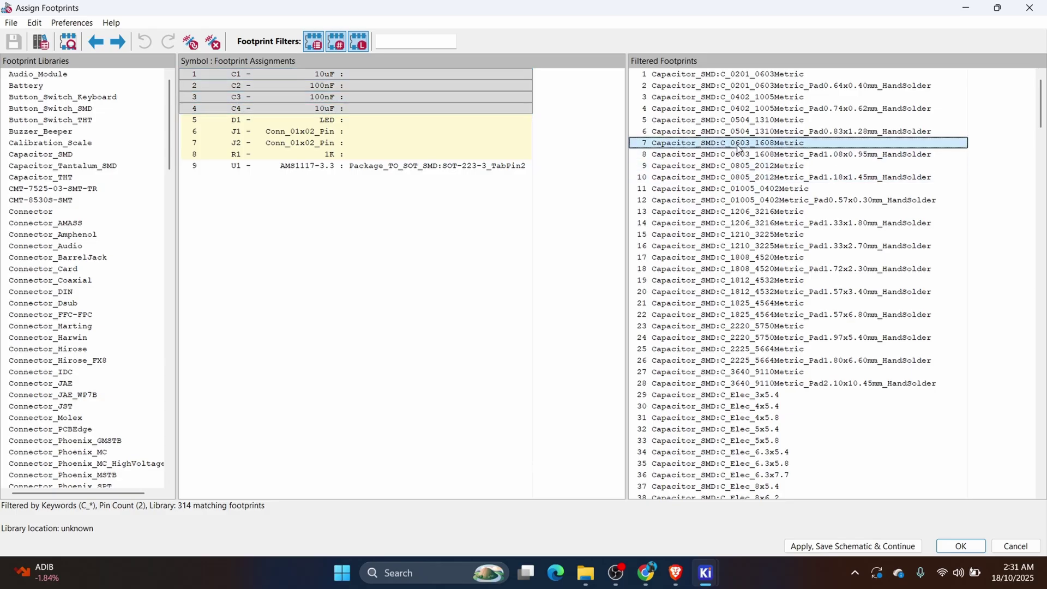
click(769, 158)
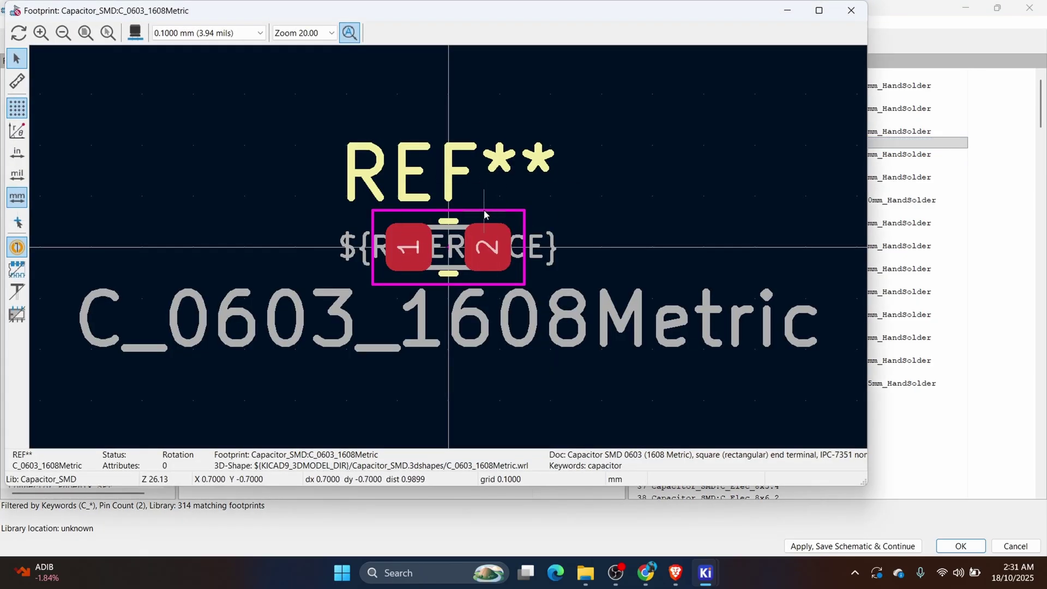
click(142, 34)
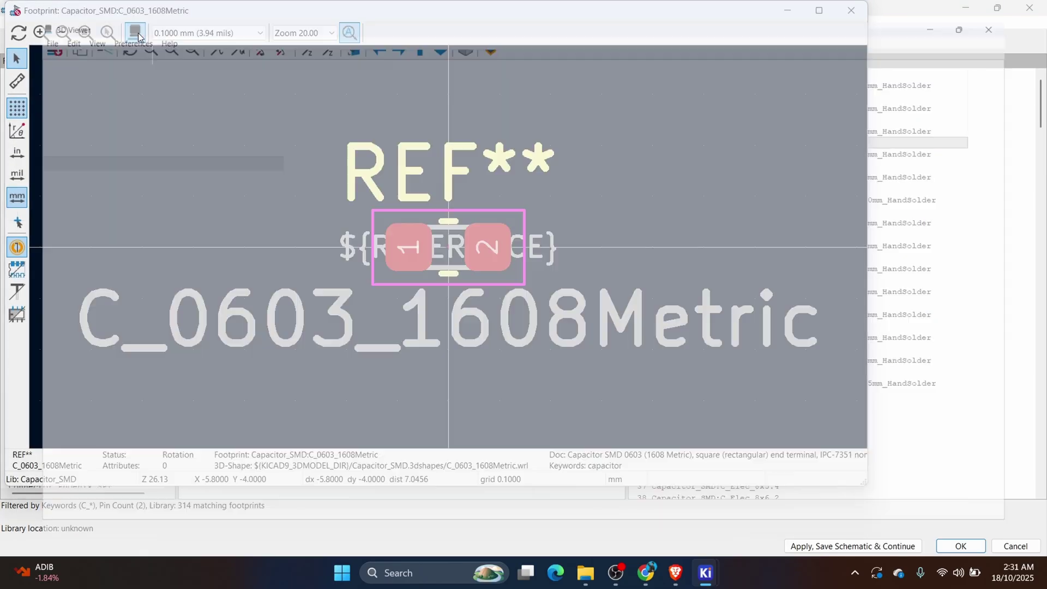
drag(559, 326, 589, 227)
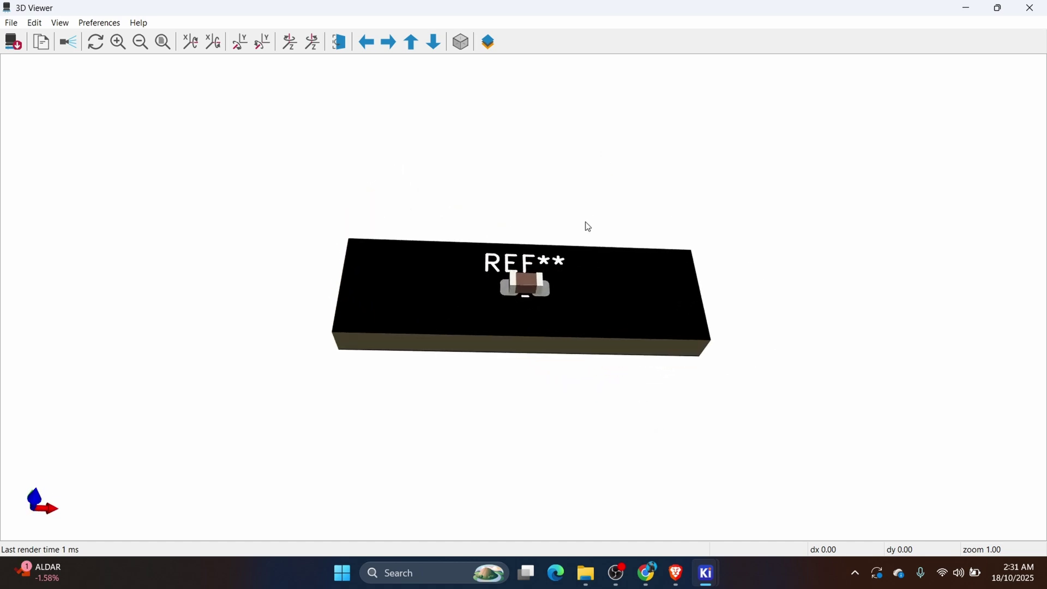
click(1024, 9)
click(852, 9)
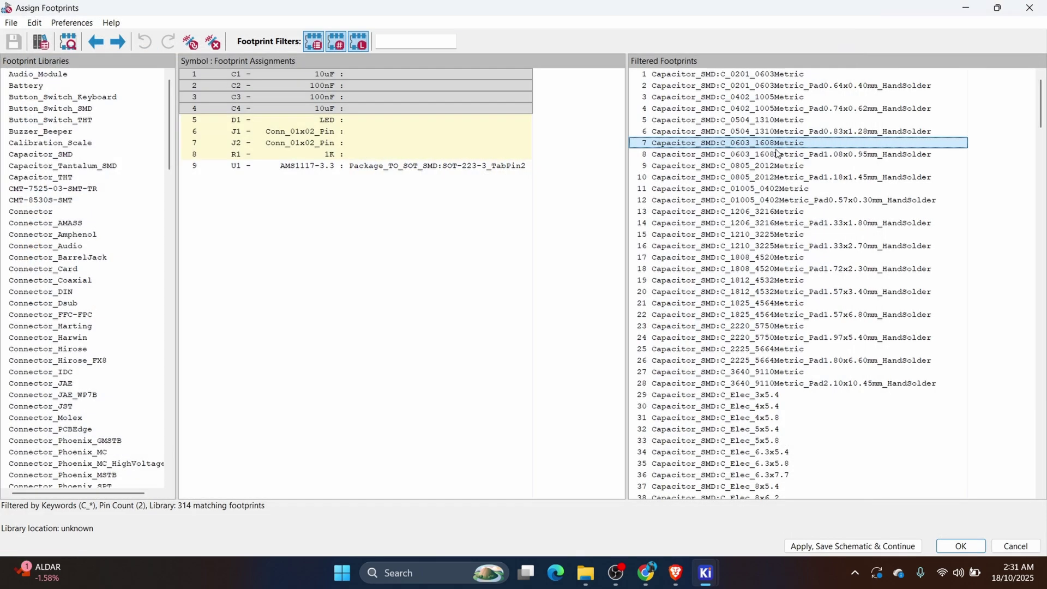
double_click(737, 144)
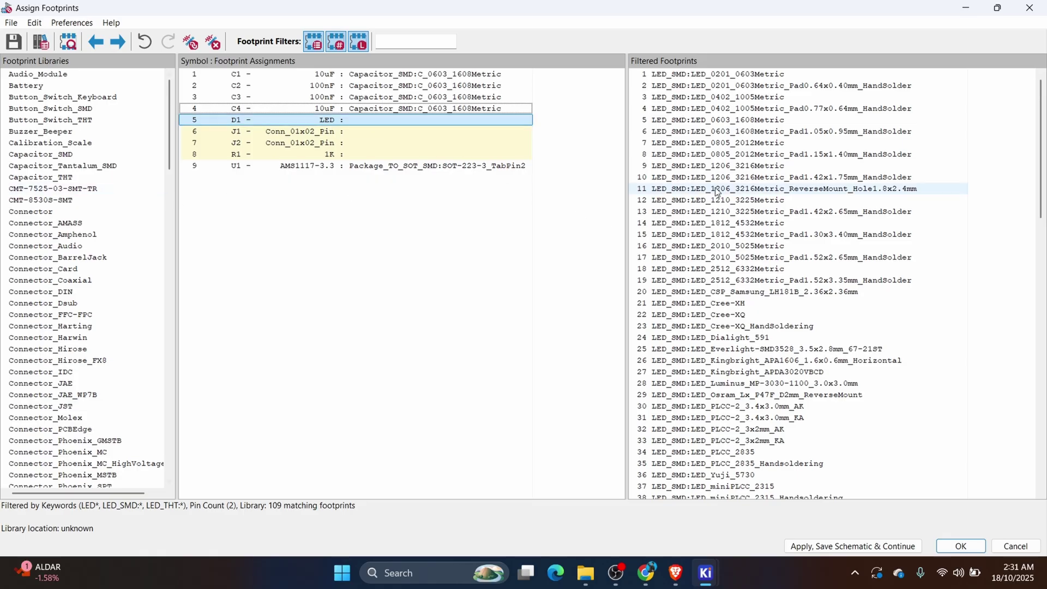
- Assign the LED_0603_1608Metric footprint from the LED_SMD library to D1
scroll(69, 175, down, 9)
scroll(70, 175, down, 11)
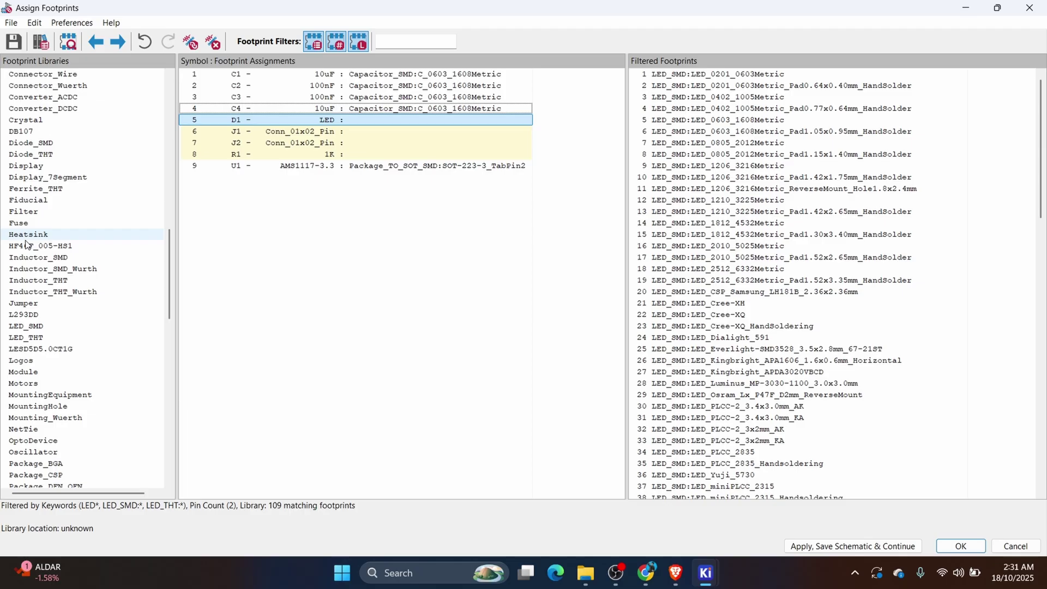
scroll(36, 300, down, 3)
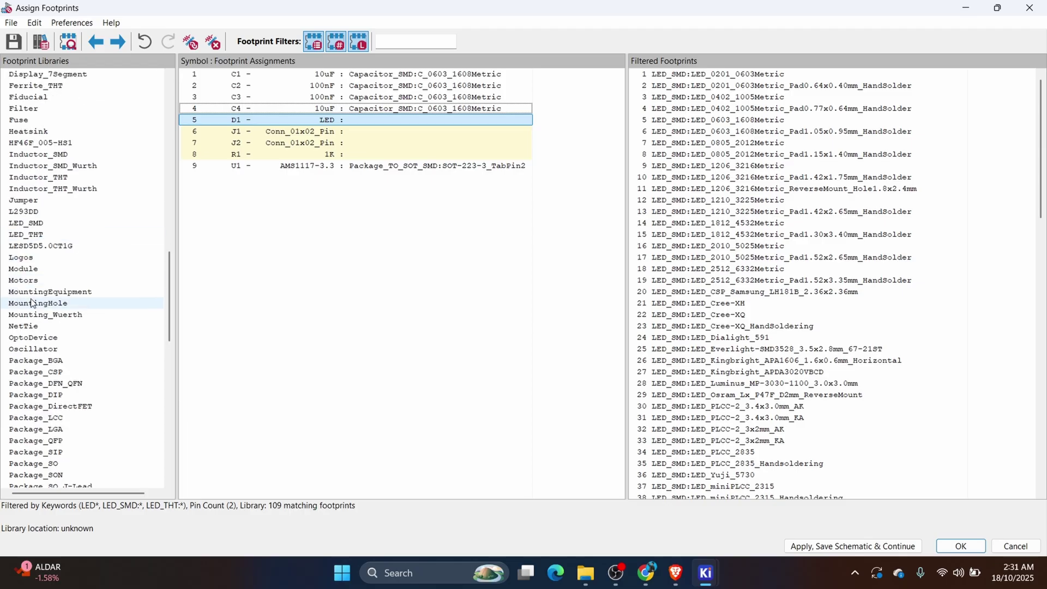
click(33, 223)
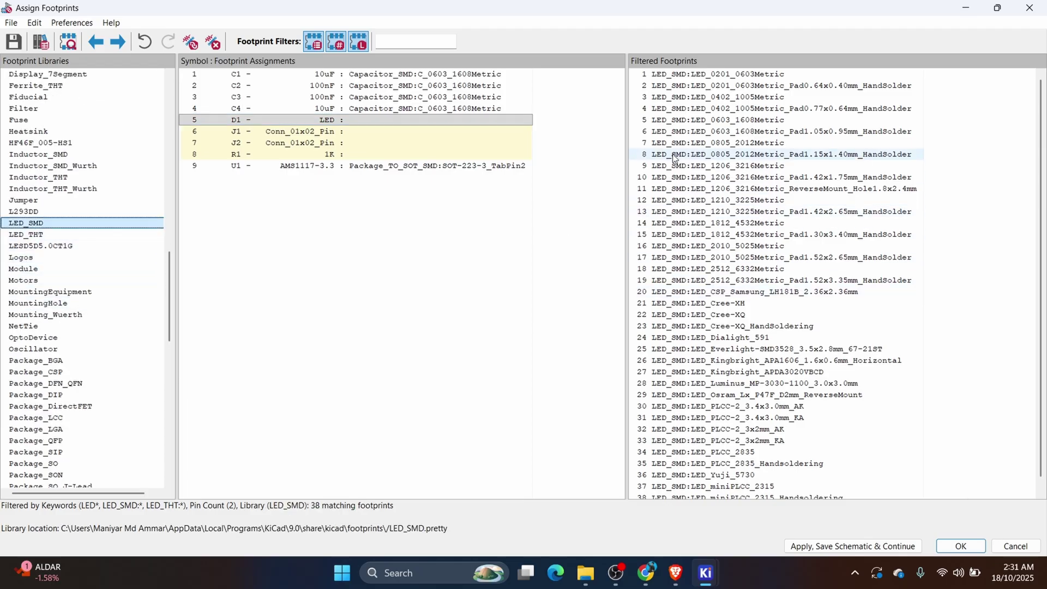
double_click(739, 123)
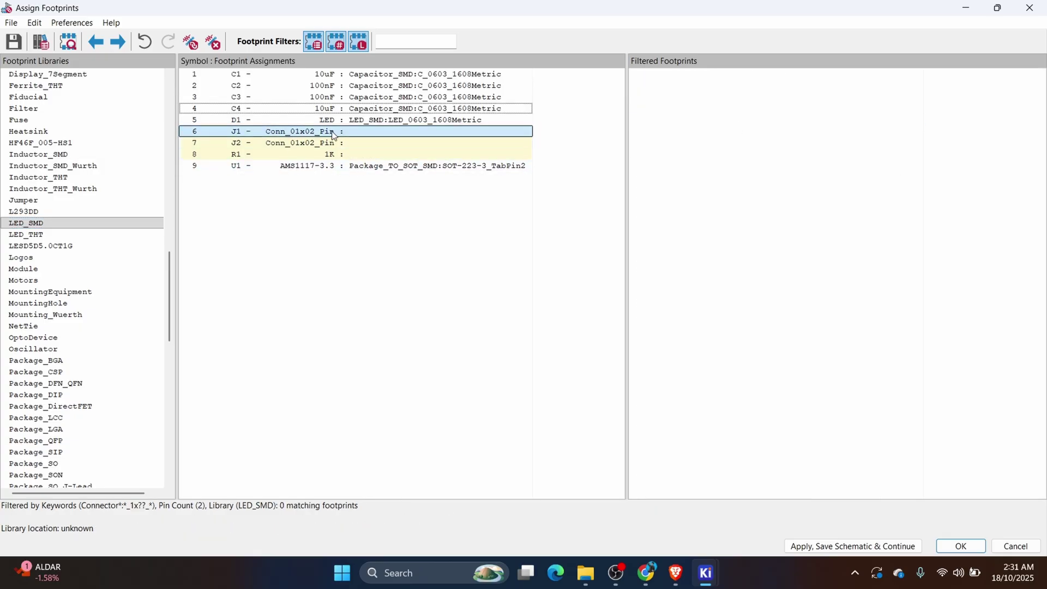
- Preview the PinHeader_1x02_P2.54mm_Vertical footprint from the Connector_PinHeader_2.54mm library and assign it to connectors J1 and J2
shift+click(258, 143)
click(275, 138)
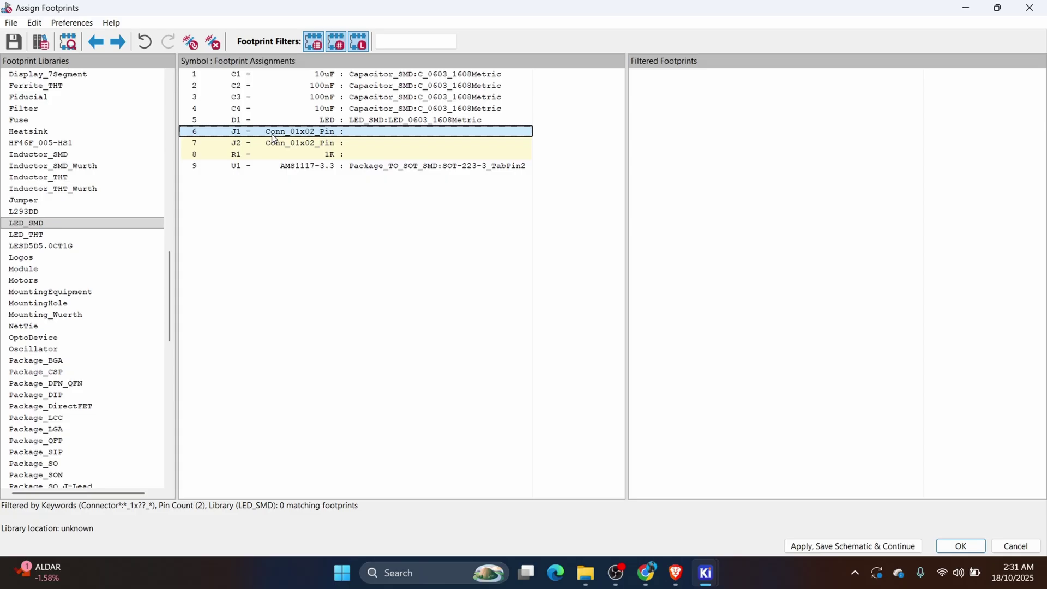
shift+click(264, 143)
scroll(68, 275, up, 1)
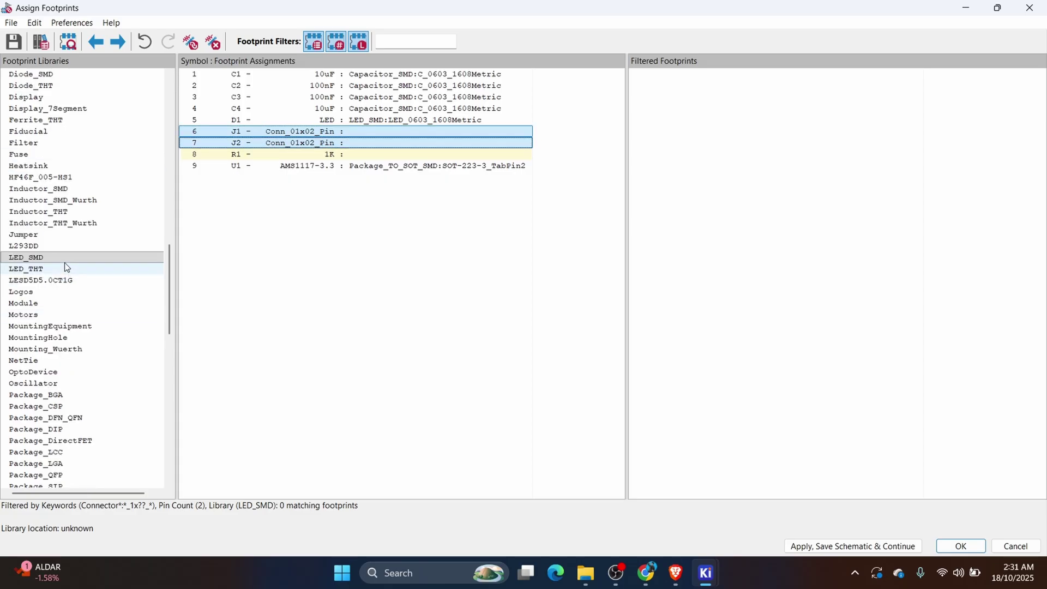
scroll(66, 267, up, 12)
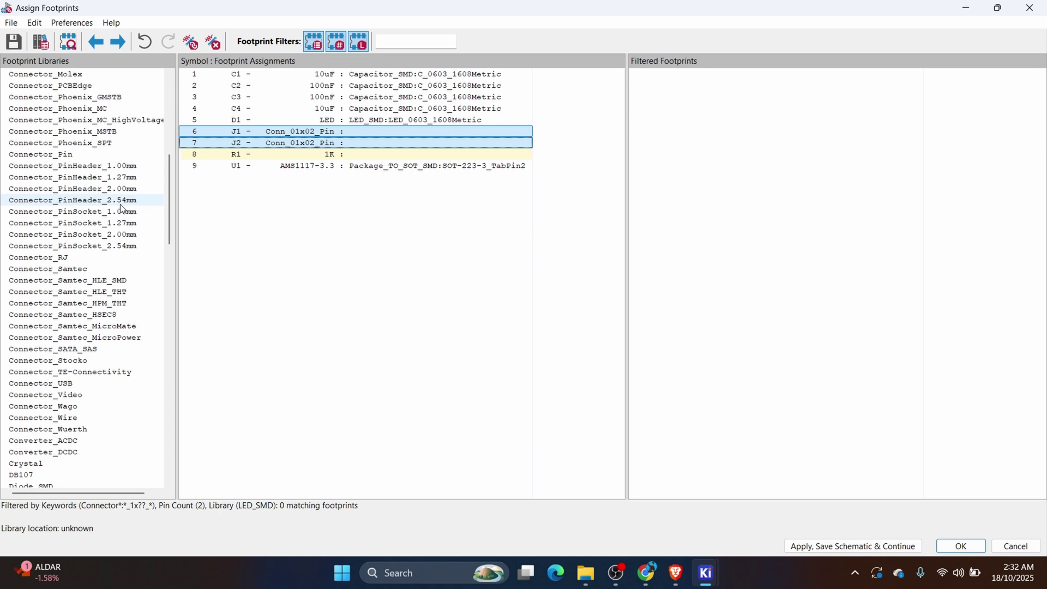
click(122, 202)
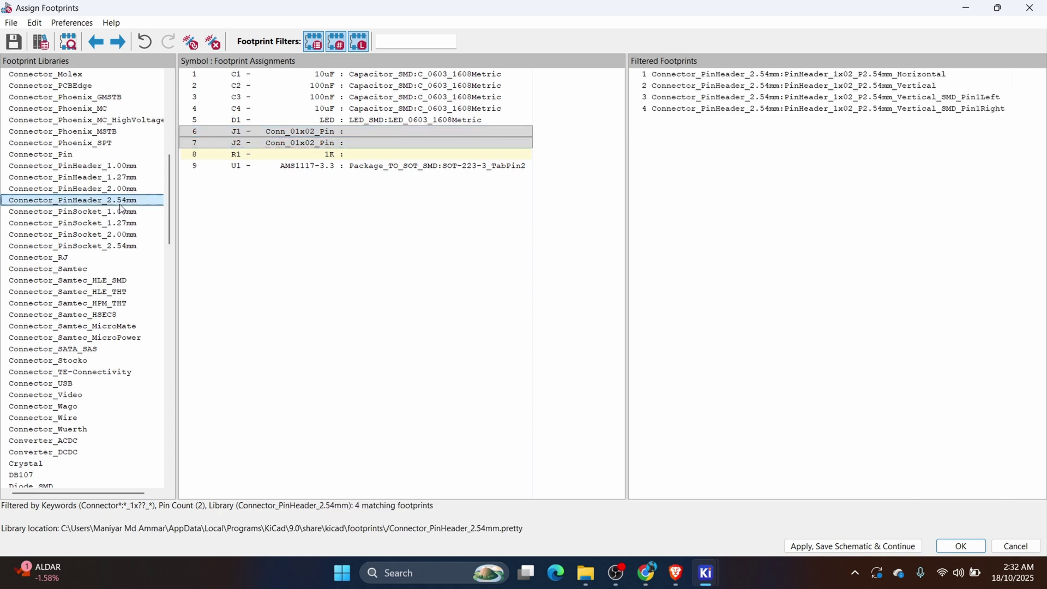
click(814, 90)
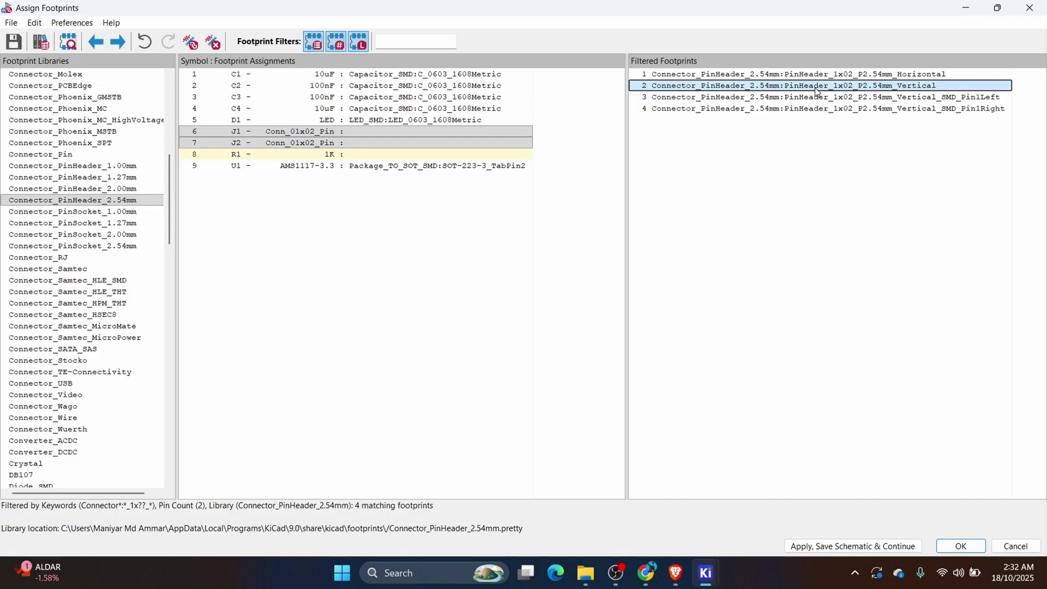
right_click(818, 91)
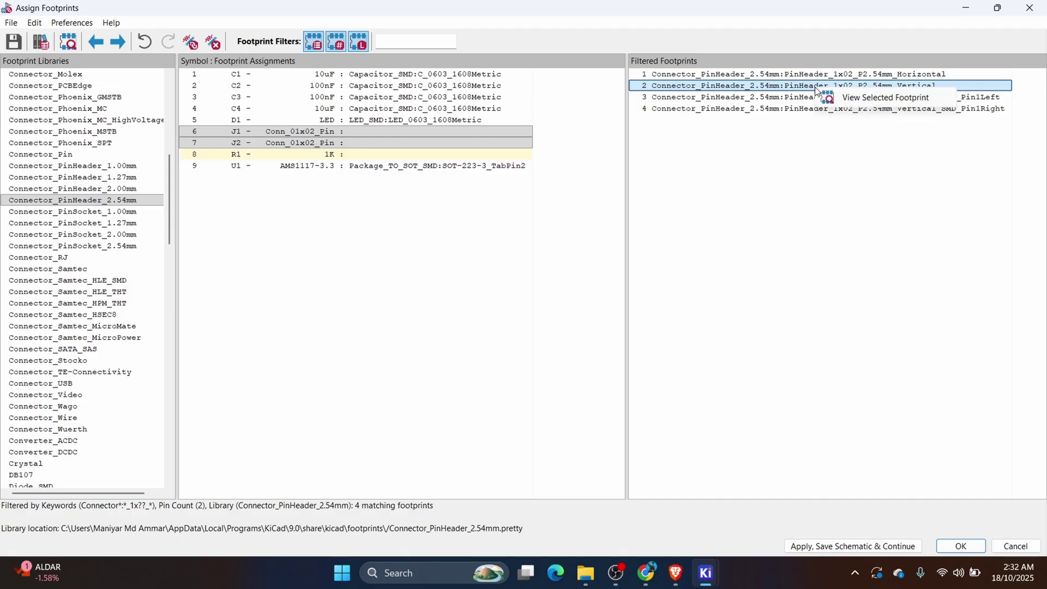
click(860, 103)
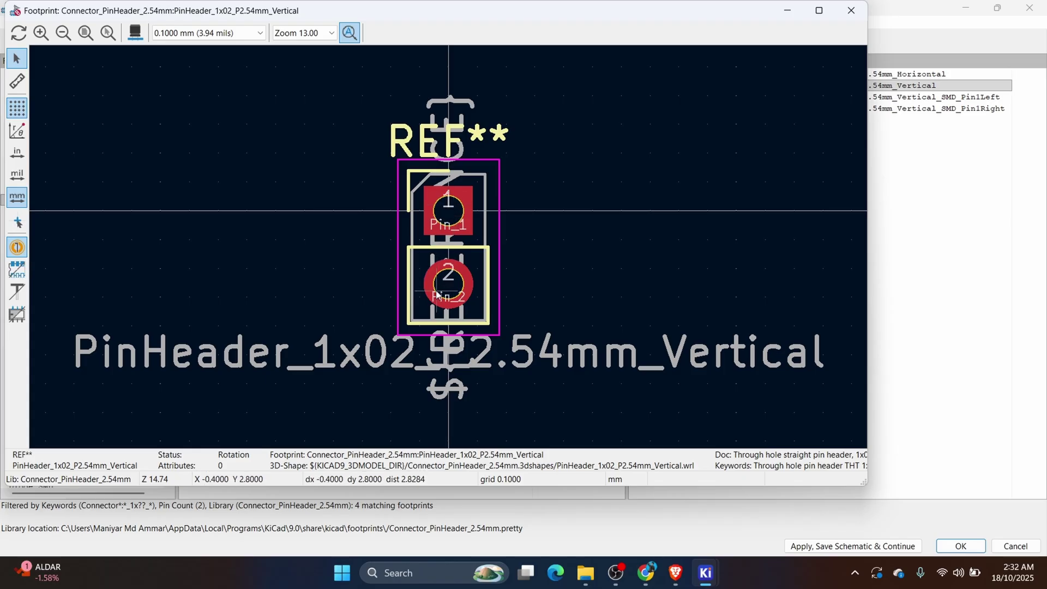
click(851, 8)
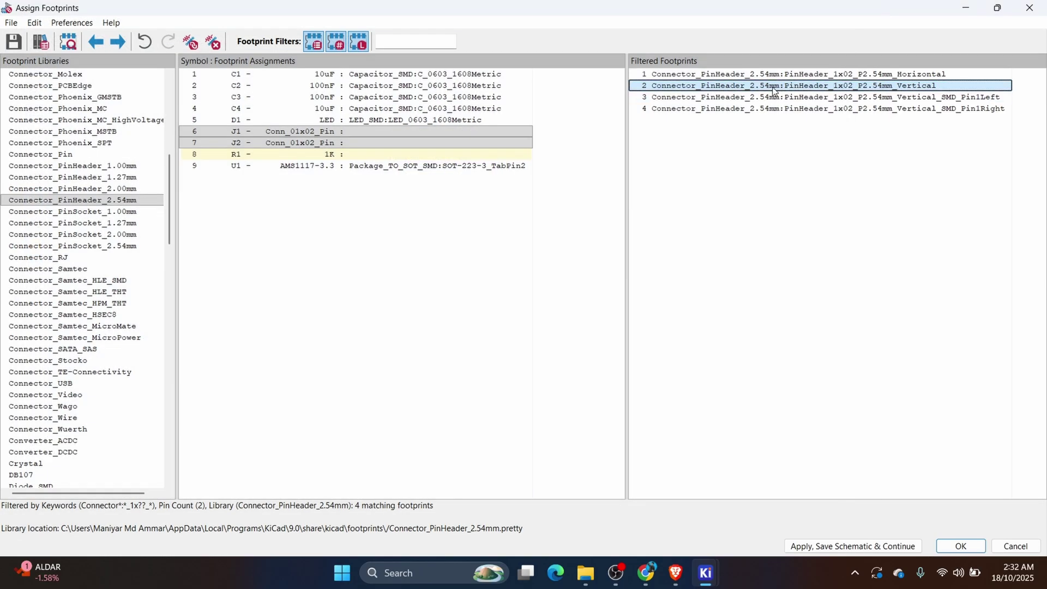
double_click(775, 87)
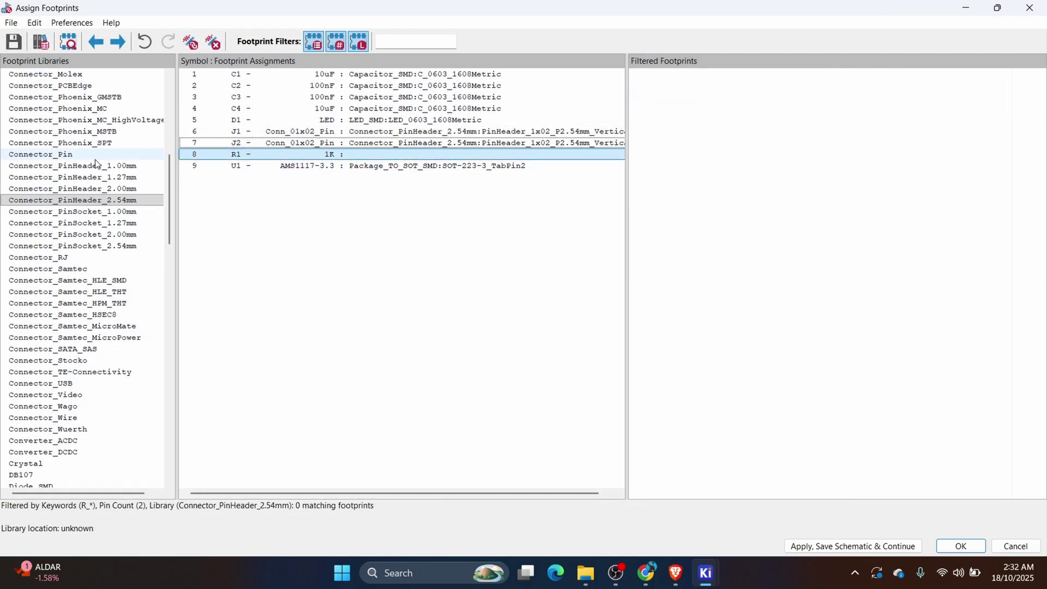
- Assign the R_0603_1608Metric footprint from the Resistor_SMD library to R1
scroll(82, 218, down, 15)
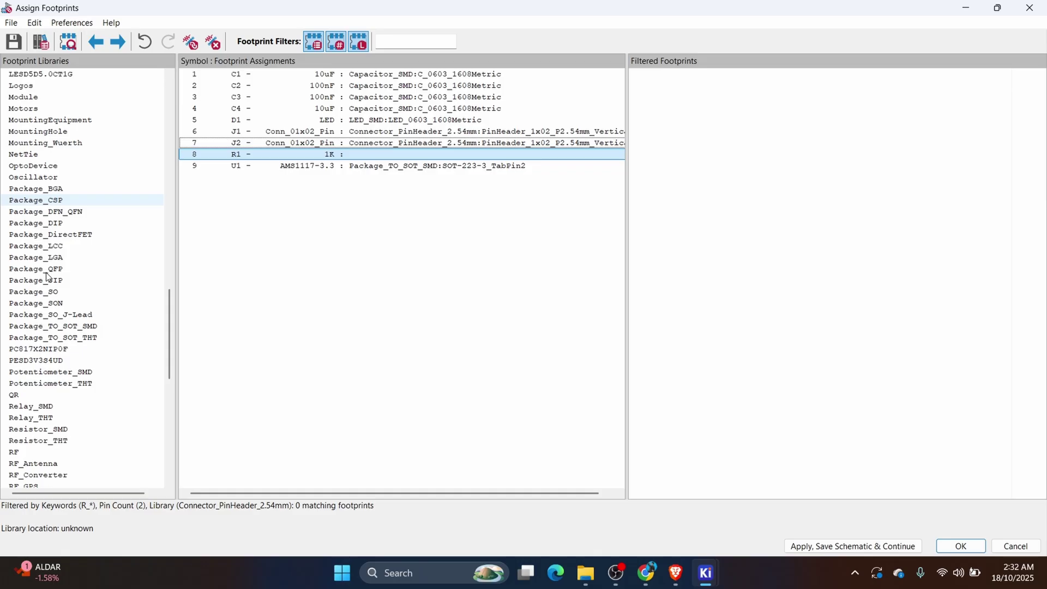
scroll(48, 278, down, 10)
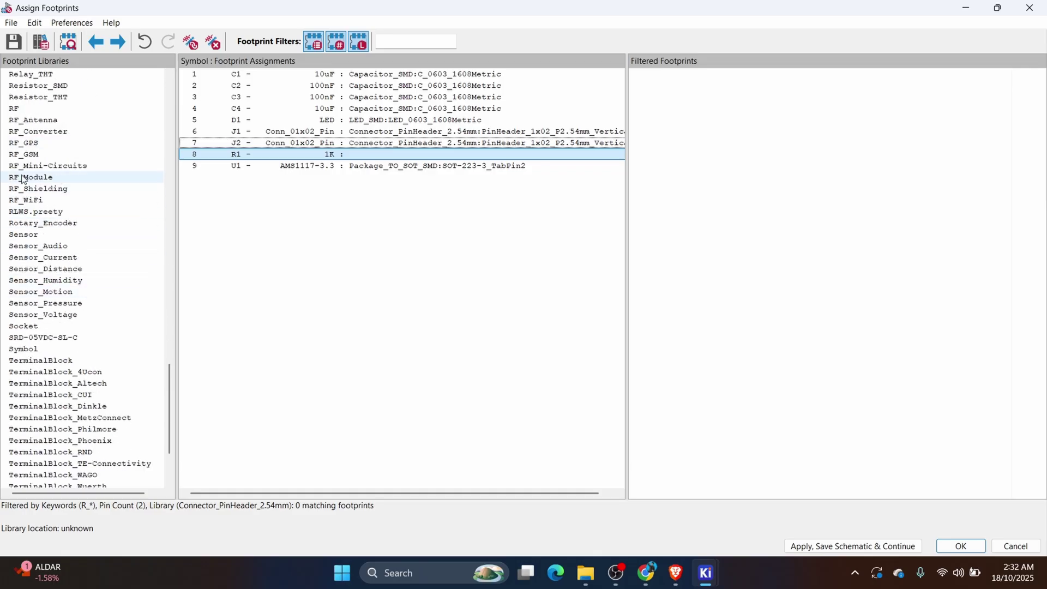
scroll(38, 164, up, 2)
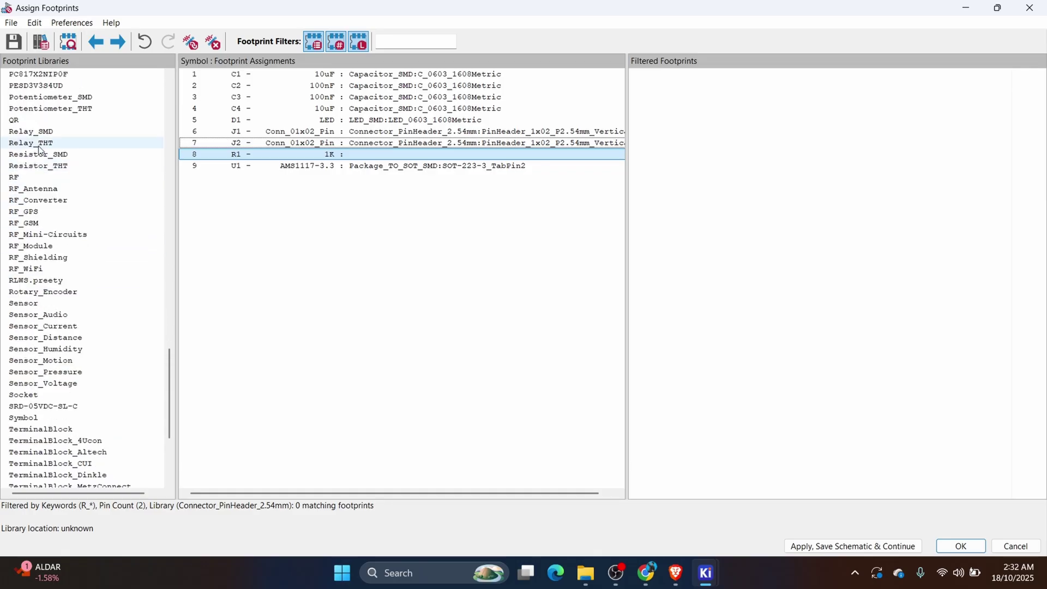
click(38, 155)
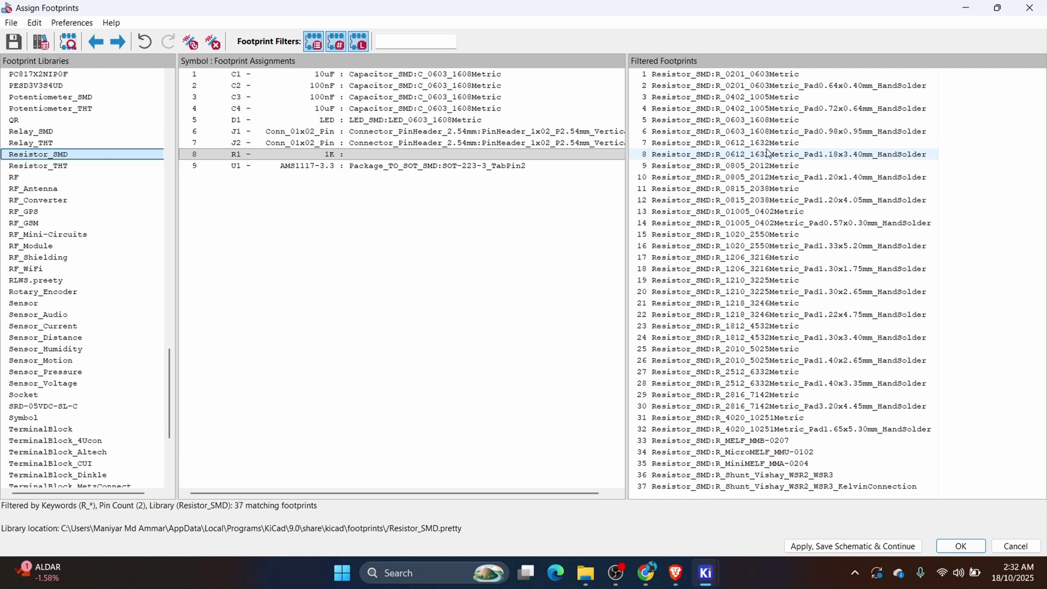
double_click(726, 121)
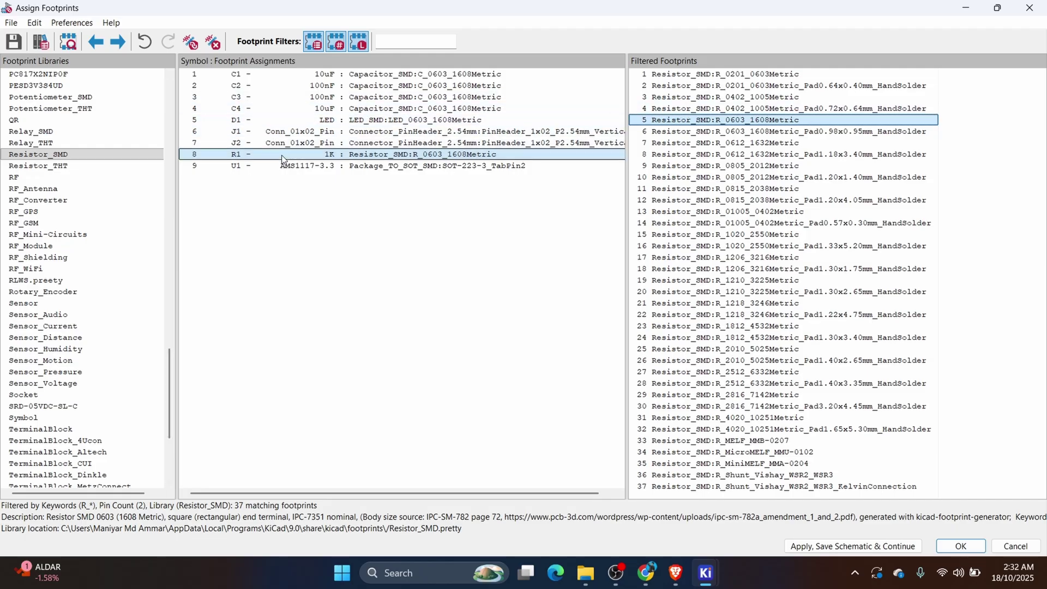
- Save the footprint assignments and return to the schematic
click(13, 47)
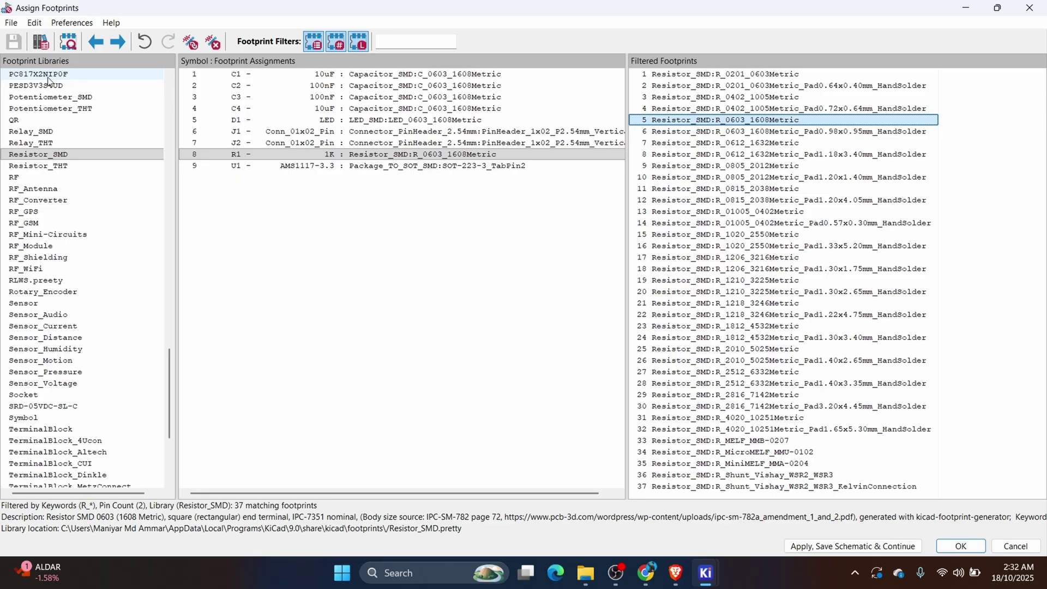
click(961, 546)
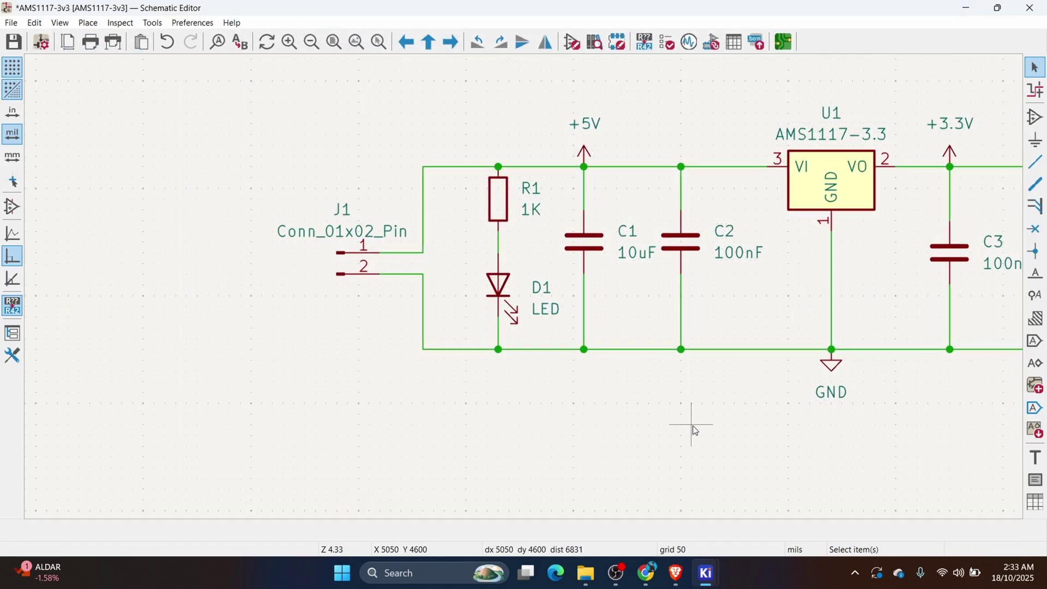
scroll(525, 287, down, 3)
scroll(590, 336, up, 1)
scroll(593, 340, down, 4)
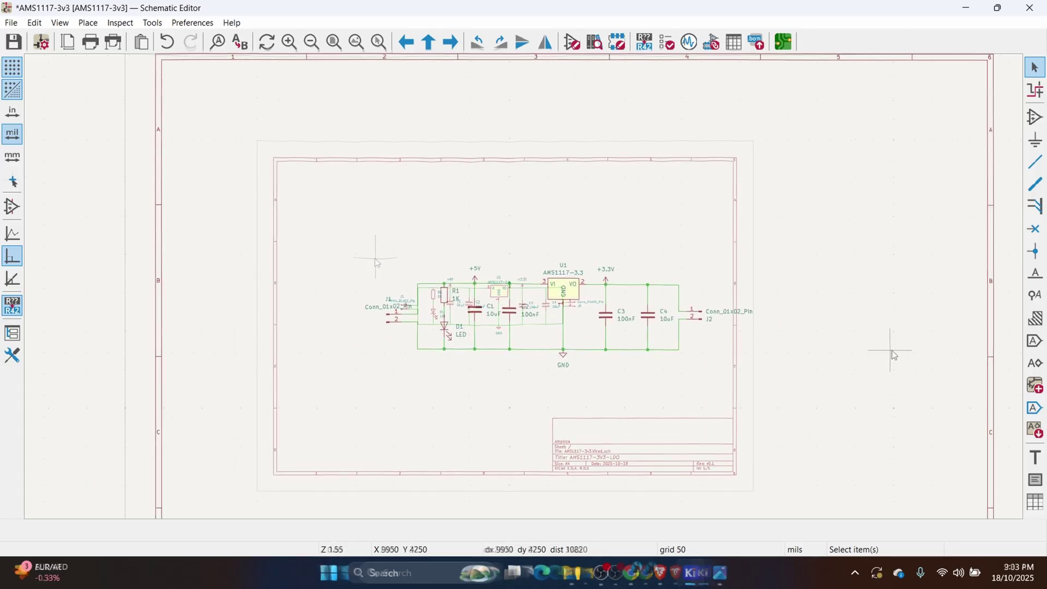
scroll(894, 349, up, 2)
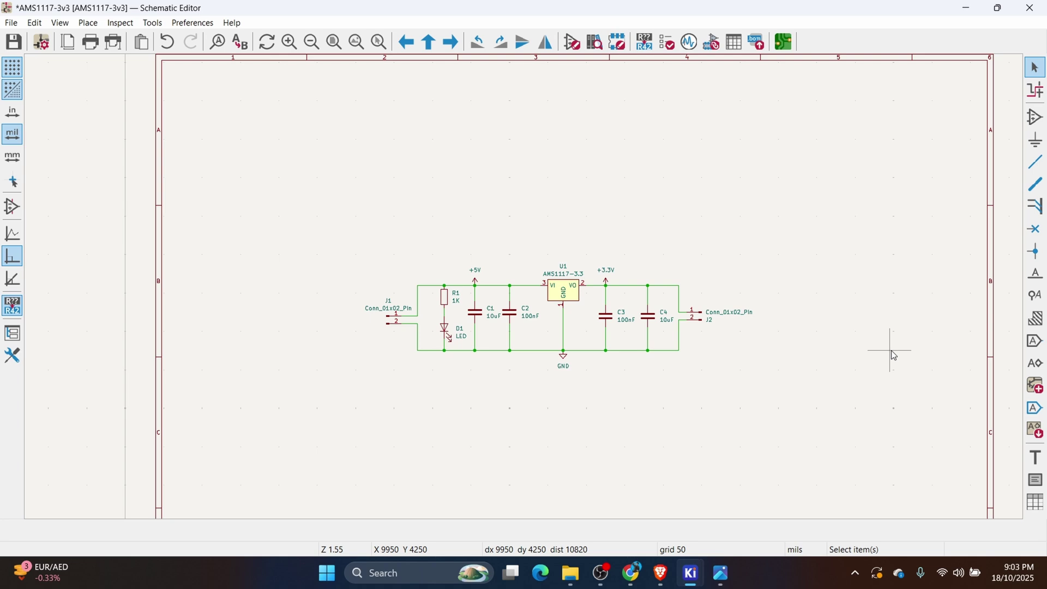
- Update the PCB from the schematic in the PCB Editor and place the imported footprints in the right half of the drawing sheet
click(785, 42)
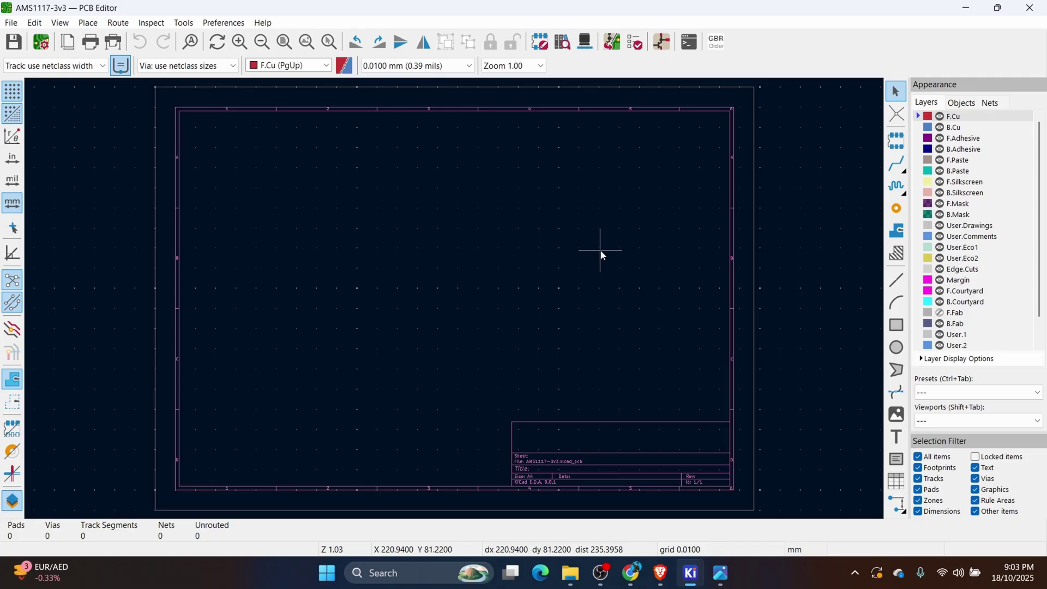
click(612, 42)
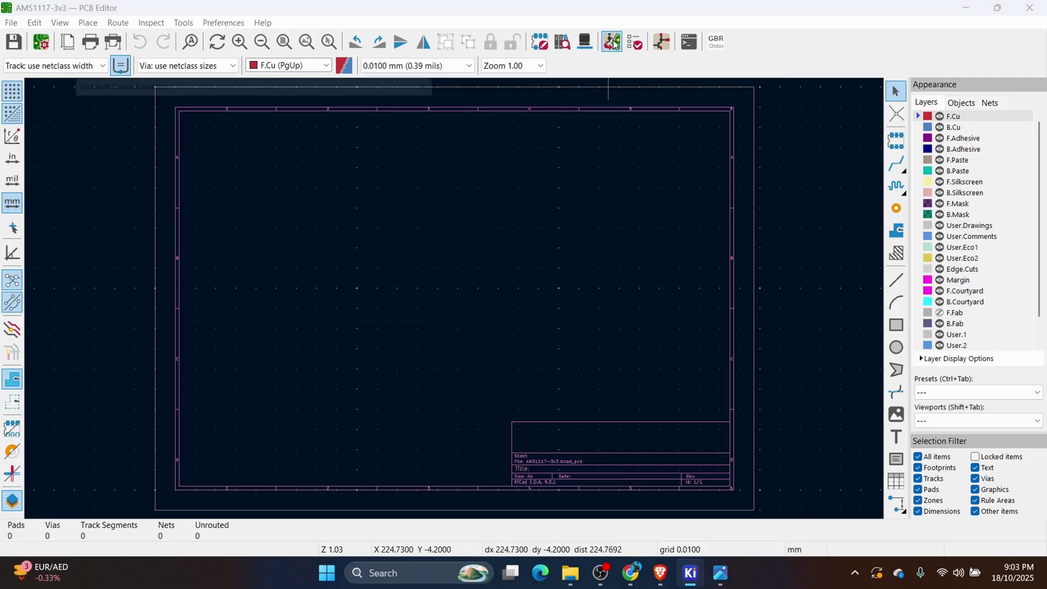
click(383, 336)
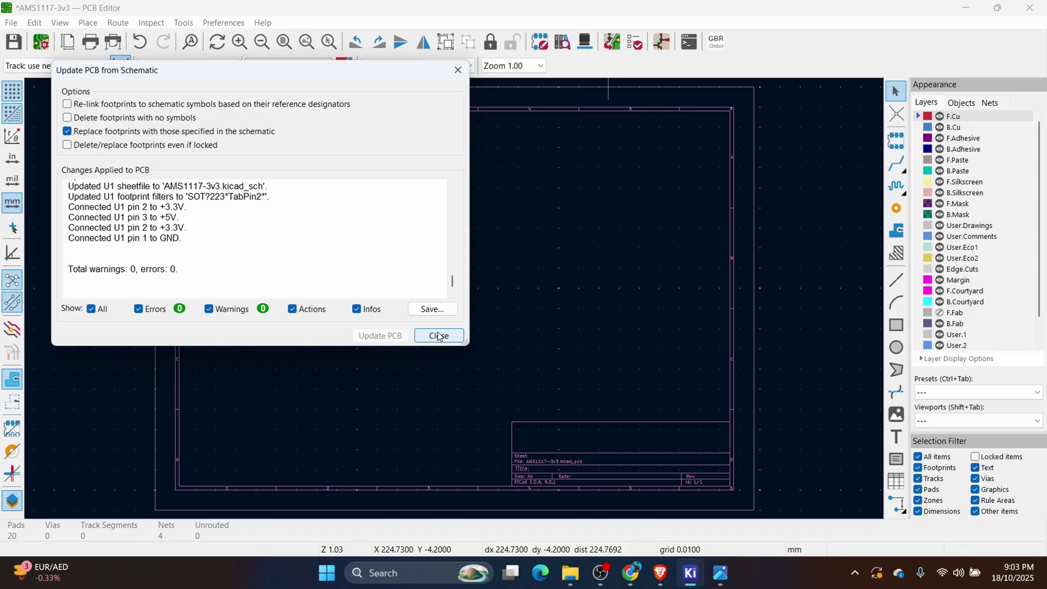
click(438, 335)
click(573, 292)
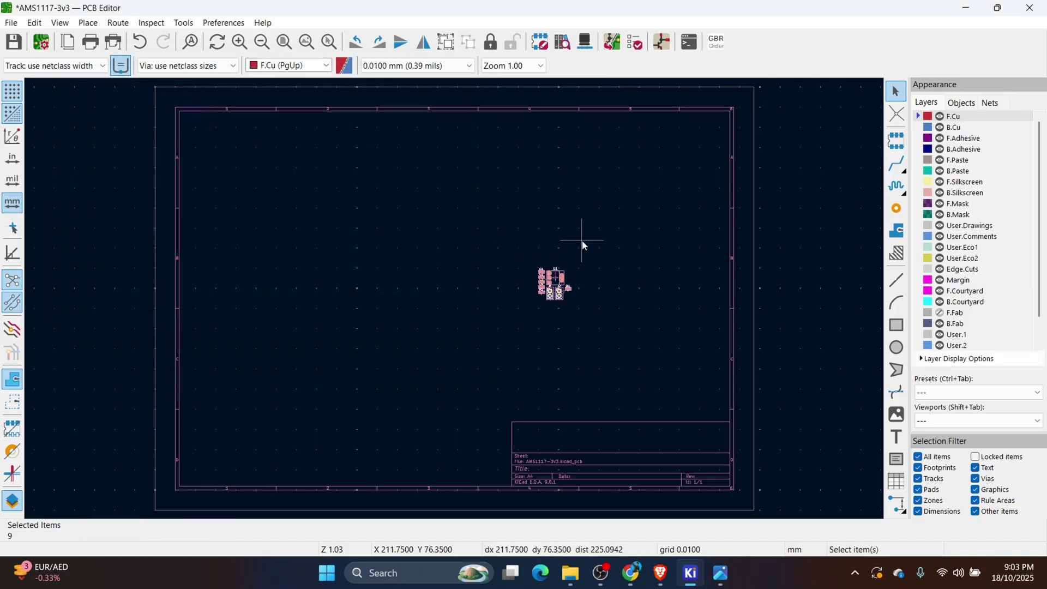
key(Escape)
- Check the module's board dimensions and component layout in the reference picture 3V3-Module.png
scroll(518, 284, up, 5)
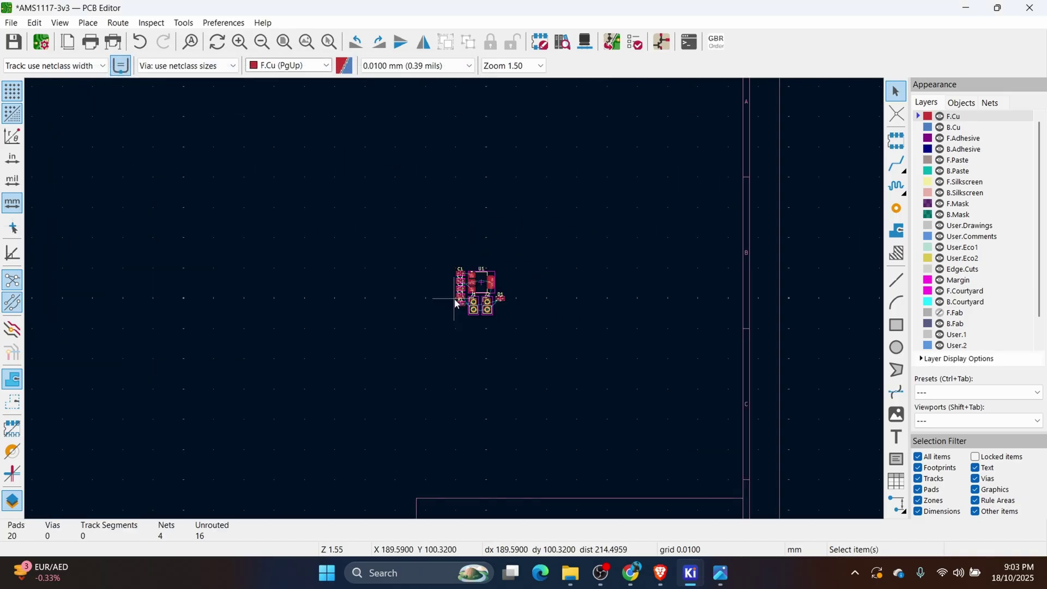
scroll(430, 288, down, 2)
scroll(554, 289, left, 3)
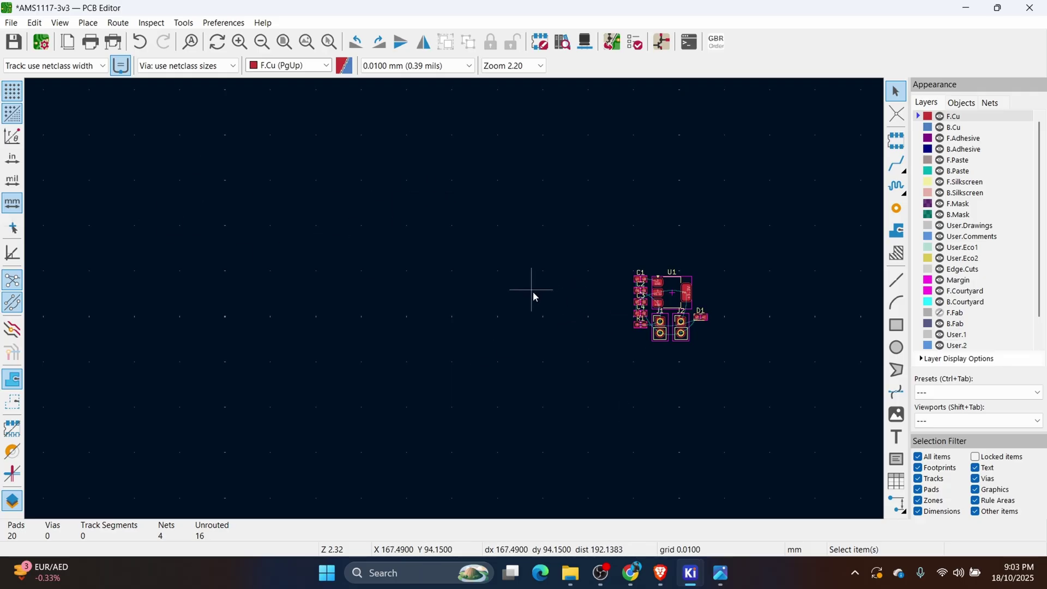
click(726, 574)
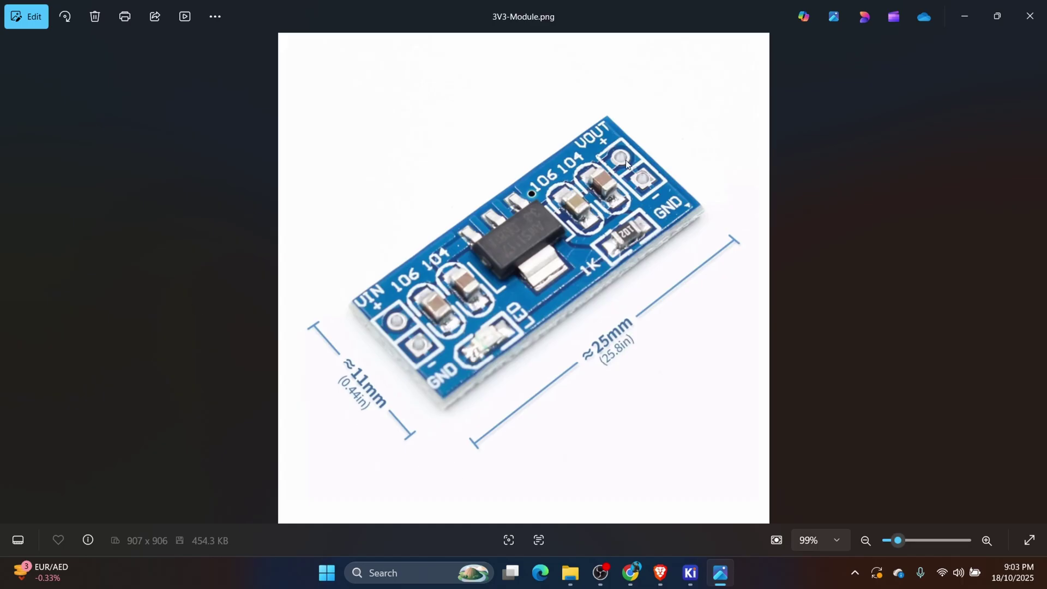
click(977, 17)
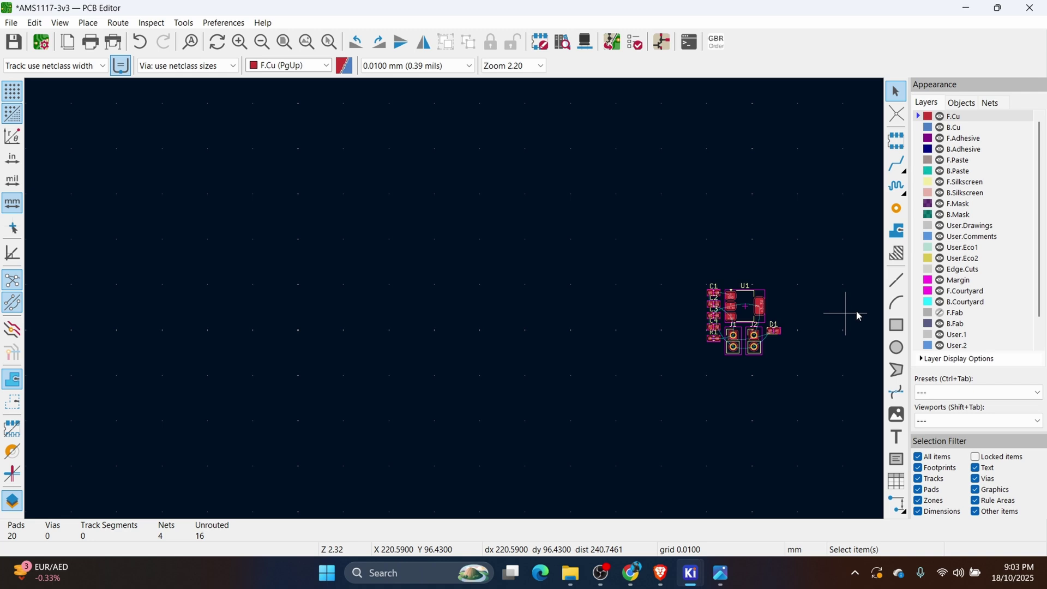
- Draw a 25 by 11 mm rectangular board outline on the Edge.Cuts layer, using a 1.0000 mm grid
click(920, 269)
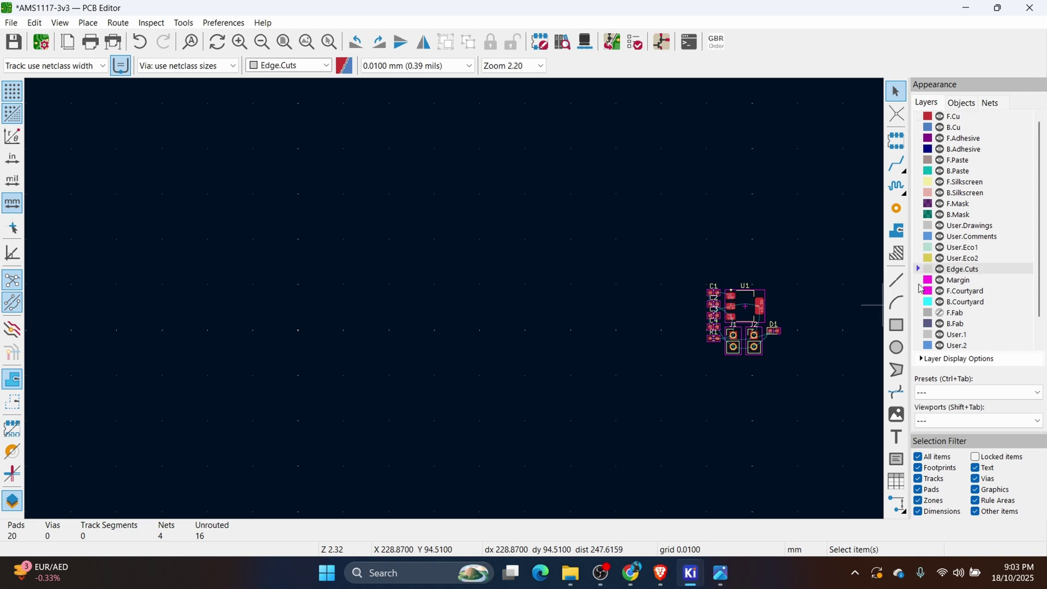
click(903, 327)
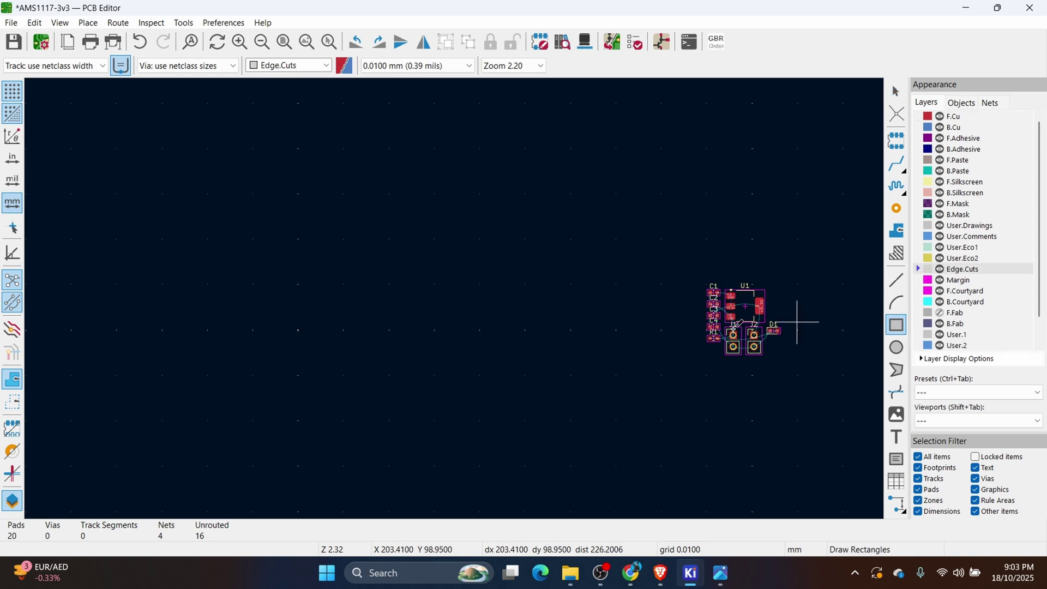
click(422, 65)
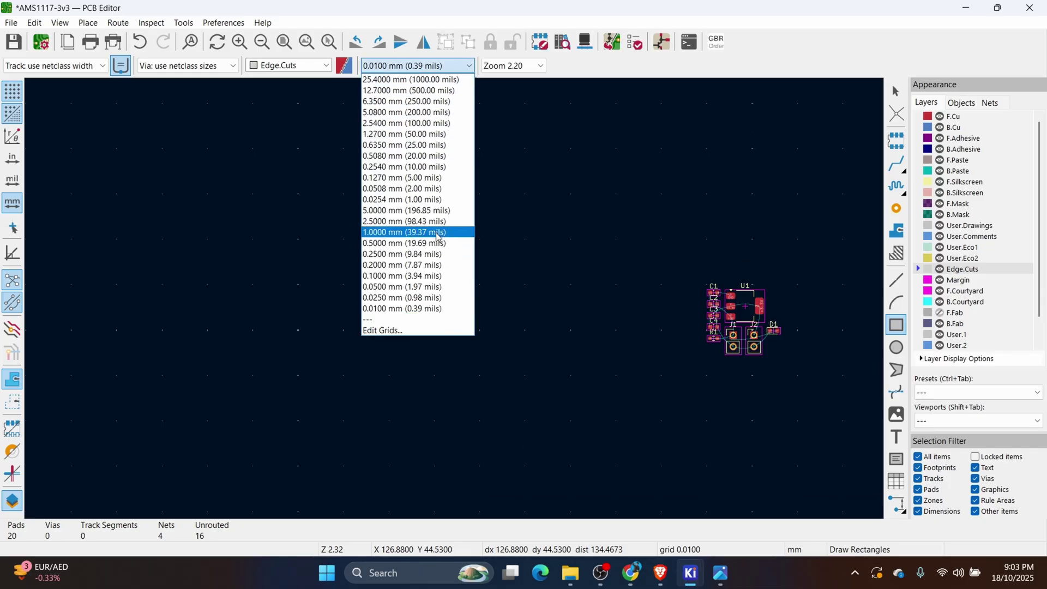
click(438, 238)
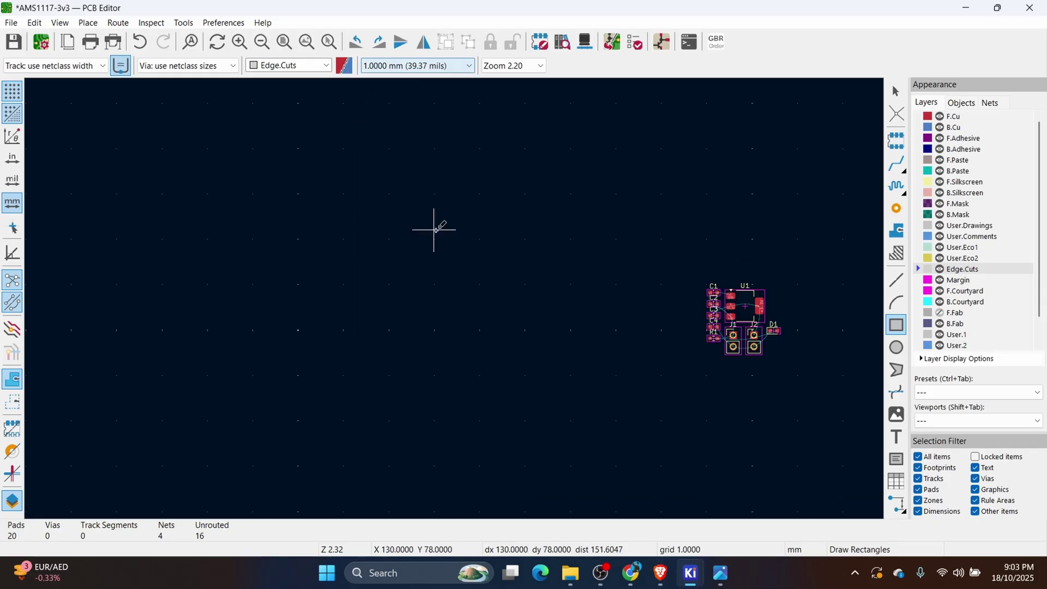
click(399, 280)
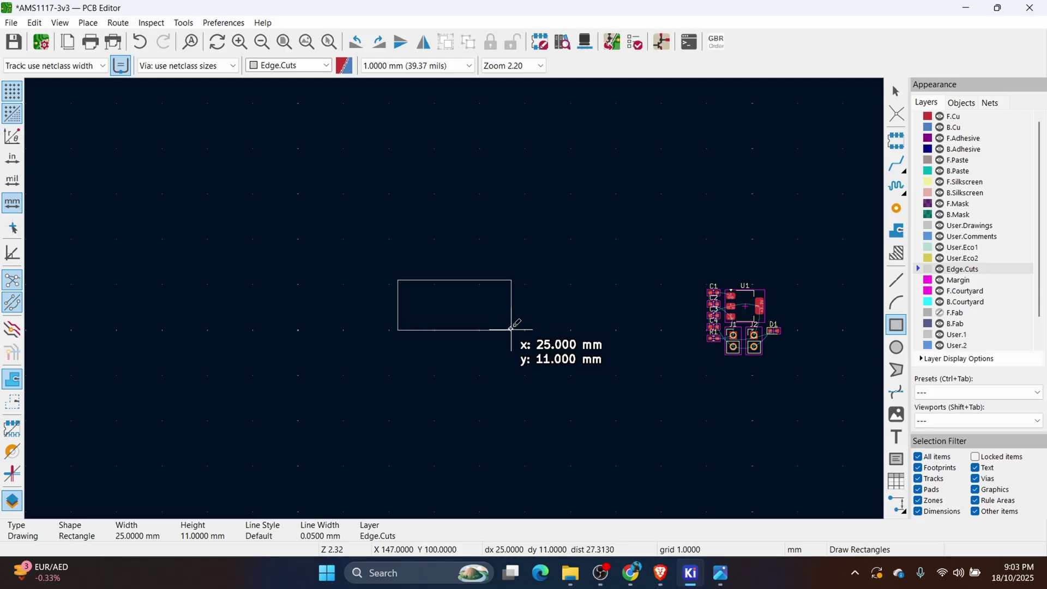
click(511, 328)
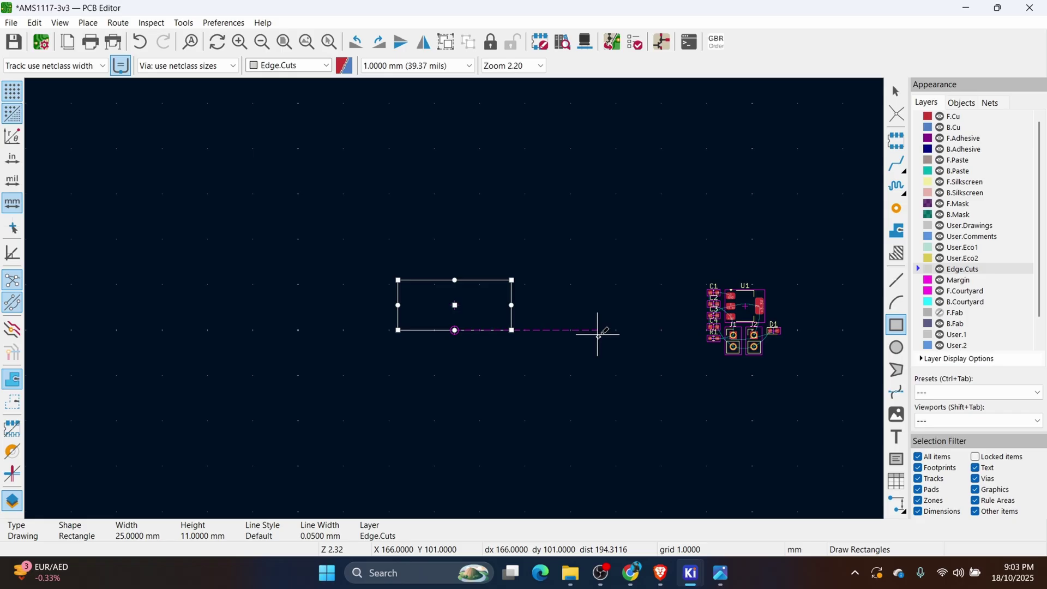
- Move all the footprints together to just beyond the right edge of the board outline
scroll(576, 375, up, 3)
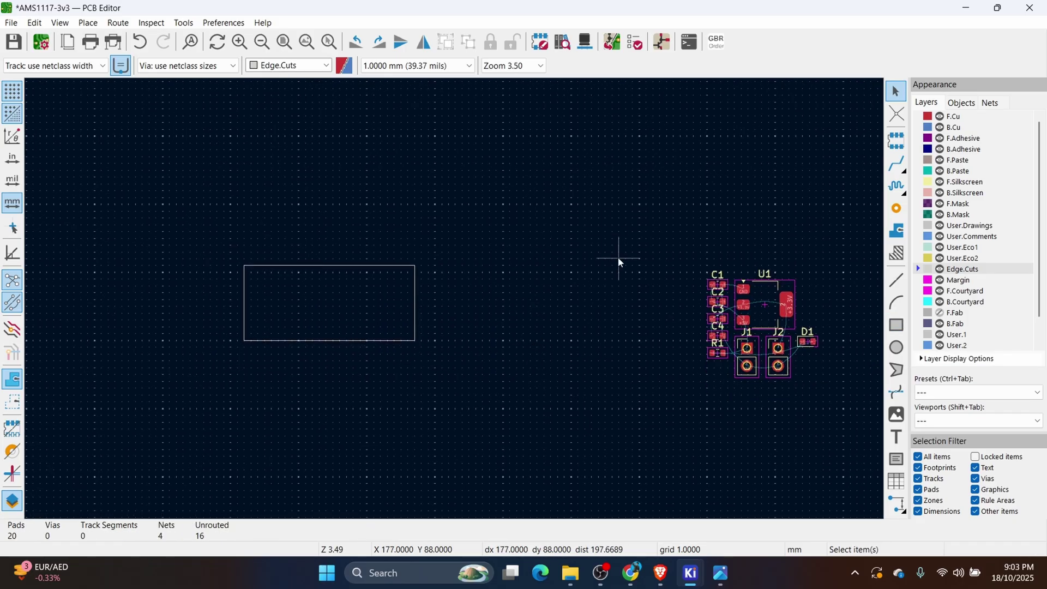
drag(619, 245, 872, 451)
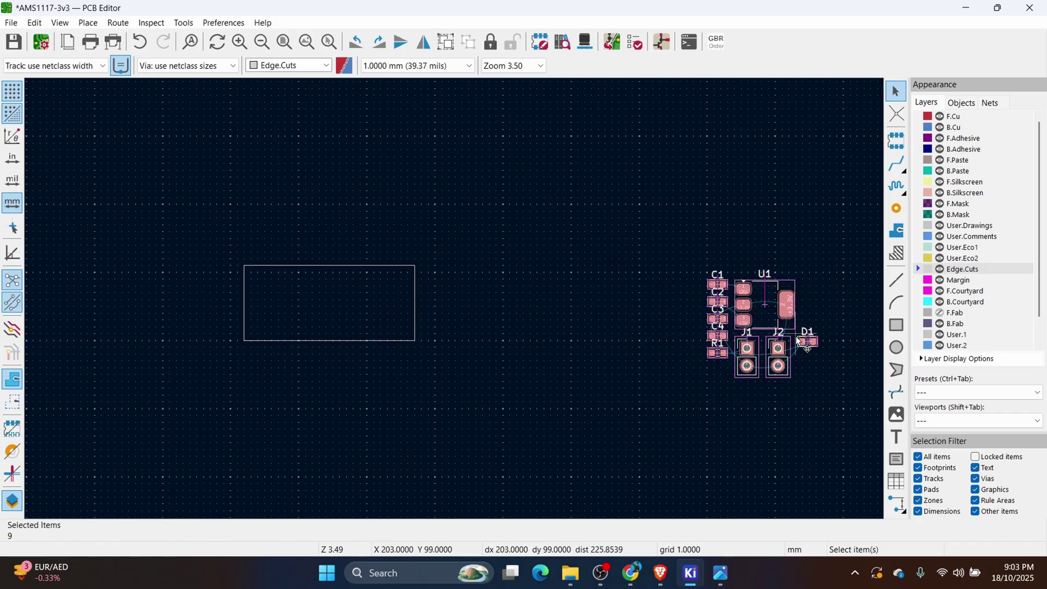
key(m)
click(557, 320)
scroll(456, 300, up, 3)
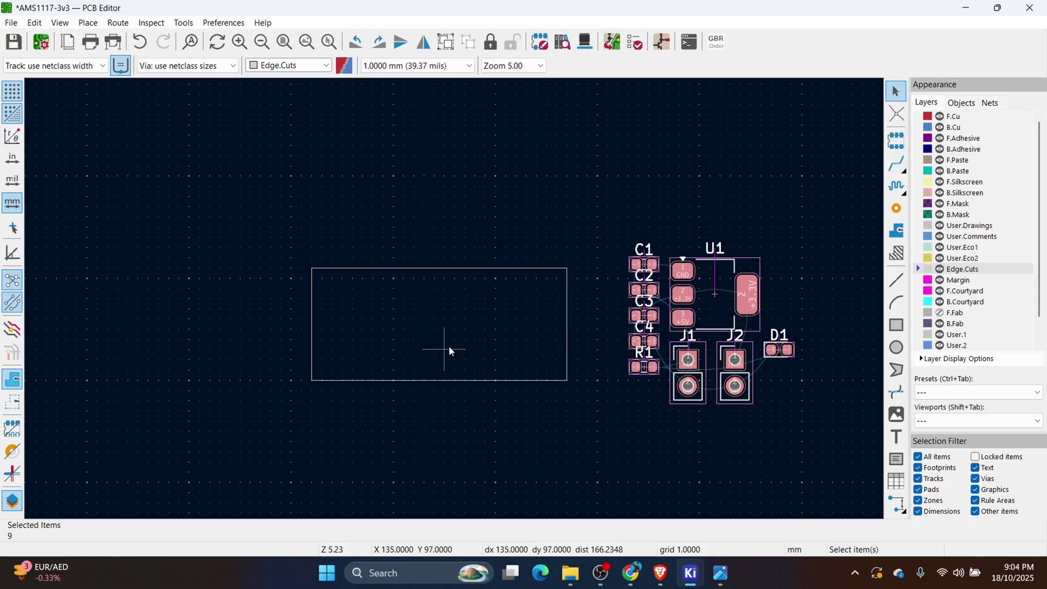
- Set the grid to 0.0250 mm, rotate regulator U1 by 90 degrees and place it near the middle of the board outline
click(715, 276)
key(m)
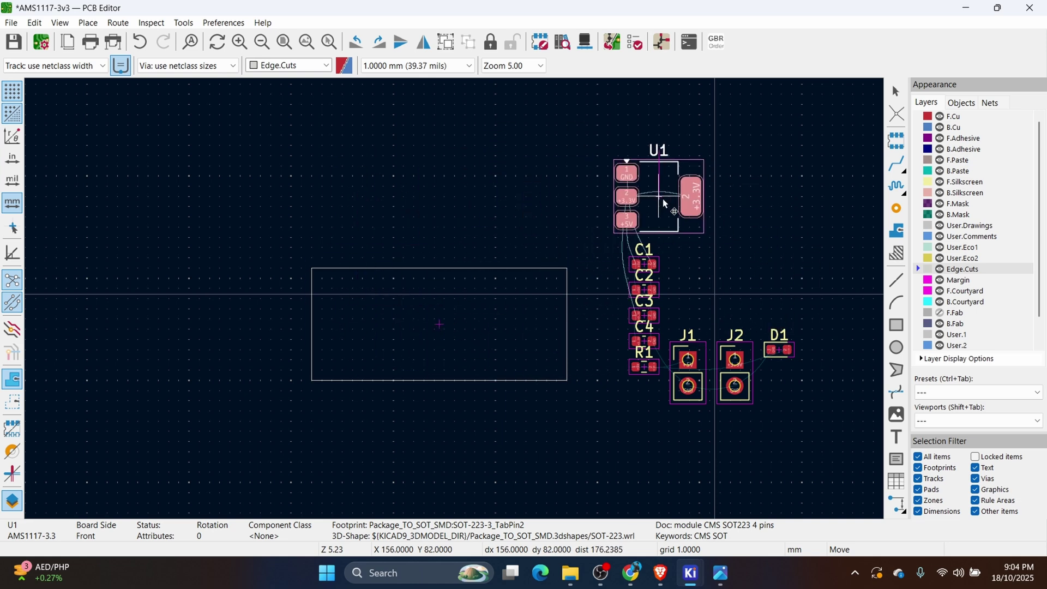
click(724, 262)
click(445, 66)
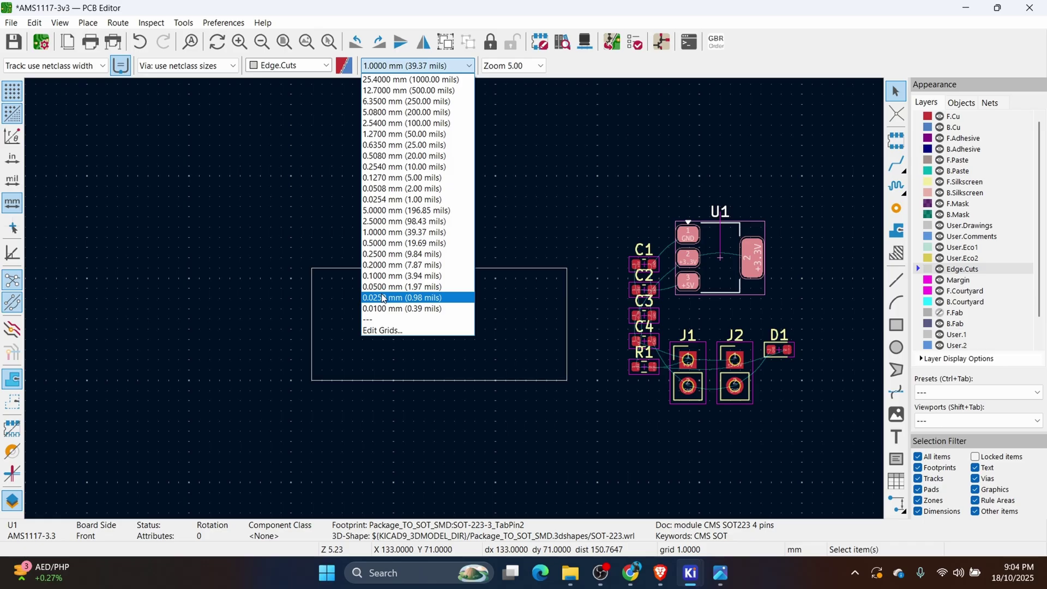
click(384, 299)
key(m)
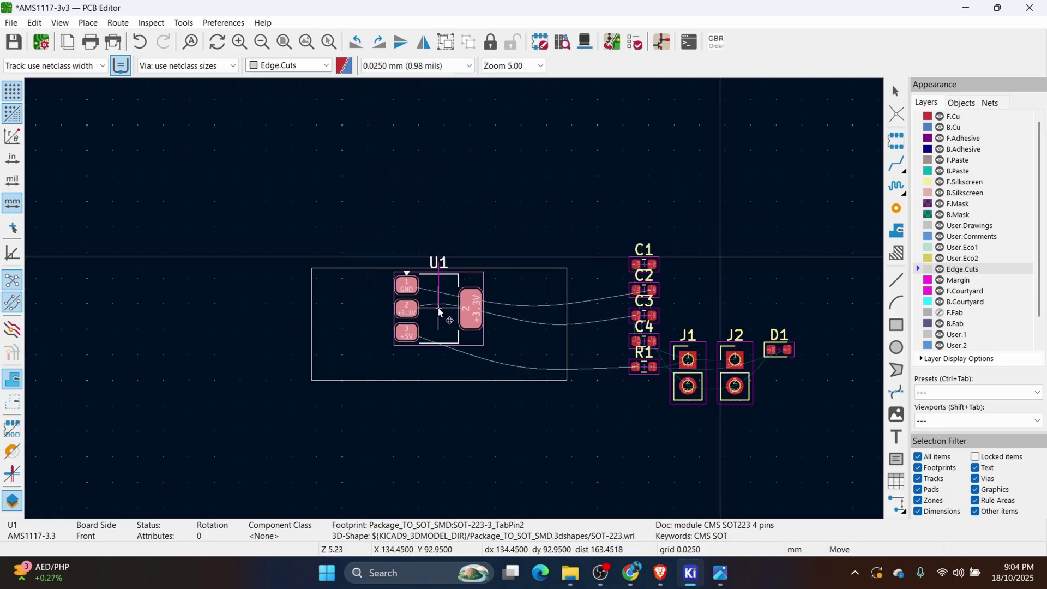
key(r)
click(444, 304)
scroll(453, 302, up, 5)
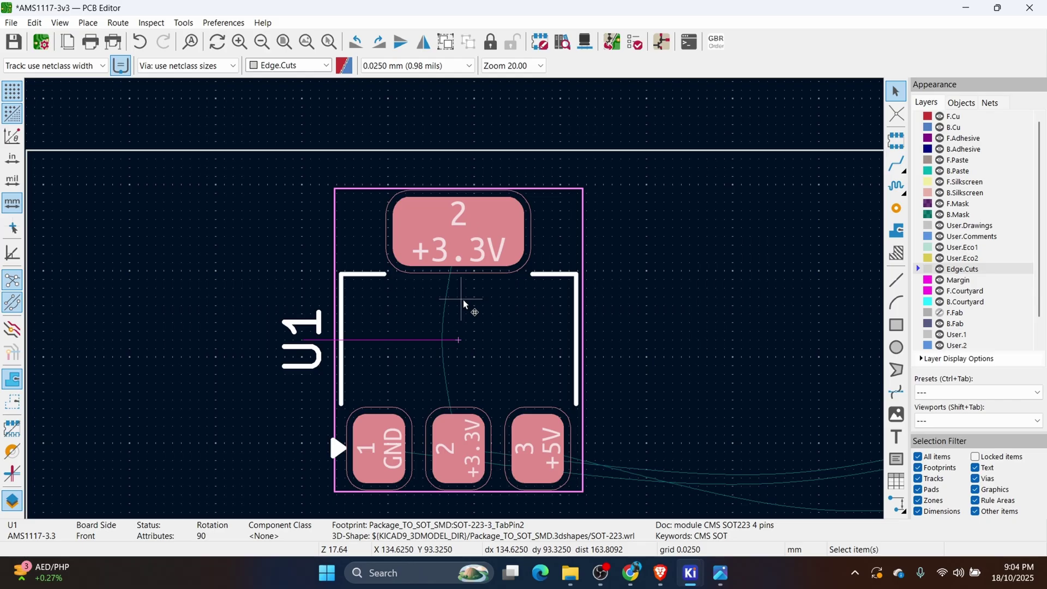
scroll(463, 300, down, 6)
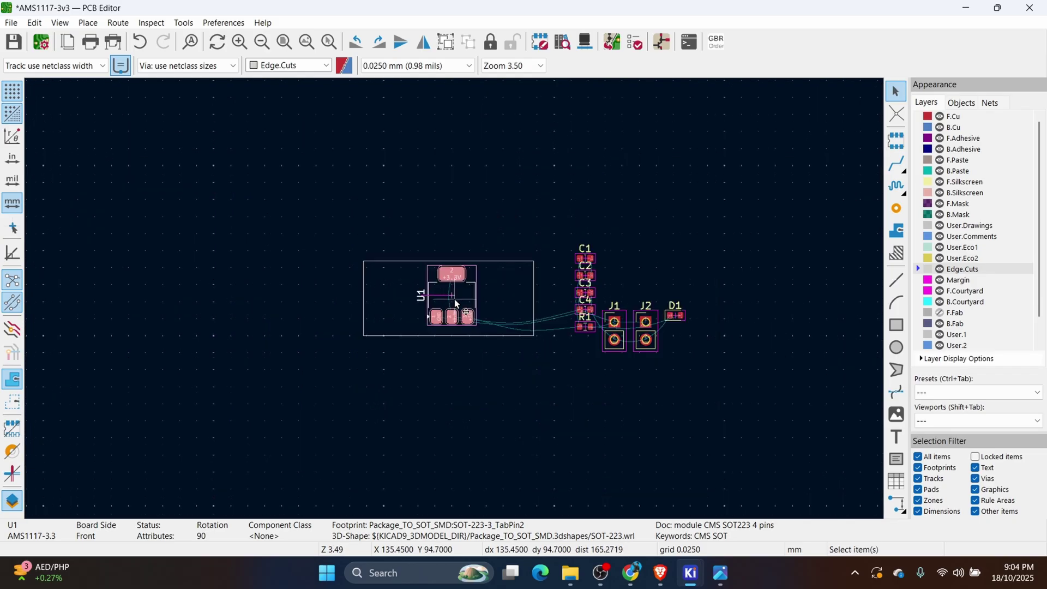
click(587, 349)
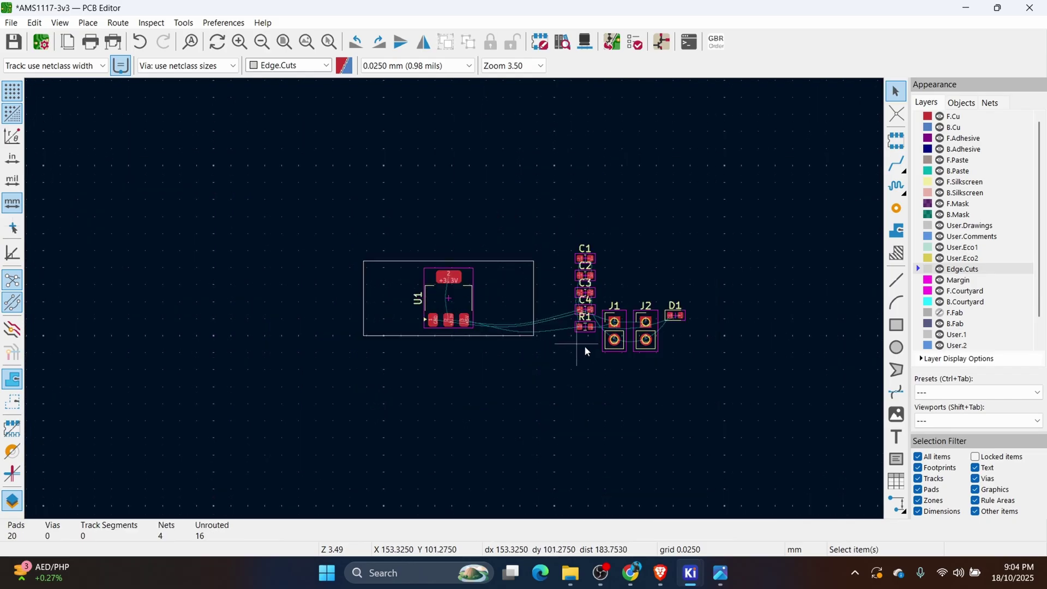
- Rotate headers J1 and J2 by 180 degrees and place J2 at the board's left edge and J1 at its right edge
scroll(623, 327, up, 3)
scroll(444, 269, up, 3)
scroll(445, 269, down, 3)
key(m)
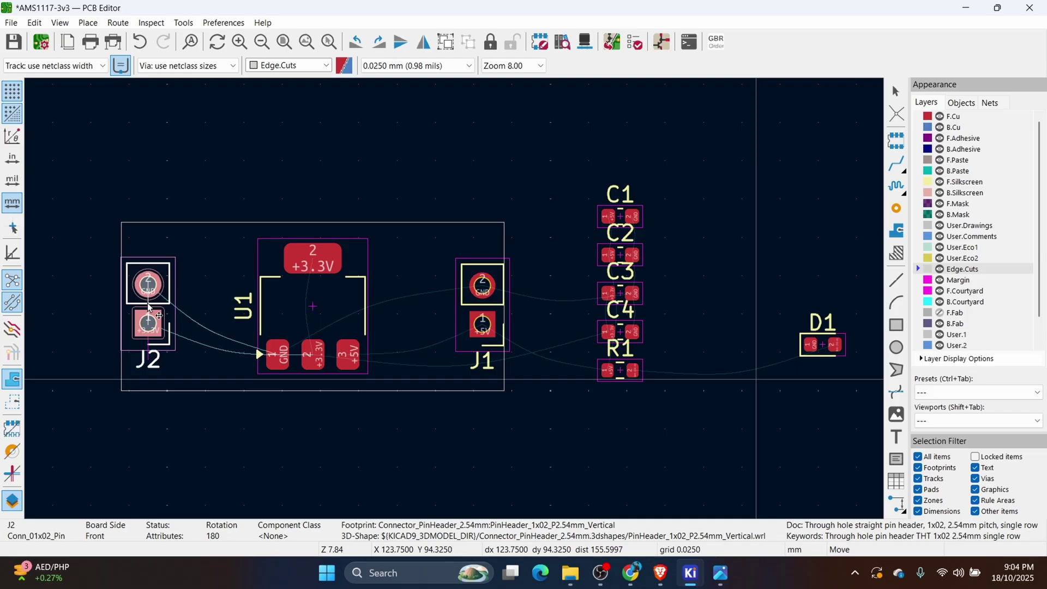
click(144, 309)
- Place D1 and R1 upright between U1 and J1, with D1 above R1 and their shared-net pads facing each other
scroll(145, 310, up, 3)
scroll(409, 297, down, 3)
drag(753, 309, 350, 234)
key(r)
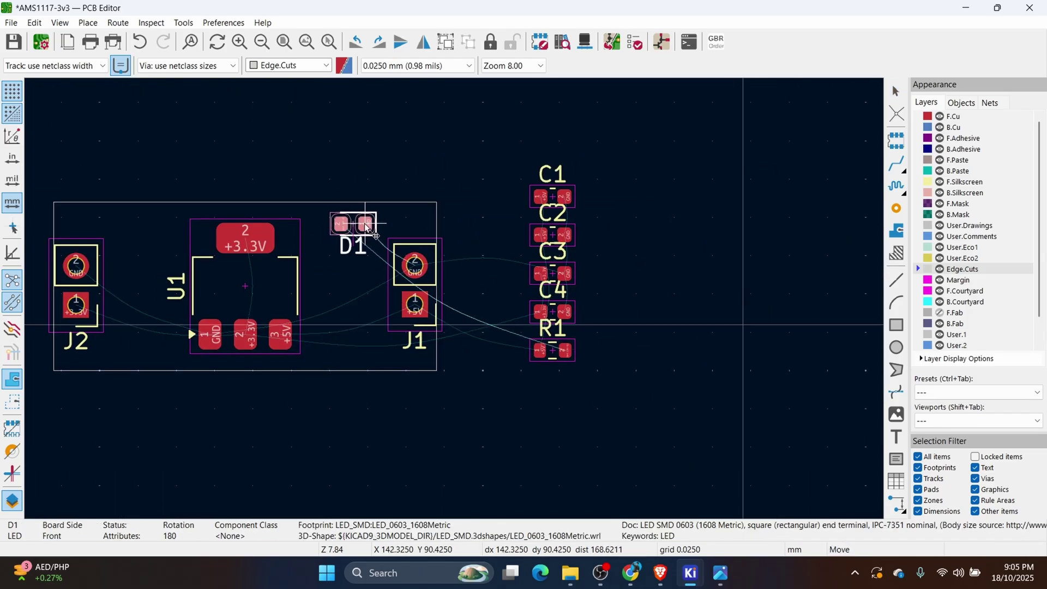
scroll(431, 248, up, 4)
click(431, 248)
scroll(431, 248, down, 3)
scroll(445, 349, up, 3)
drag(445, 355, 458, 324)
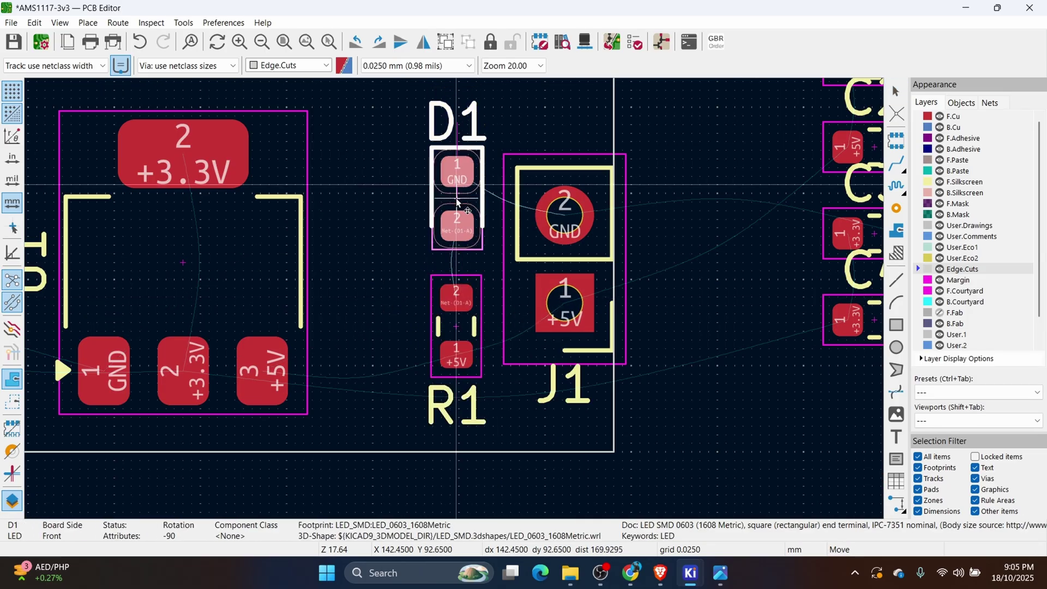
click(458, 324)
- Place input capacitors C1 and C2 upright side by side between U1 and D1, with their GND pads on top
scroll(458, 324, down, 3)
drag(748, 212, 338, 305)
scroll(338, 306, up, 3)
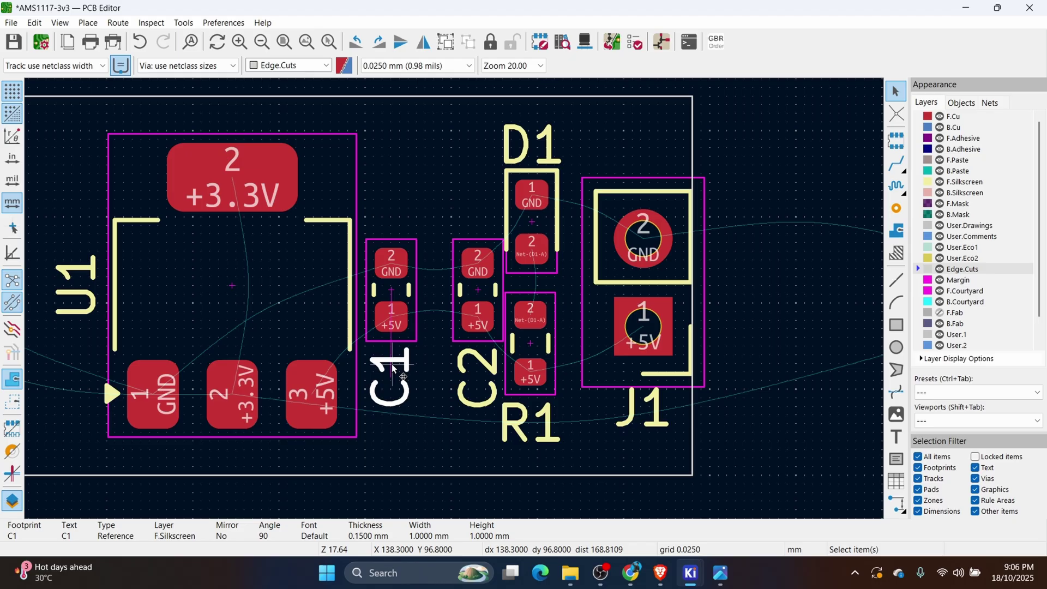
- Turn output capacitors C3 and C4 upright and move them together into the gap between J2 and U1
scroll(514, 312, down, 3)
drag(633, 248, 696, 336)
right_click(669, 298)
click(709, 37)
key(r)
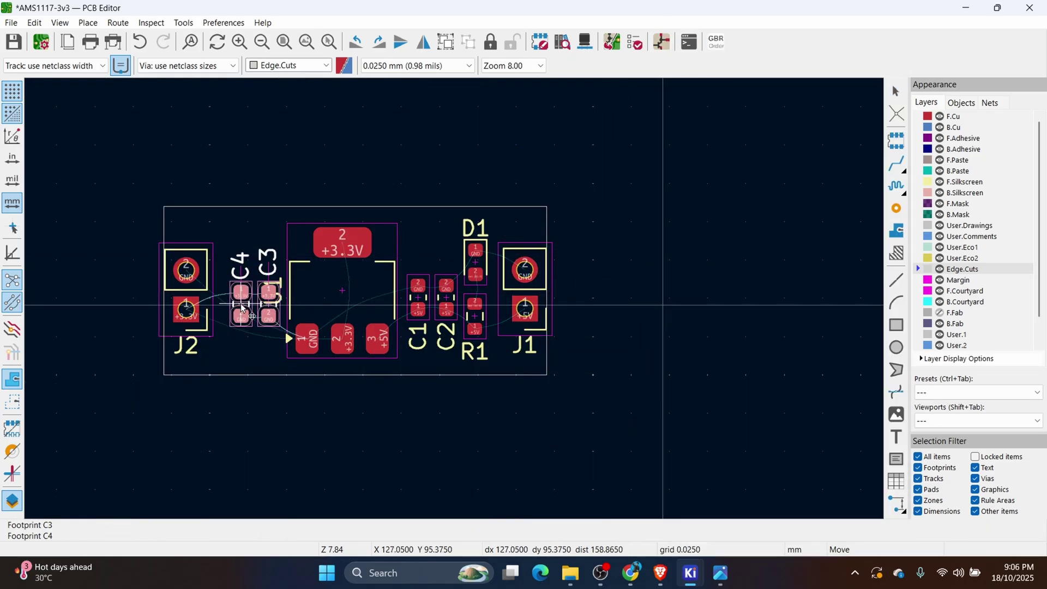
click(267, 308)
- Rotate the C3 and C4 pair by 180 degrees and reposition it between J2 and U1 with C3 nearest J2
scroll(267, 307, up, 4)
drag(349, 251, 480, 371)
key(r)
key(r)
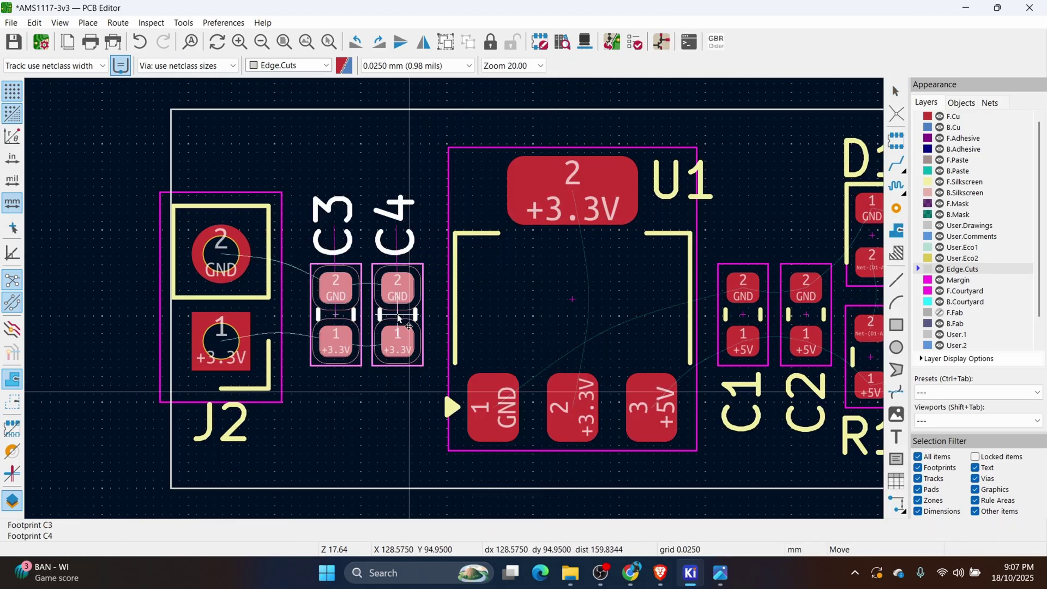
key(m)
click(403, 312)
scroll(403, 312, down, 2)
- Line up capacitors C1, C2, C3 and C4 in one row level with U1's centre
click(489, 366)
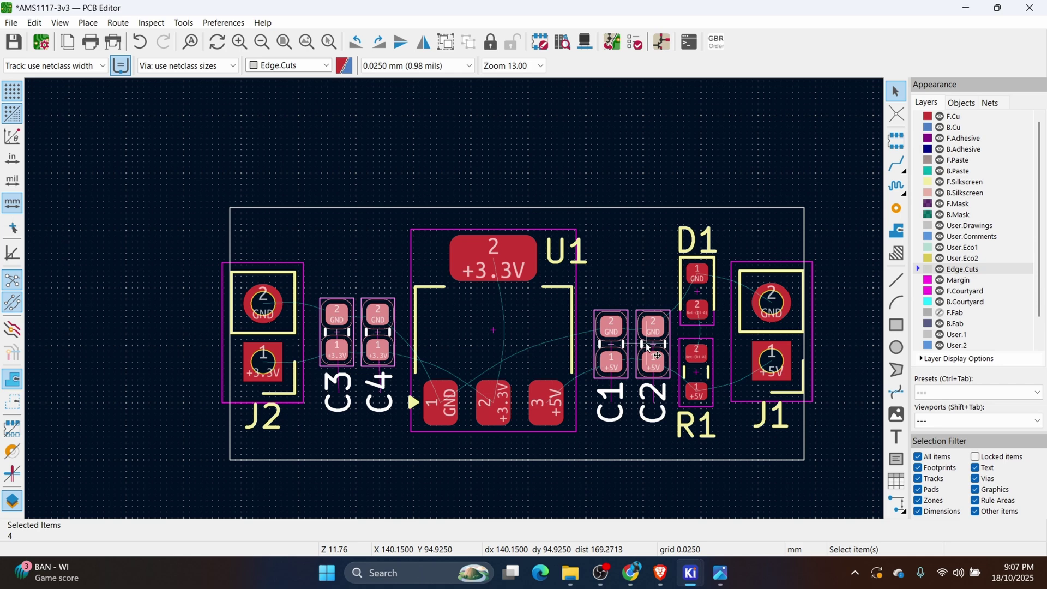
click(610, 329)
middle_drag(309, 278, 351, 311)
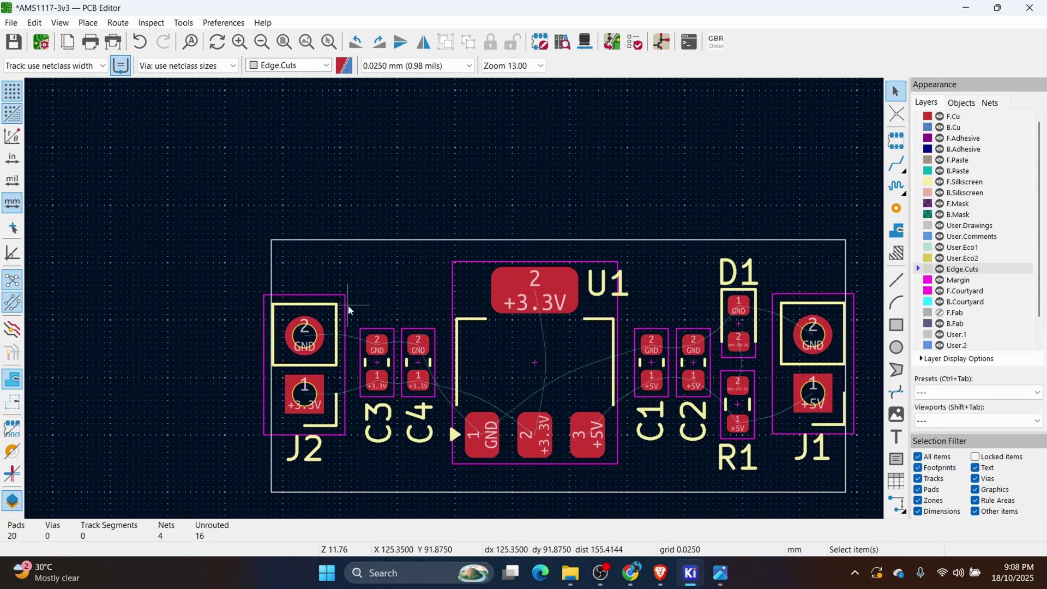
scroll(616, 383, down, 1)
scroll(616, 383, right, 1)
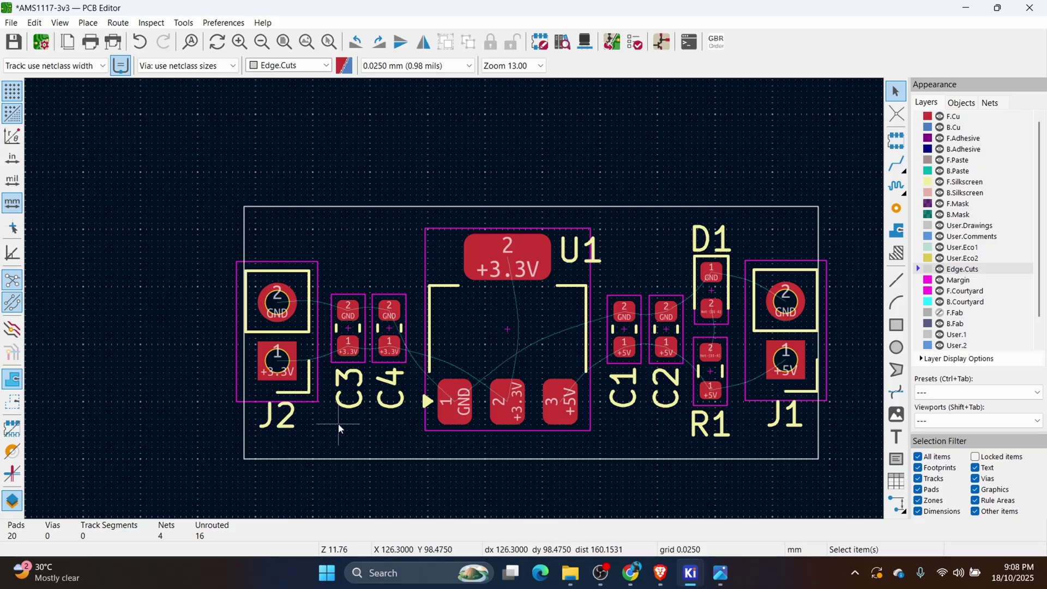
- Hide the silkscreen reference designators of headers J2 and J1
click(307, 394)
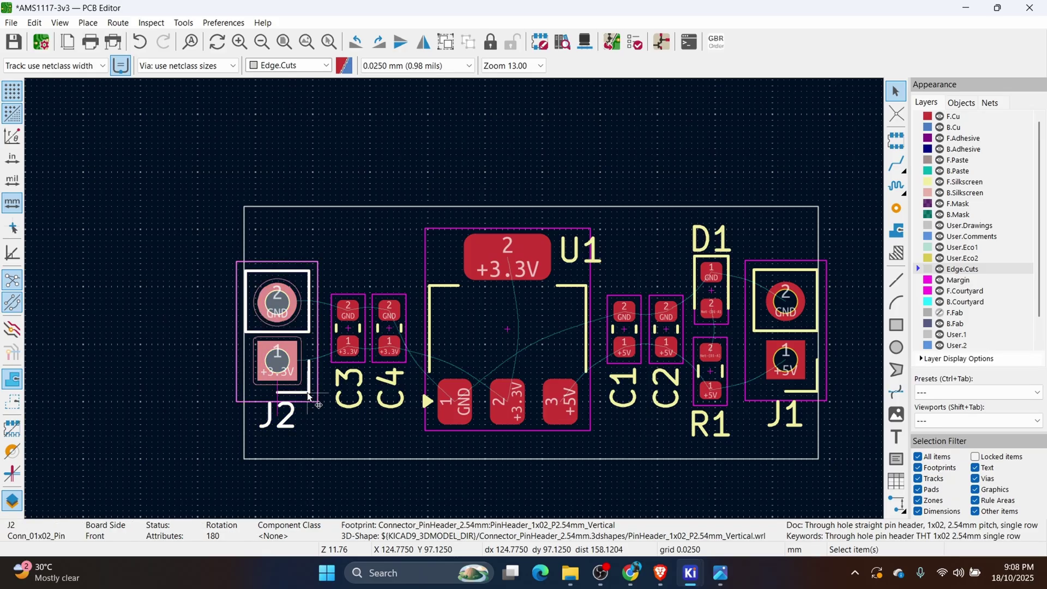
double_click(309, 401)
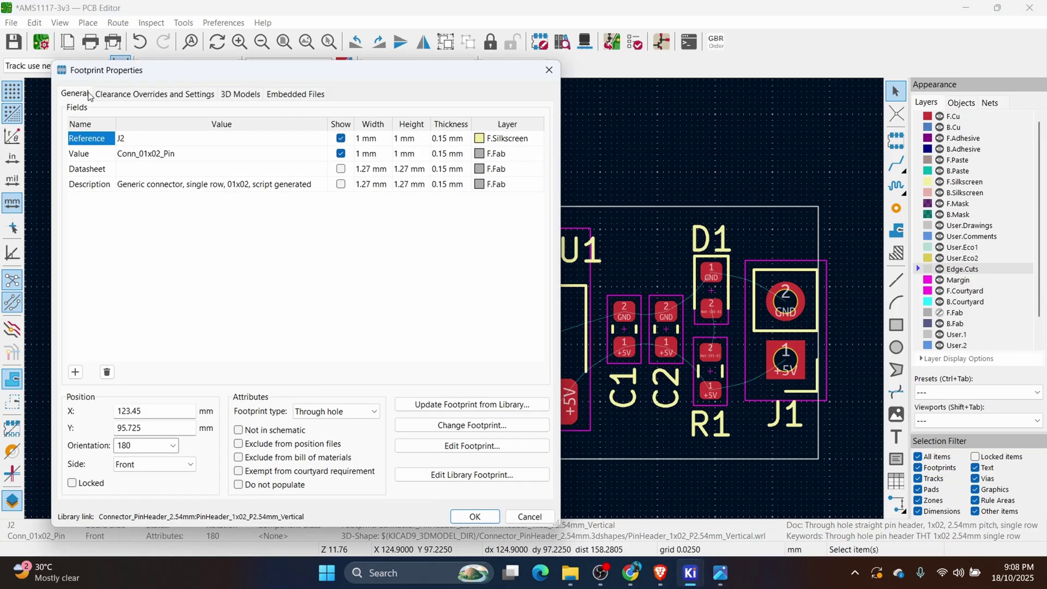
click(340, 139)
click(480, 517)
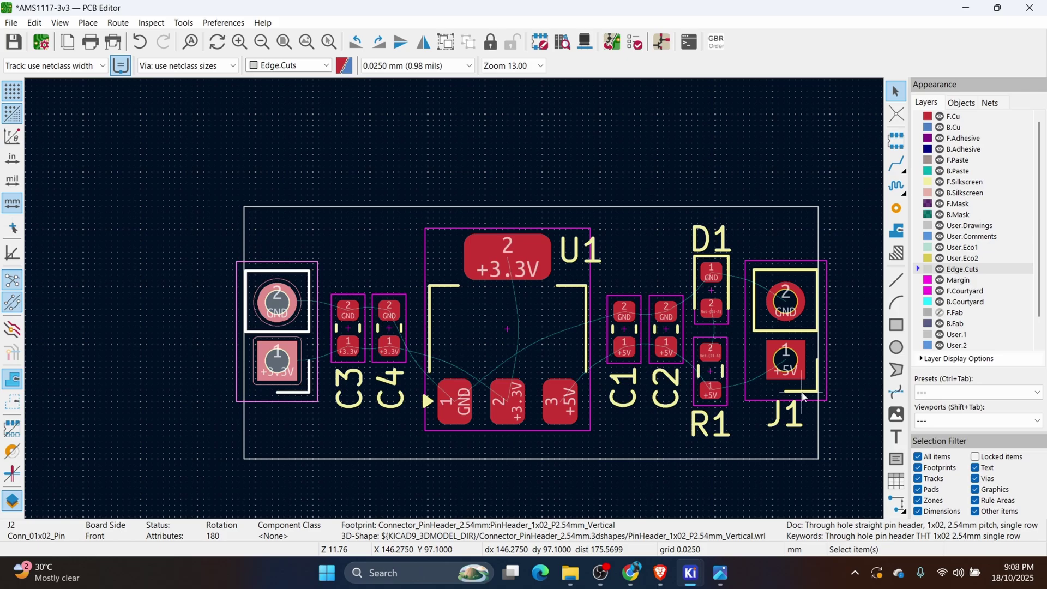
double_click(794, 389)
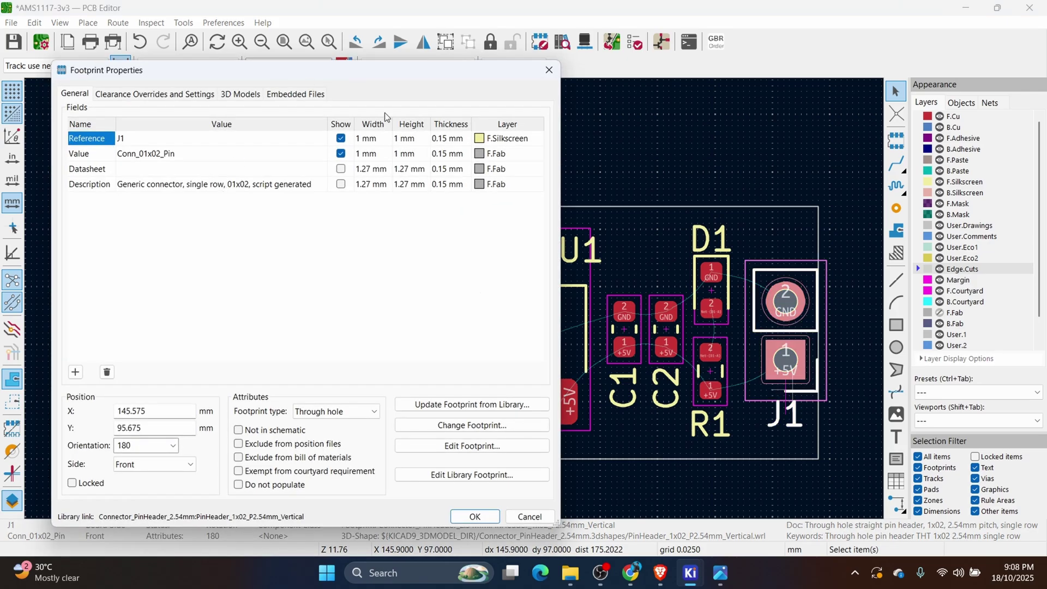
click(340, 139)
click(475, 517)
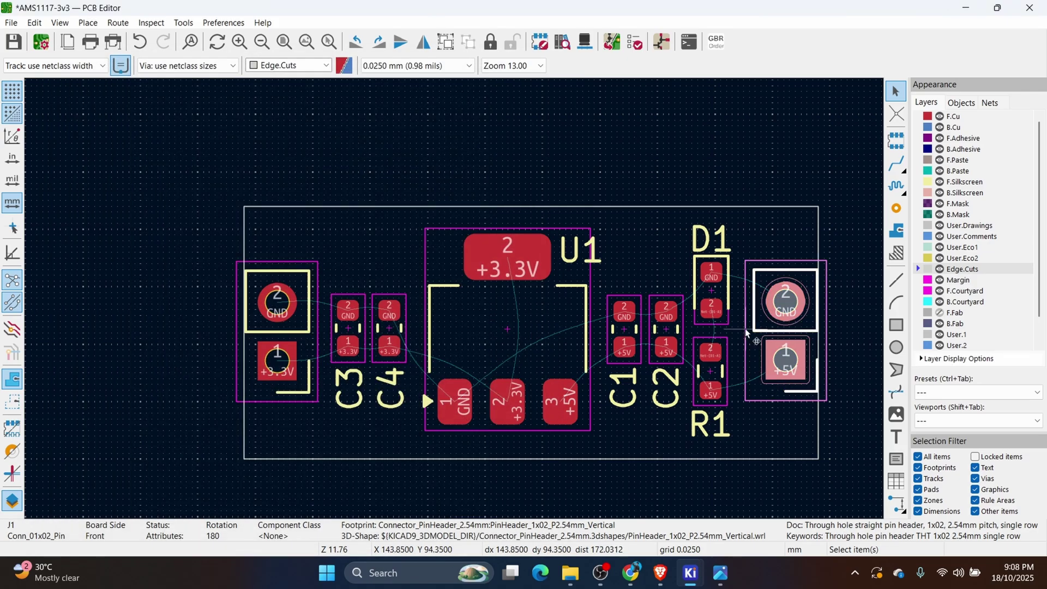
click(588, 170)
- Make F.Cu the active layer and add 0.5 mm and 1 mm to the board's pre-defined track widths
middle_drag(509, 242, 483, 233)
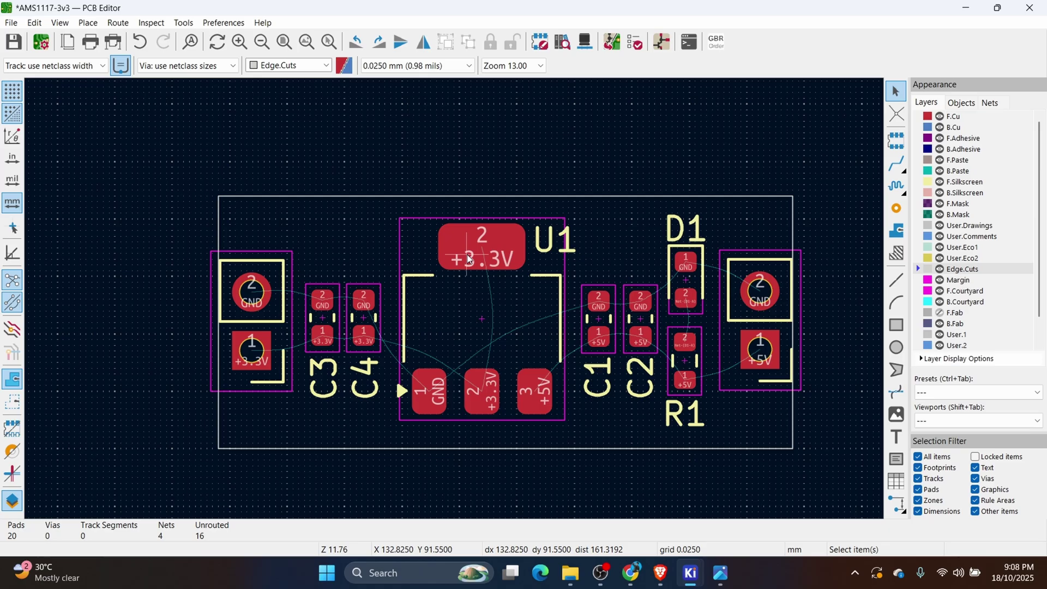
scroll(452, 372, left, 2)
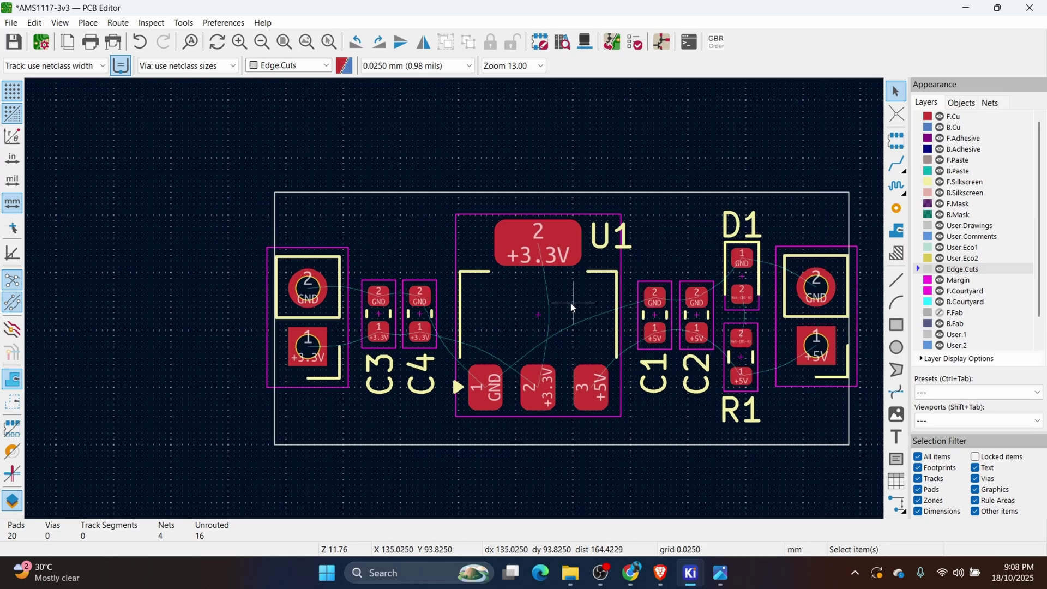
scroll(491, 339, right, 2)
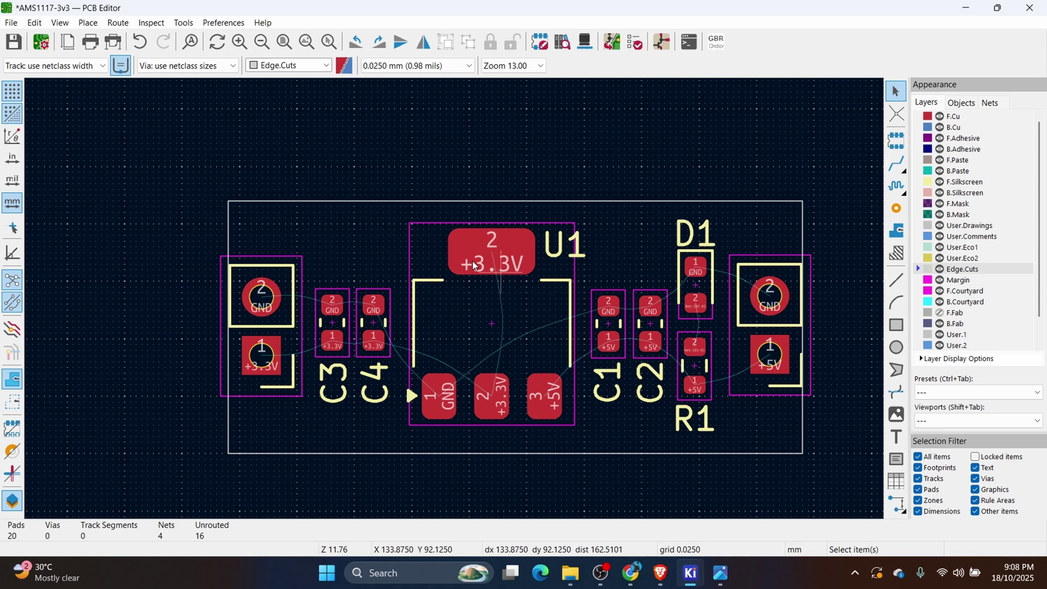
click(921, 119)
click(68, 66)
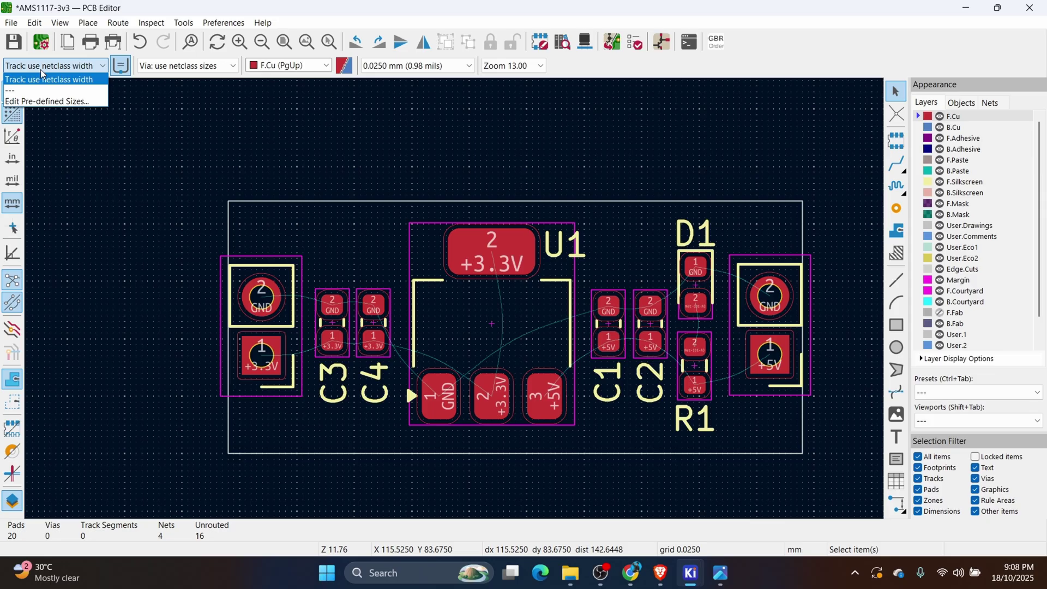
click(54, 102)
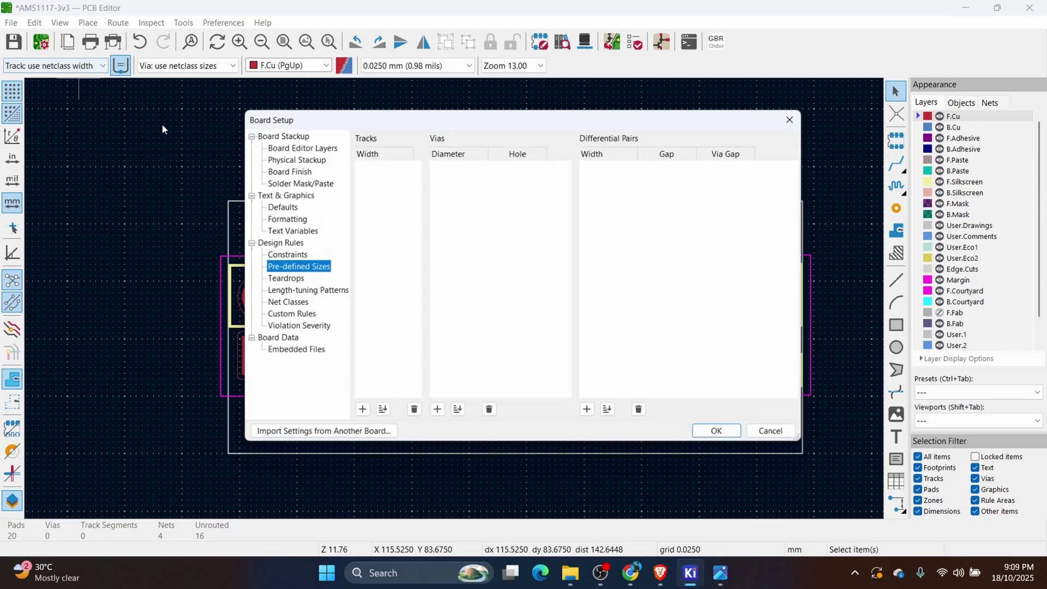
click(362, 411)
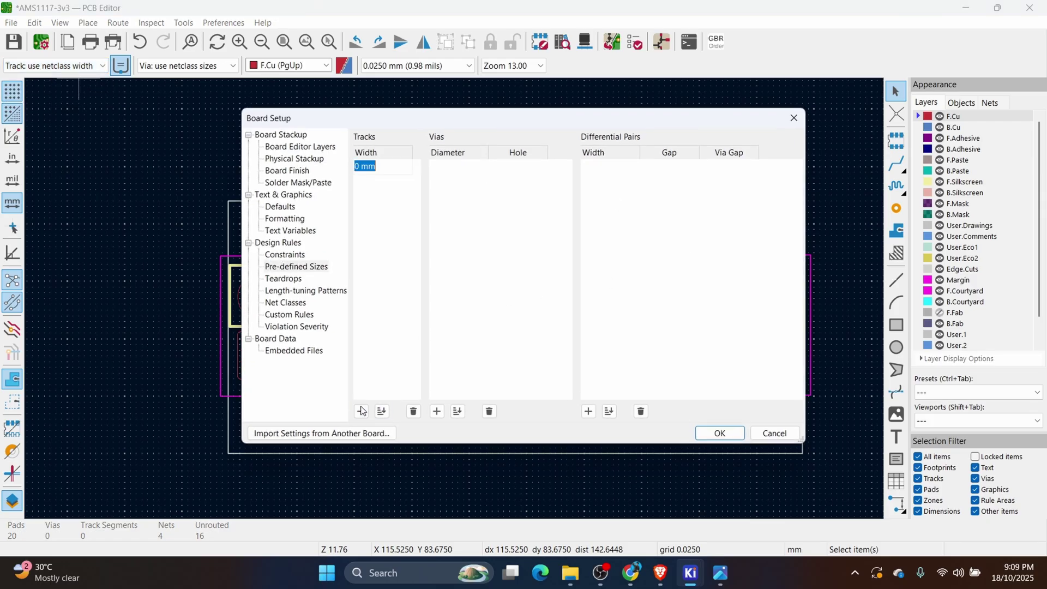
key(BackSpace)
click(362, 411)
text(1)
click(720, 433)
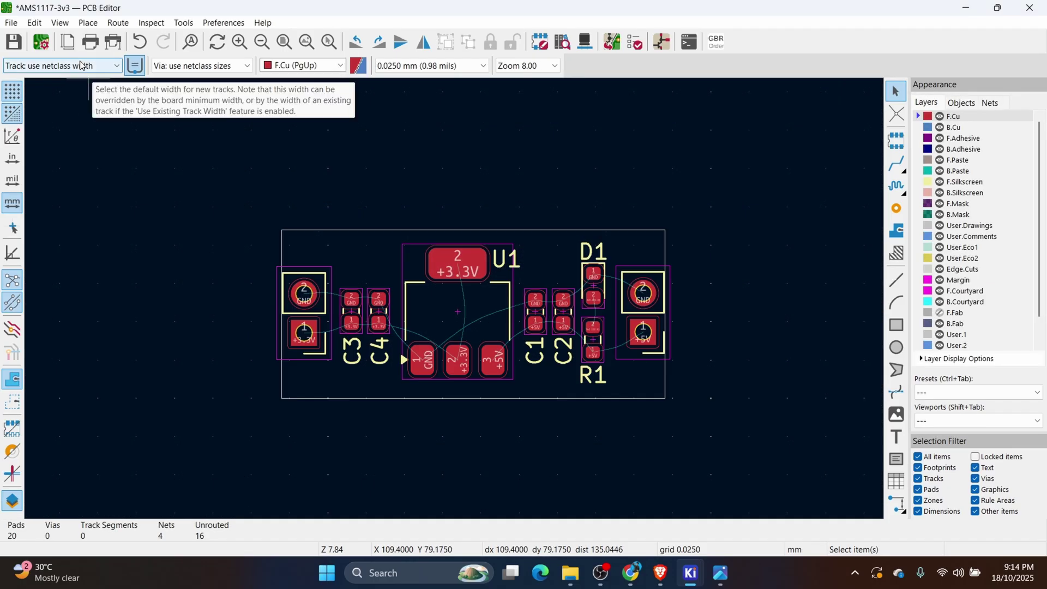
- Route the +5V net from J1 to U1 and the +3.3V net from U1 to J2 on F.Cu with 1.000 mm tracks
click(82, 65)
click(38, 100)
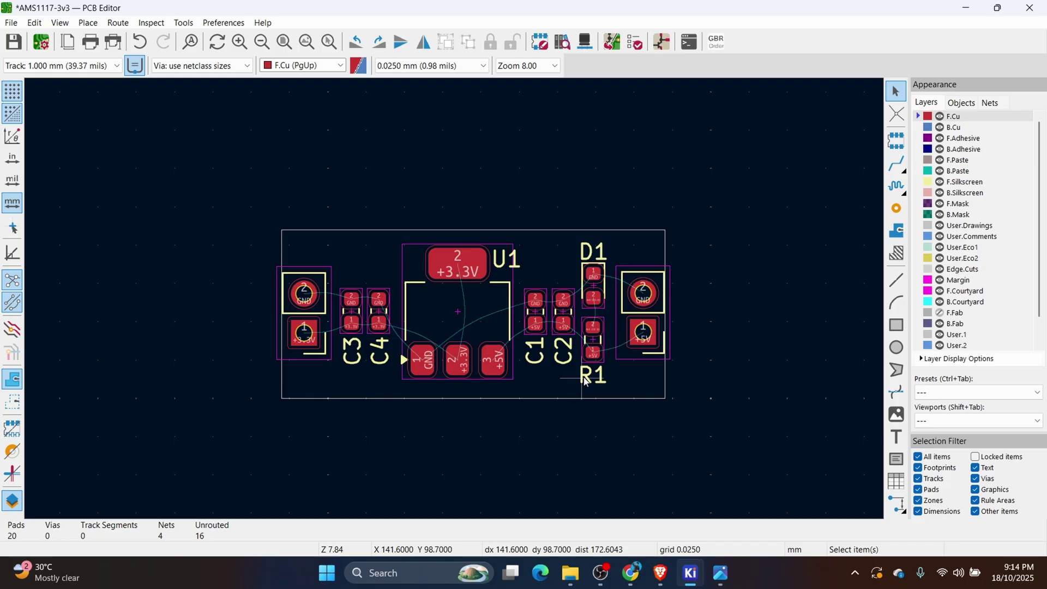
scroll(586, 381, up, 2)
middle_drag(414, 324, 578, 406)
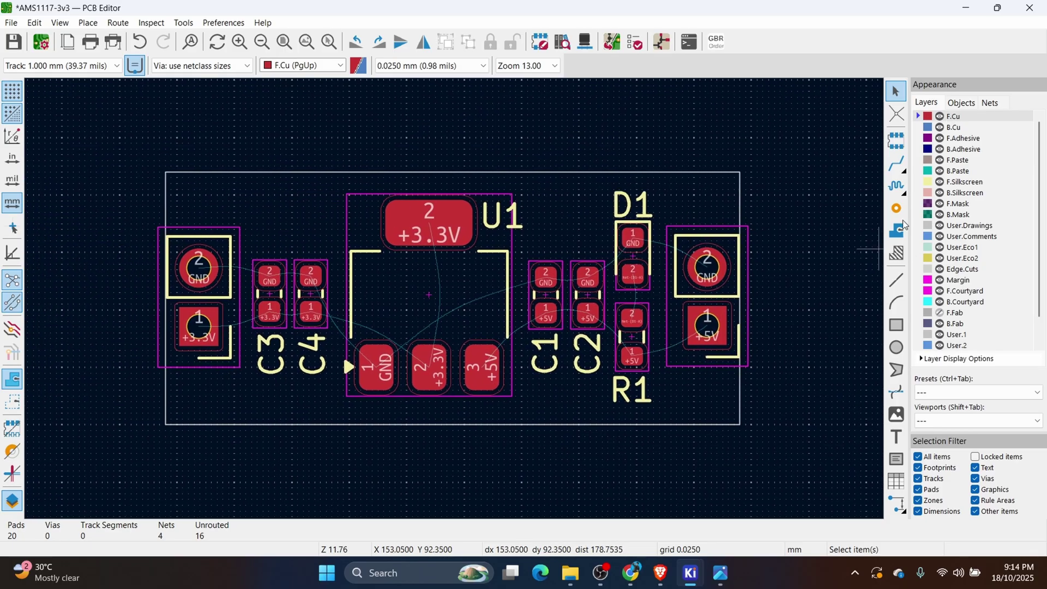
click(897, 165)
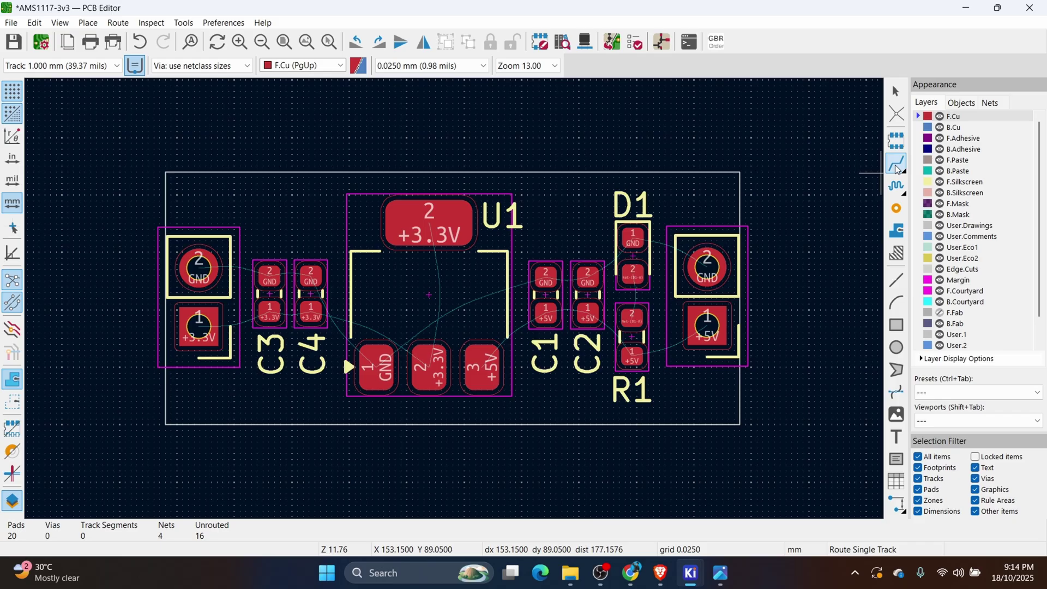
click(489, 367)
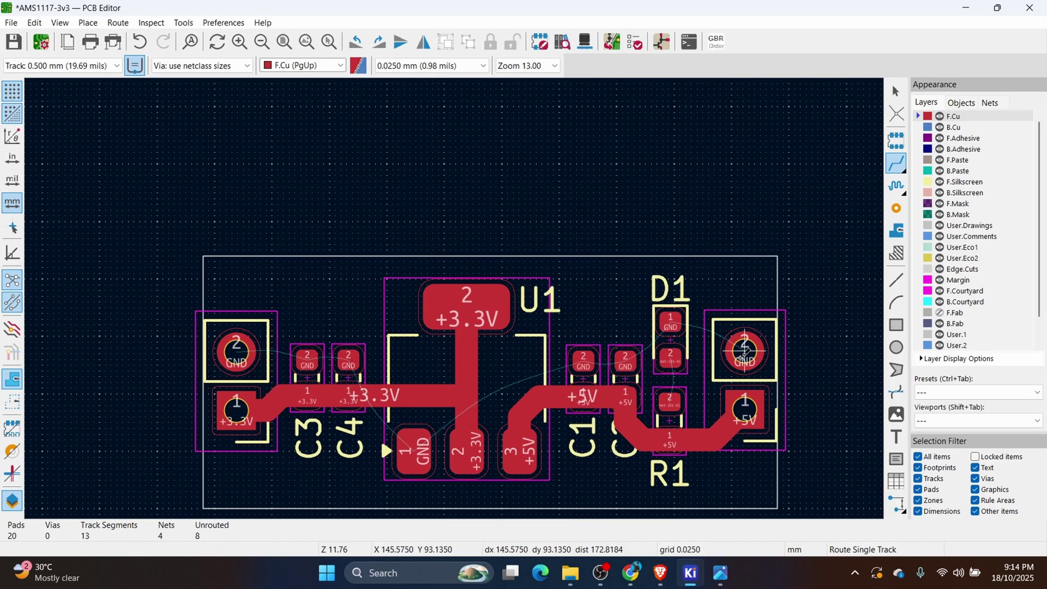
- Connect pad 2 of D1 to pad 2 of R1 with a 0.500 mm track and delete the unwanted track segment
scroll(398, 379, down, 1)
key(Escape)
scroll(358, 395, up, 8)
click(458, 299)
key(Delete)
scroll(463, 329, down, 5)
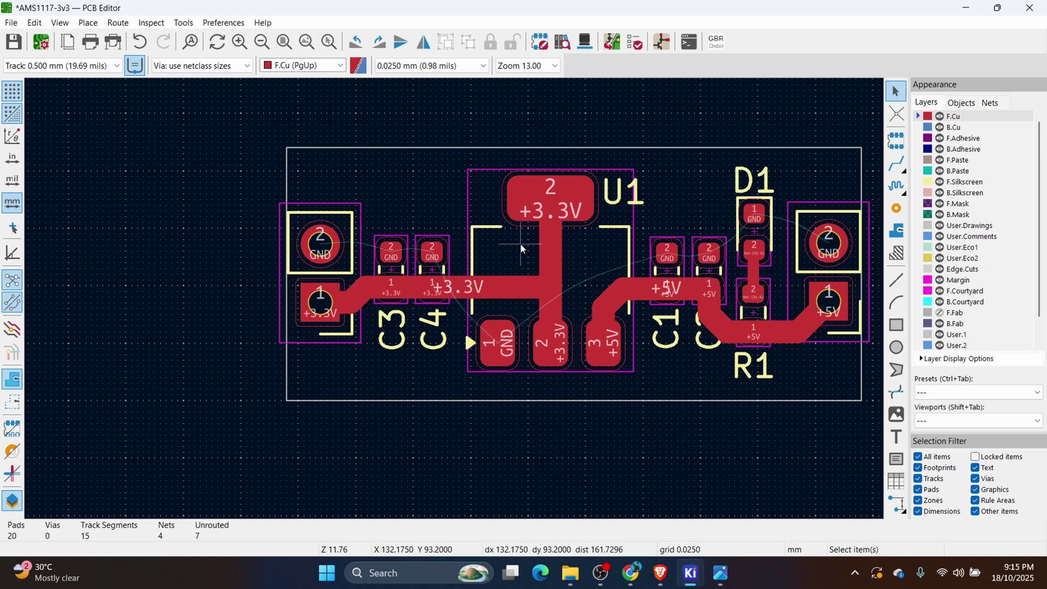
- Route a short 1.000 mm track stub on F.Cu from U1's GND pad toward C4
key(x)
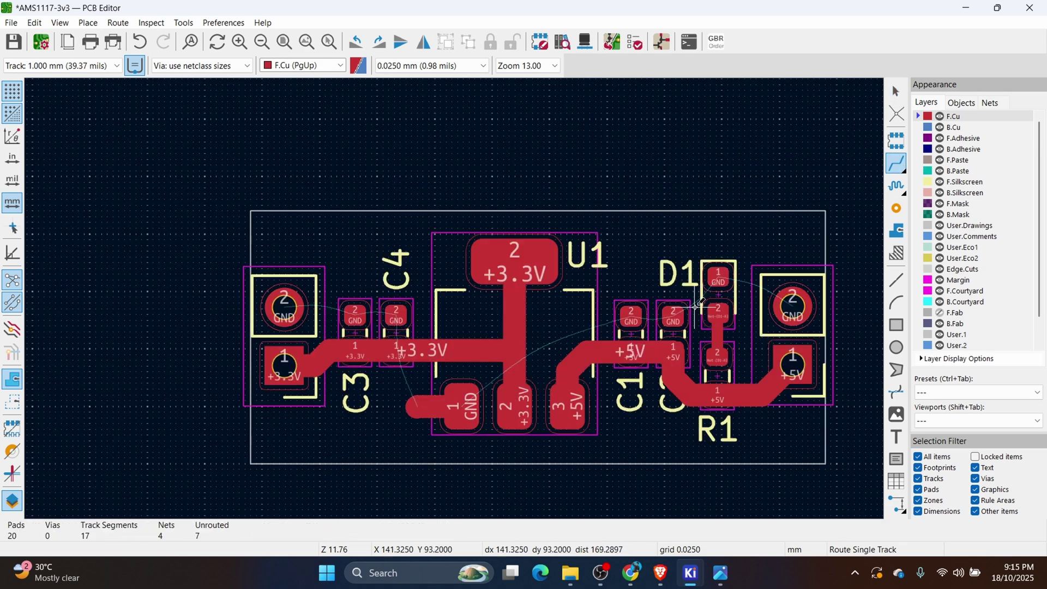
double_click(411, 408)
key(Escape)
- Add a pre-defined via size with a 0.6 mm diameter and a 0.45 mm hole to the board setup
scroll(391, 392, up, 2)
middle_drag(366, 290, 389, 287)
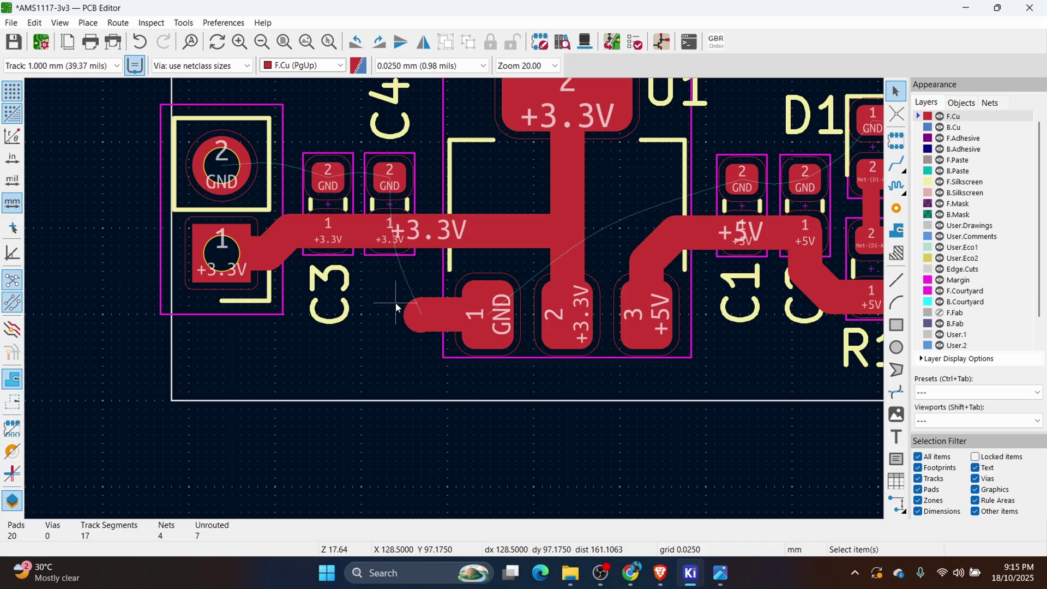
click(225, 68)
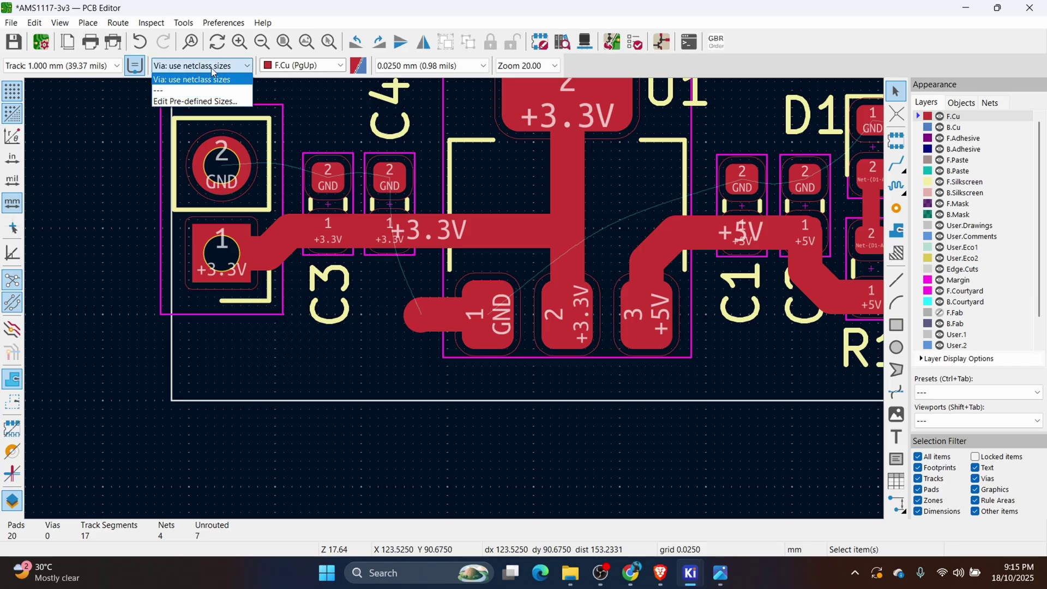
click(195, 102)
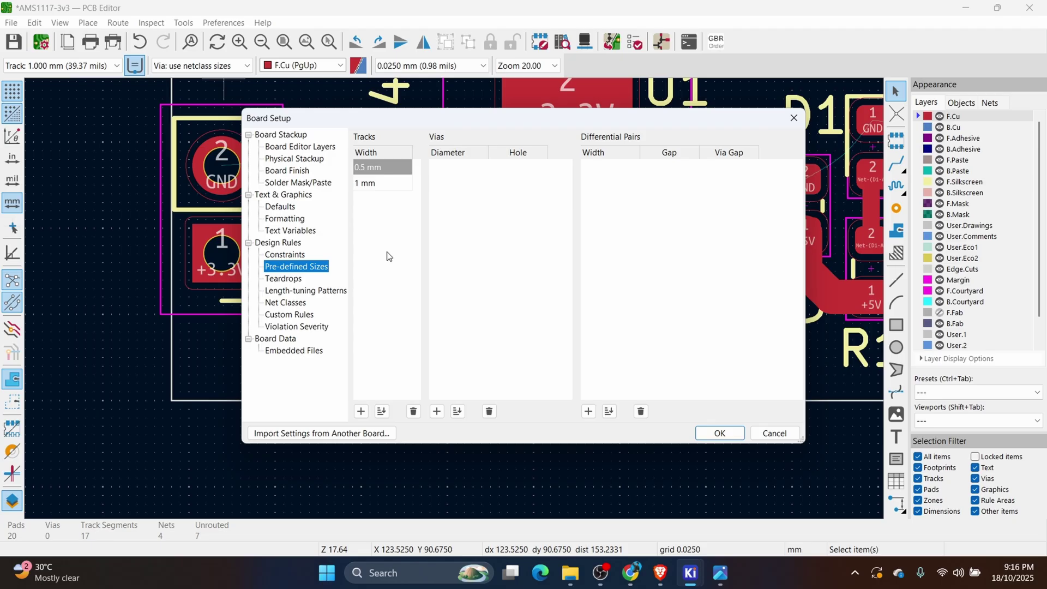
click(438, 411)
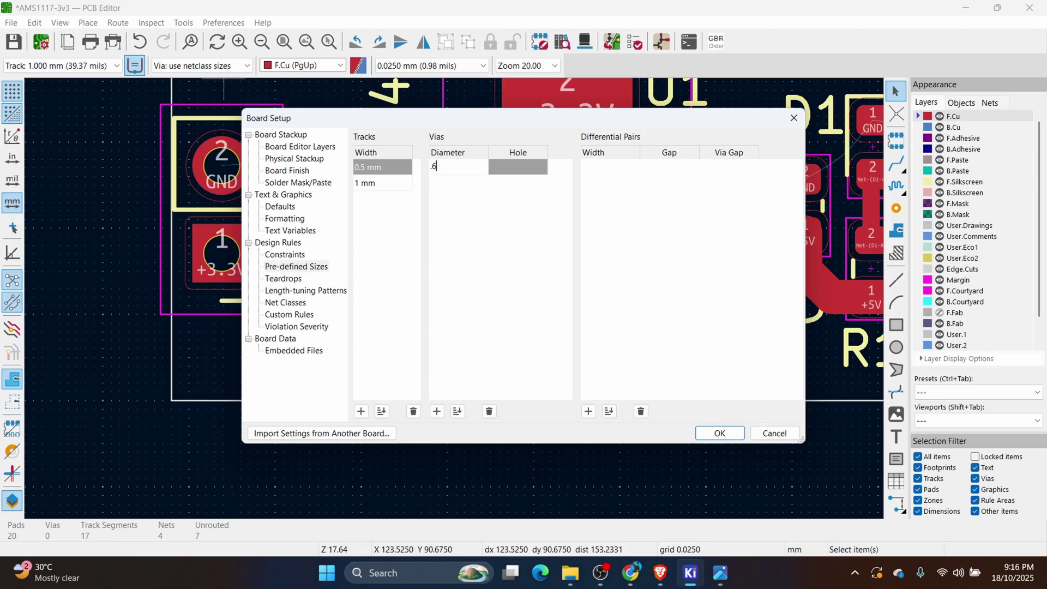
click(527, 172)
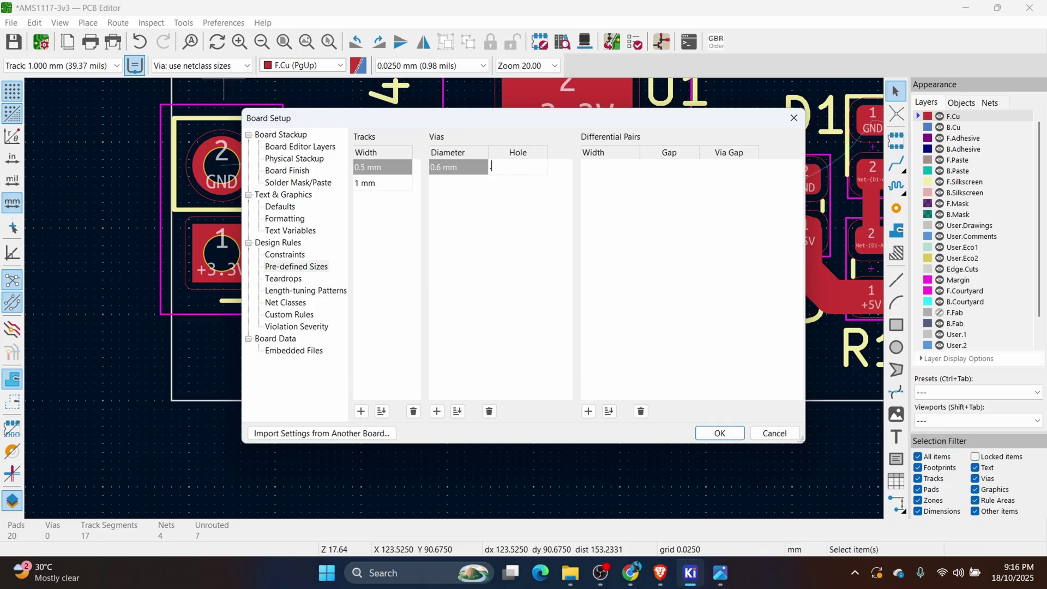
click(720, 433)
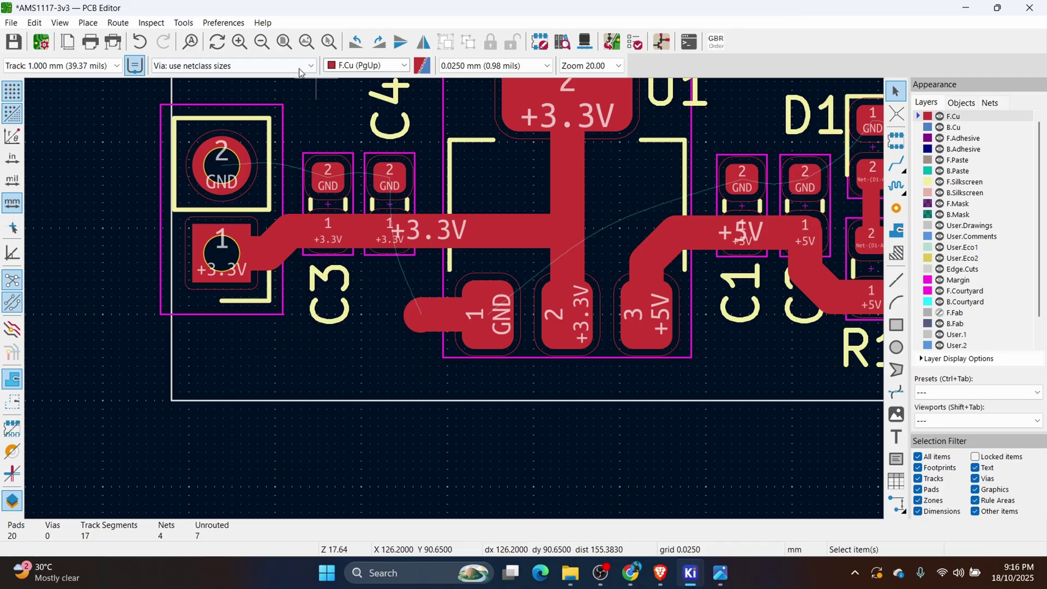
- Select the 0.600 / 0.450 mm via size and place one via at the free end of U1's GND track stub
click(289, 64)
click(240, 91)
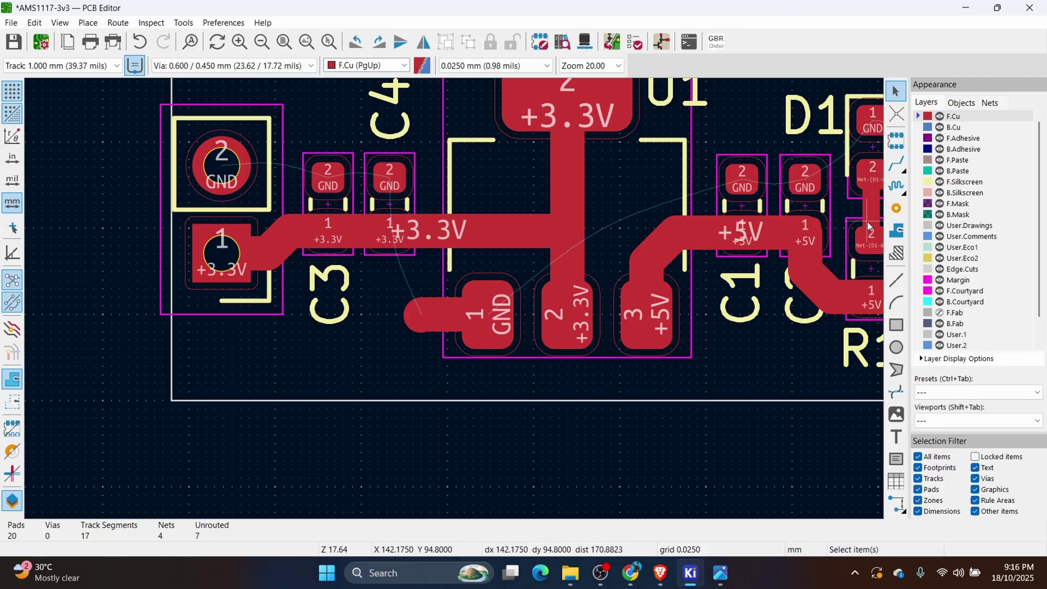
click(896, 208)
click(421, 315)
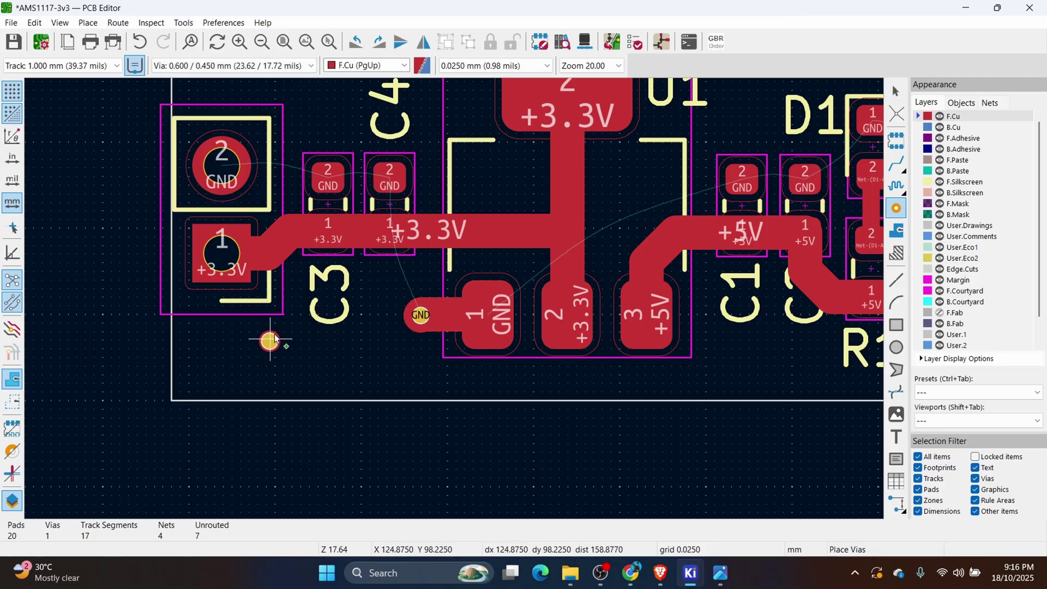
key(Escape)
- Examine the remaining unrouted GND connections between the connectors, capacitors, D1 and U1 across the board
scroll(578, 262, down, 3)
scroll(700, 262, down, 1)
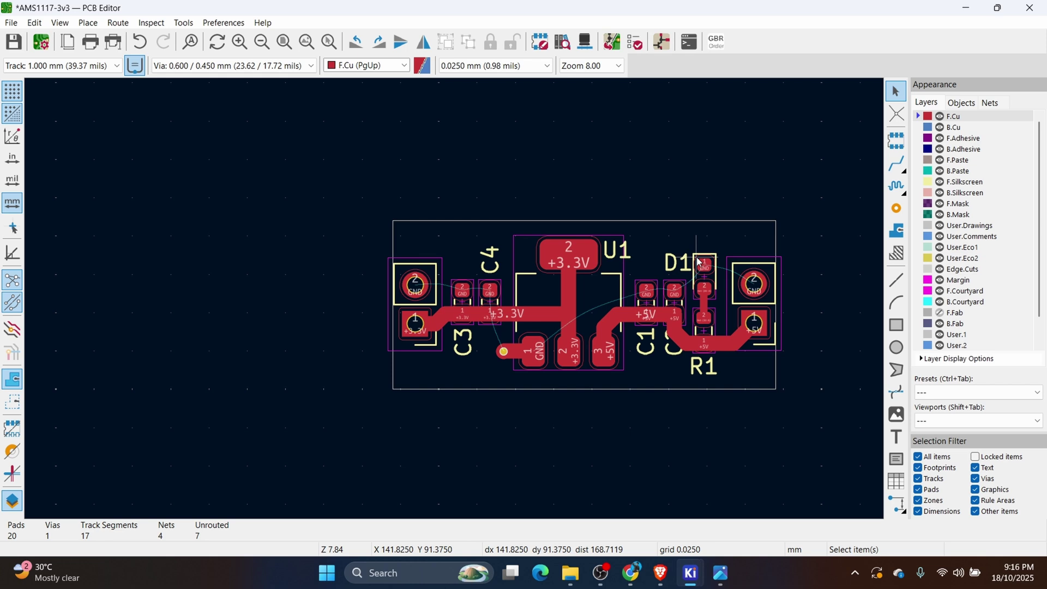
scroll(680, 280, up, 1)
scroll(415, 281, up, 3)
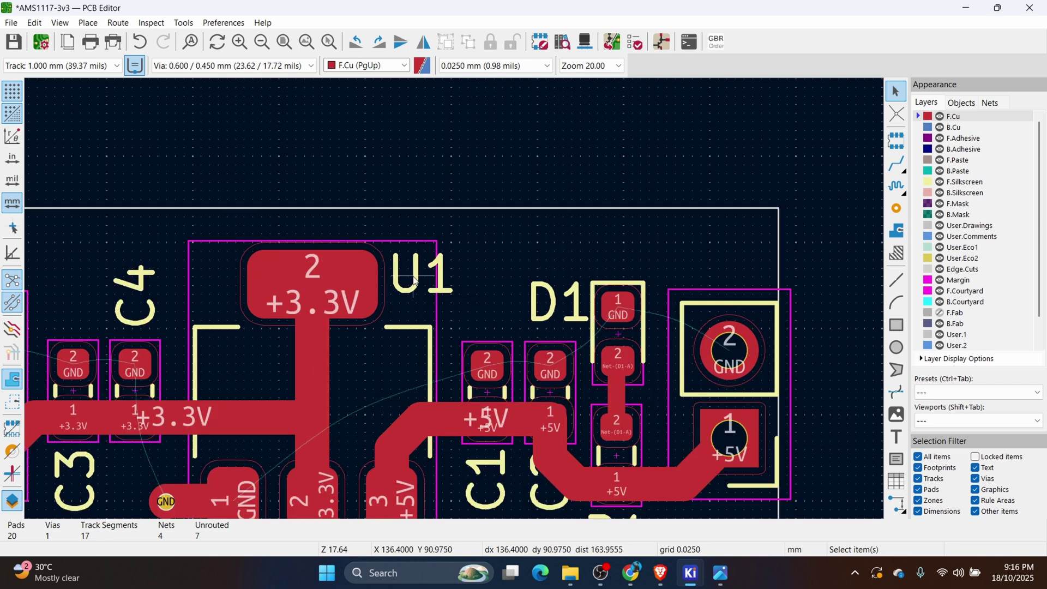
scroll(404, 398, down, 4)
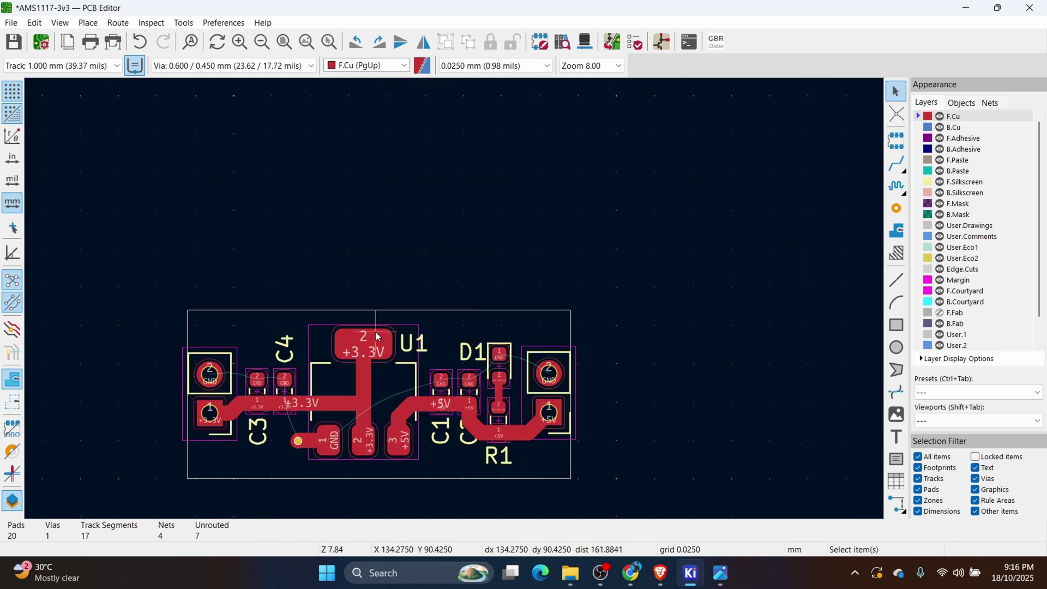
middle_drag(376, 333, 500, 302)
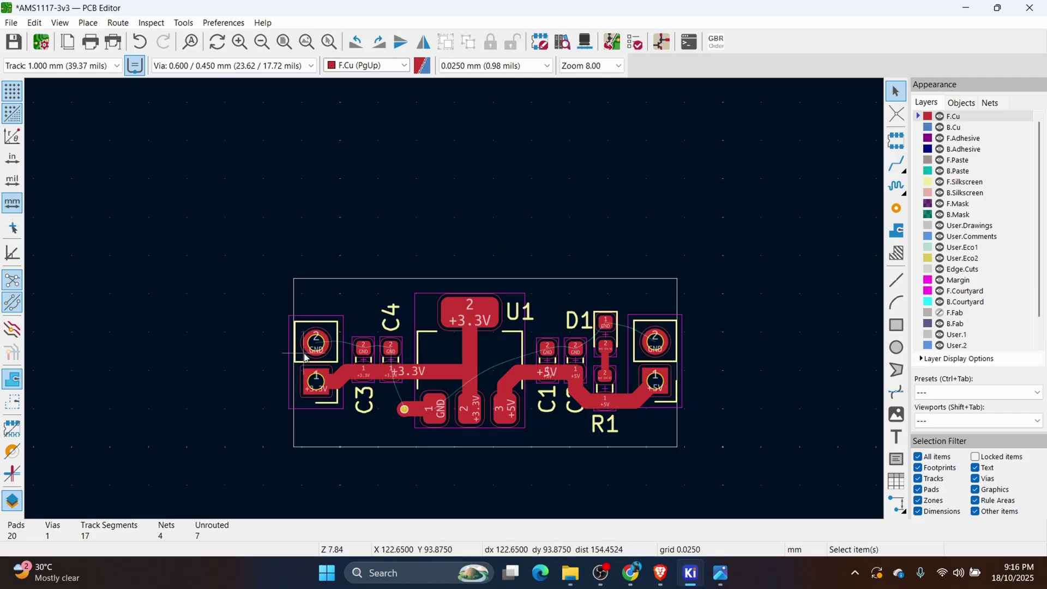
middle_drag(410, 377, 456, 364)
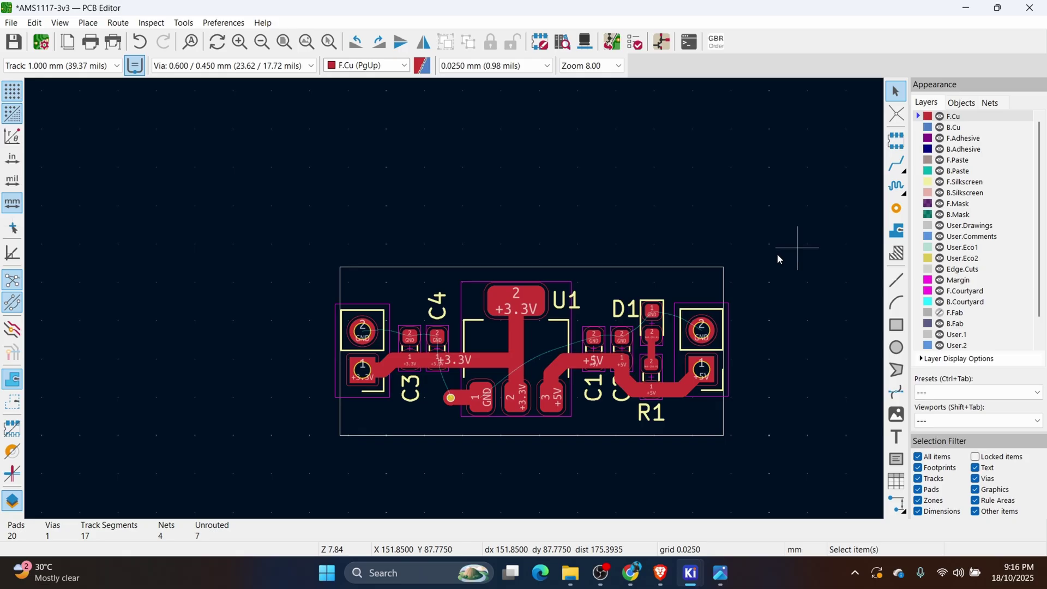
middle_drag(801, 250, 720, 231)
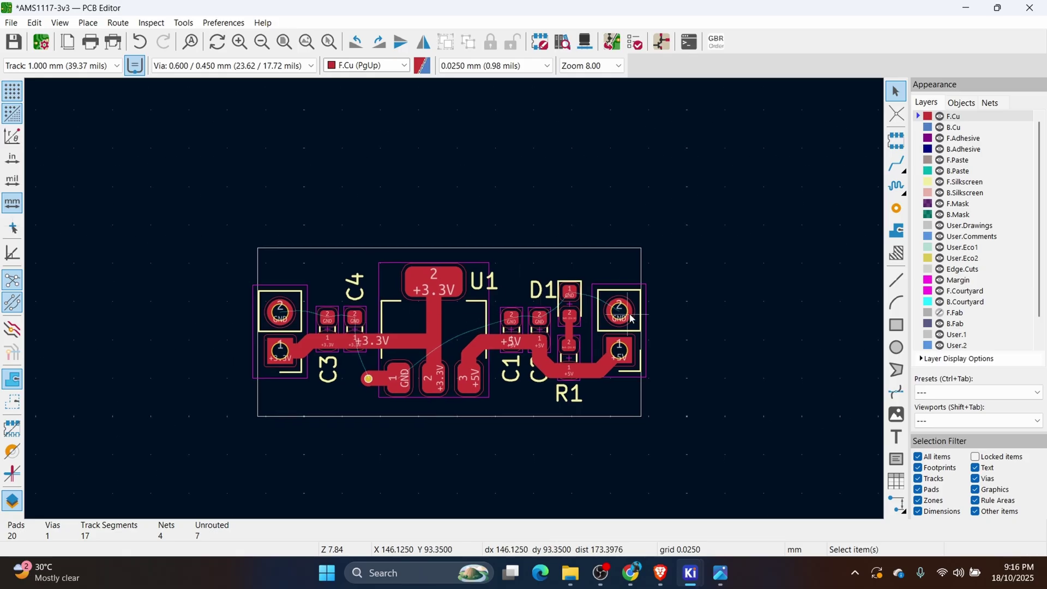
- Start a filled copper zone on F.Cu and B.Cu, assign it to the GND net and set its pad connections to Solid
click(897, 231)
scroll(504, 307, up, 3)
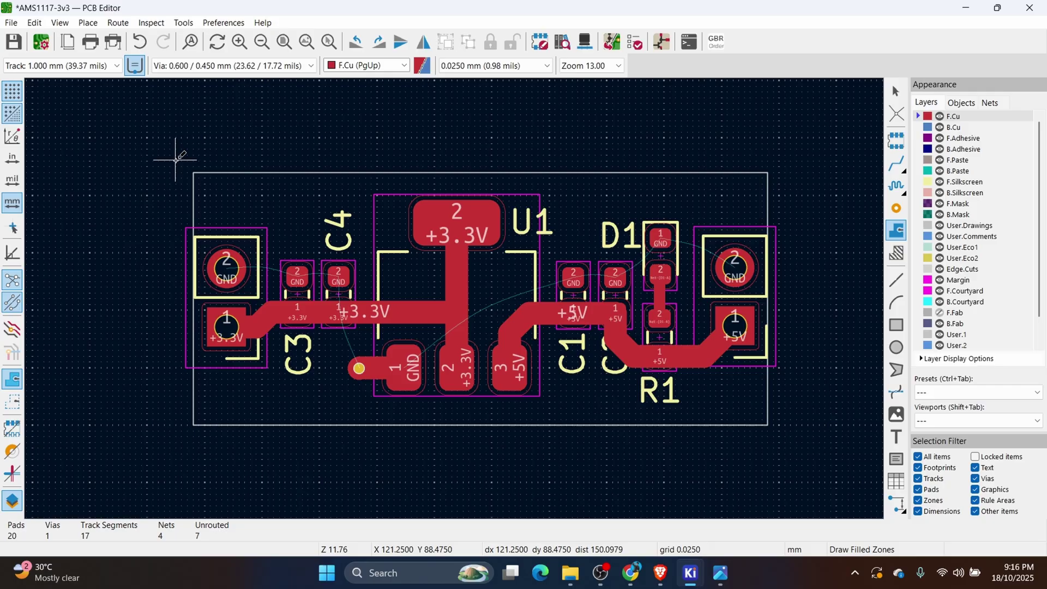
click(186, 160)
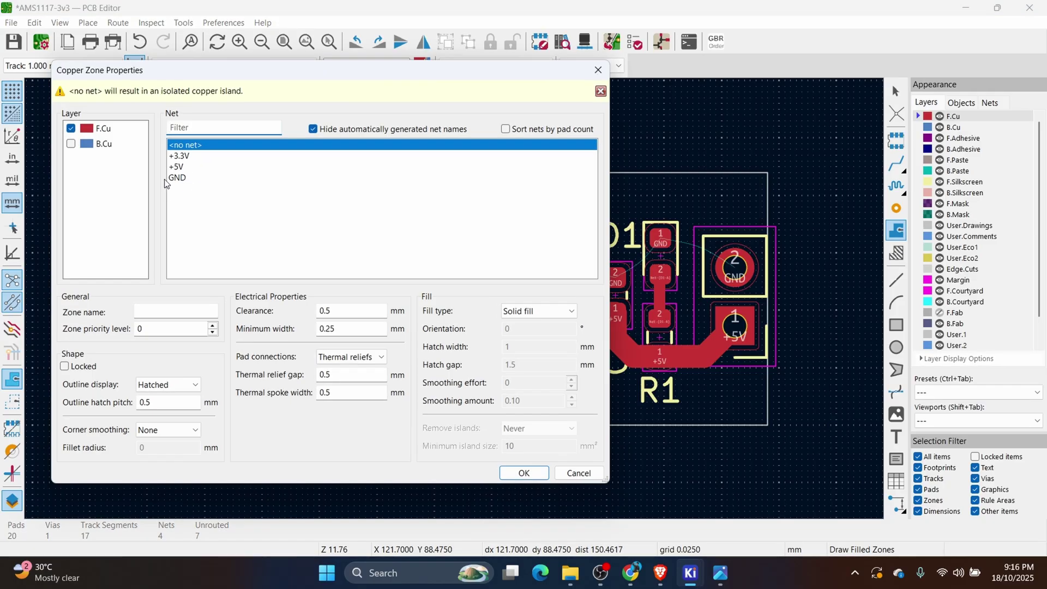
click(71, 145)
click(173, 179)
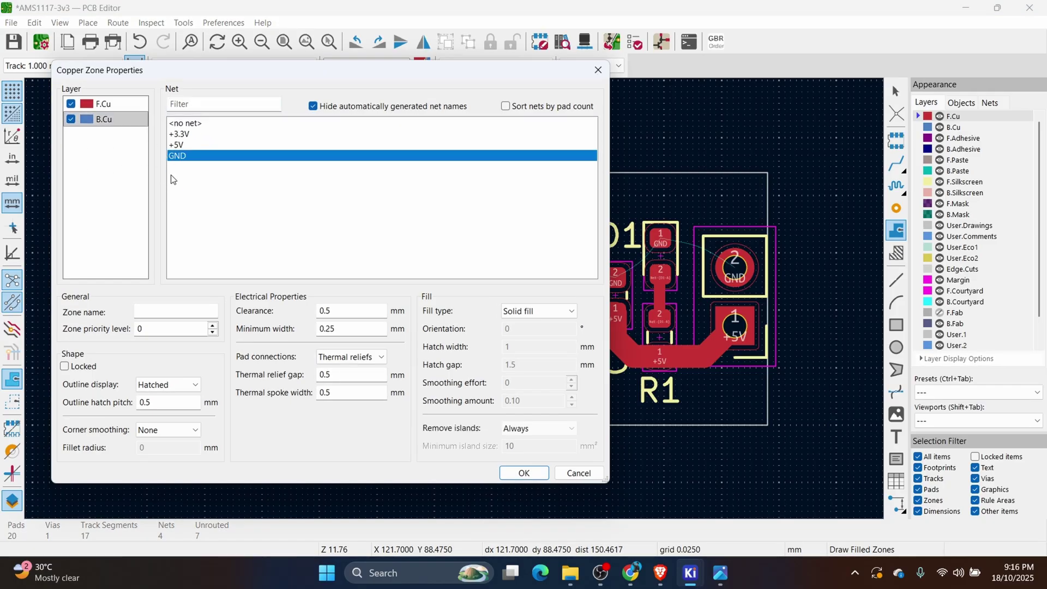
click(354, 357)
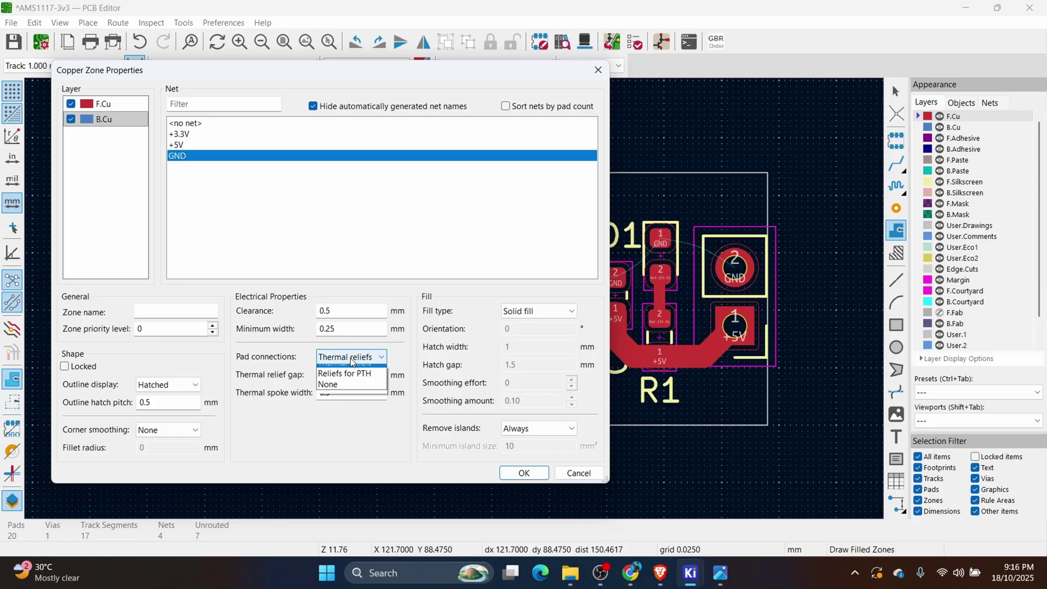
click(347, 372)
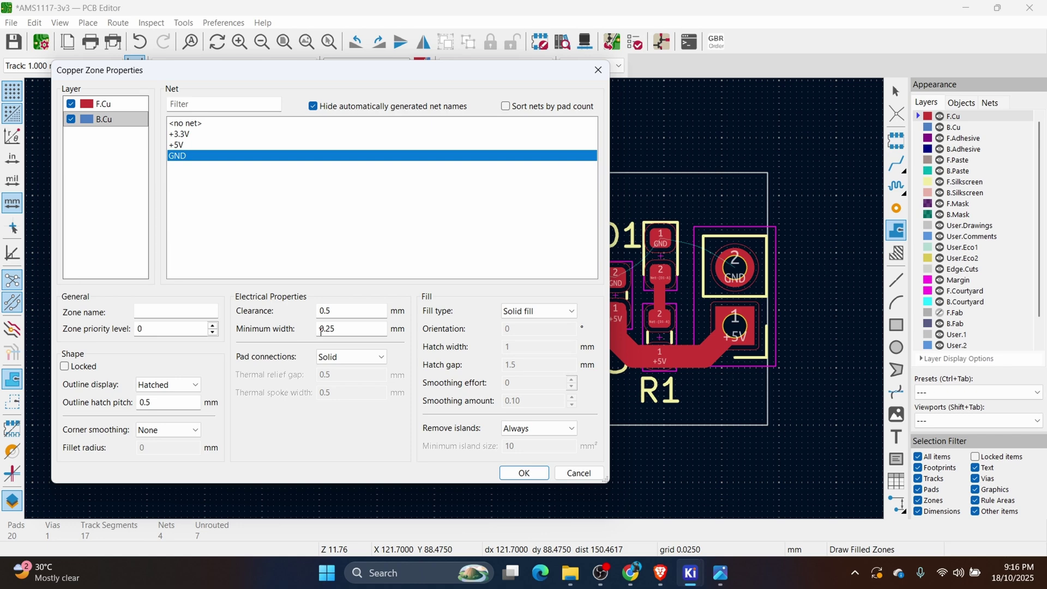
click(532, 474)
- Draw the GND zone outline as a rectangle slightly outside all four board edges and fill the zone
click(186, 161)
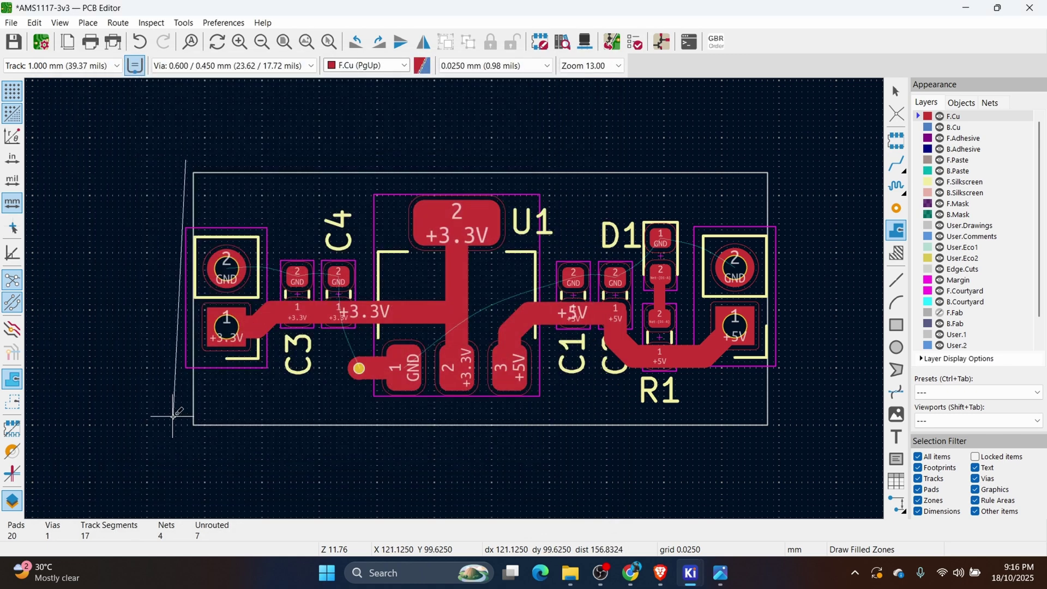
click(185, 444)
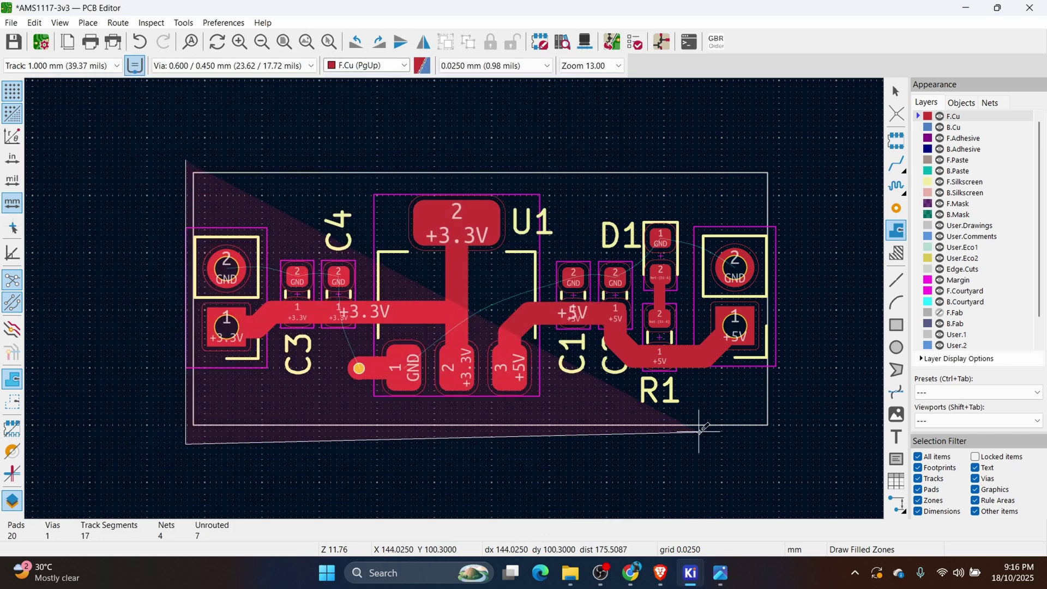
click(776, 442)
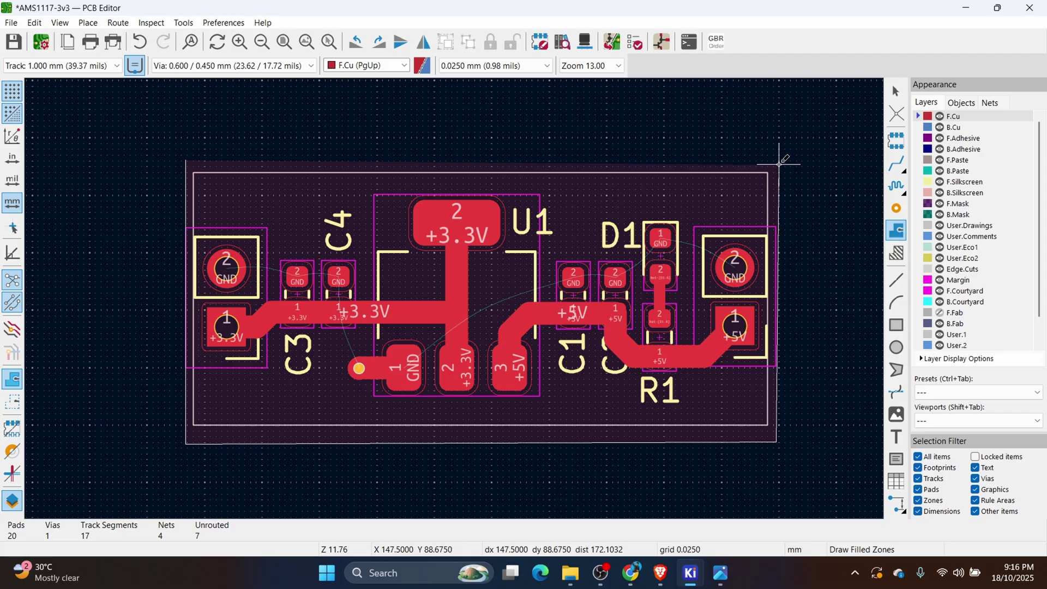
click(779, 164)
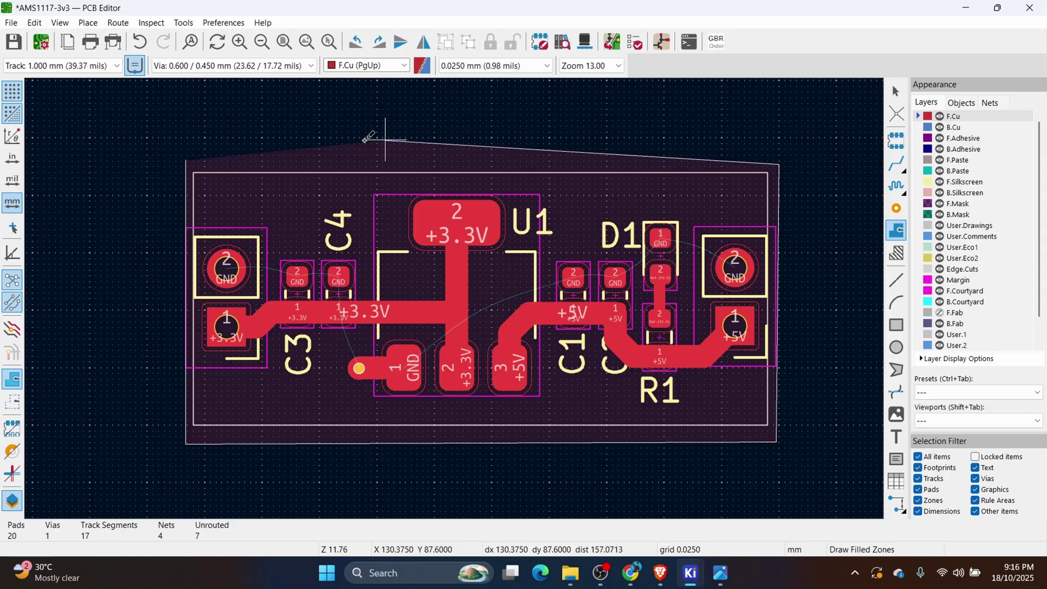
click(185, 160)
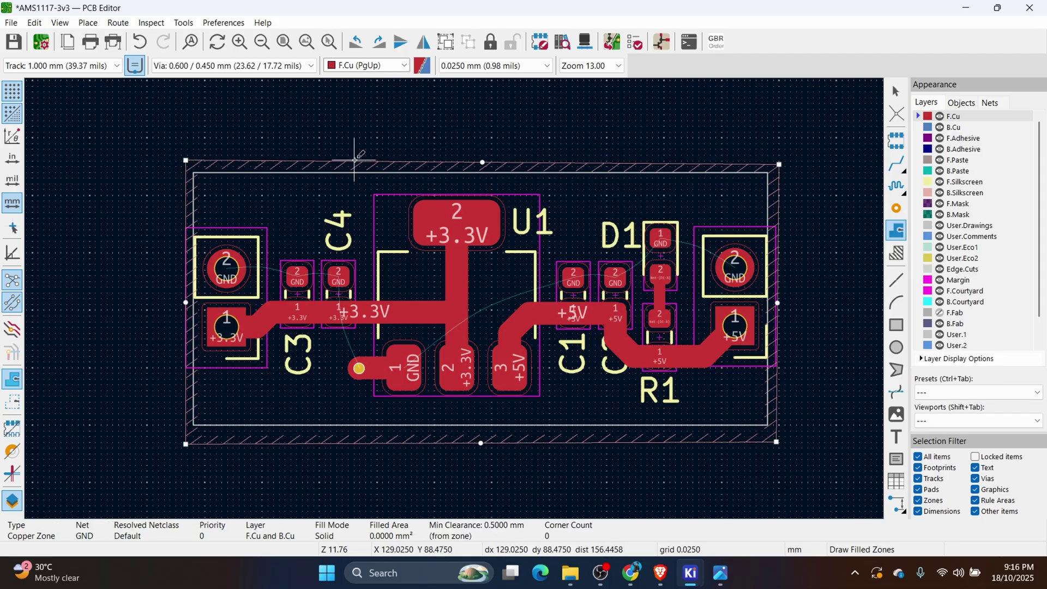
key(Escape)
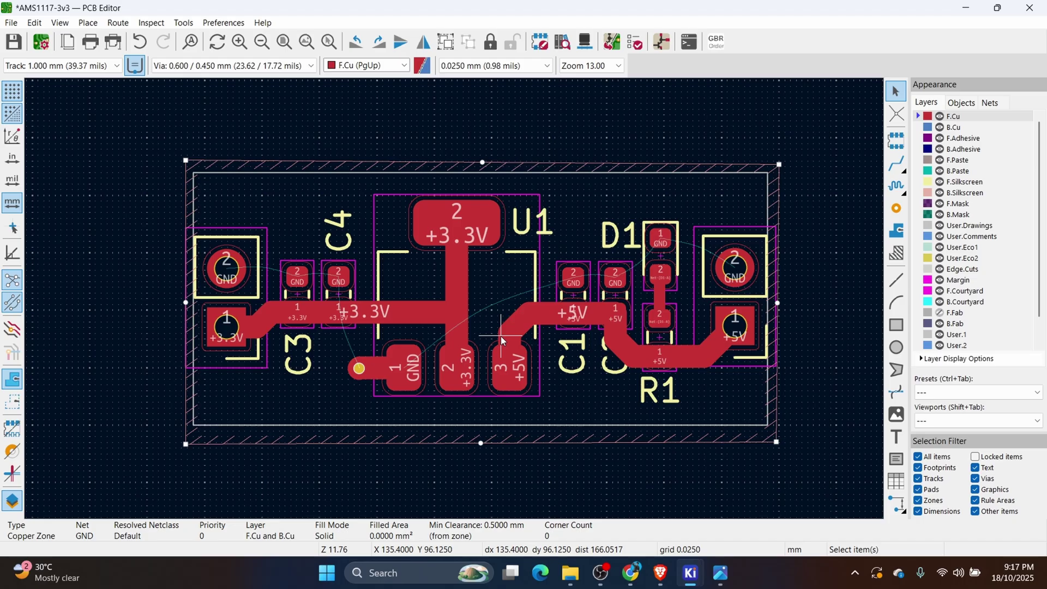
key(b)
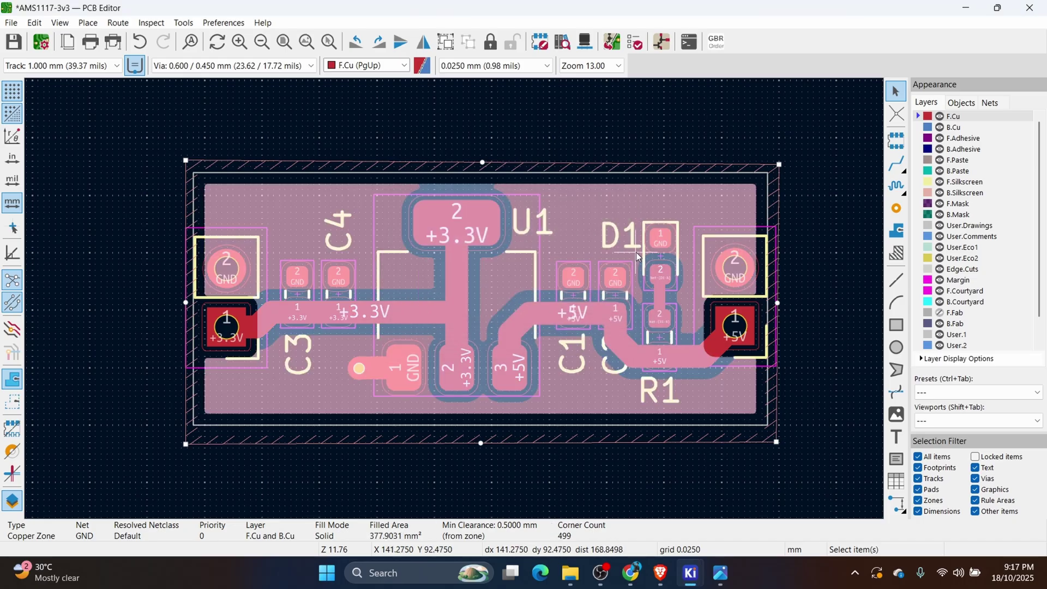
click(579, 139)
- Make F.Silkscreen the active layer and move the C3 reference text above its capacitor, beside the C4 text
shift+scroll(479, 281, up, 1)
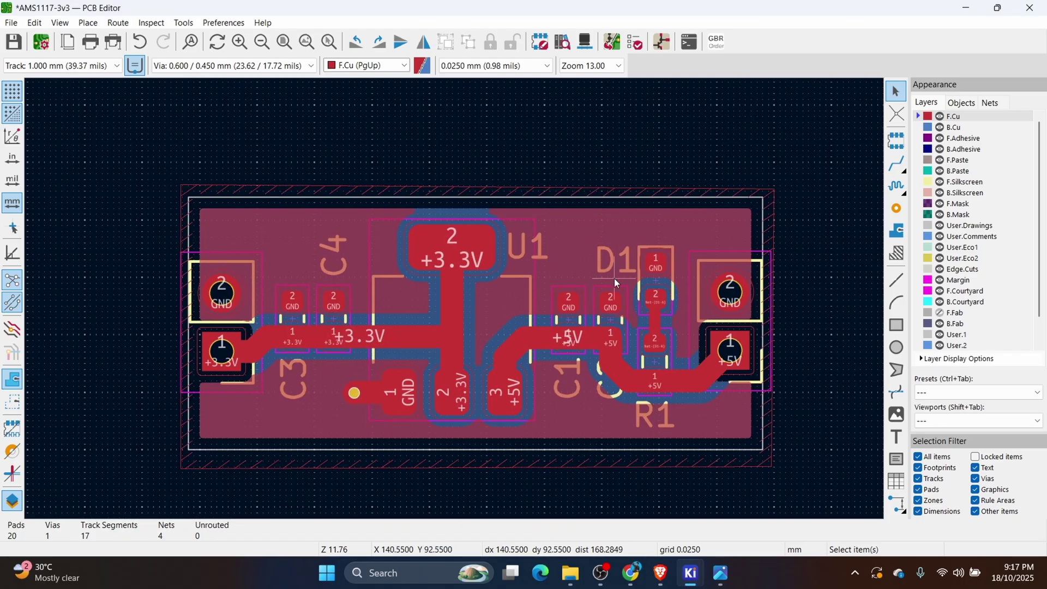
middle_drag(377, 265, 454, 266)
middle_drag(519, 307, 478, 321)
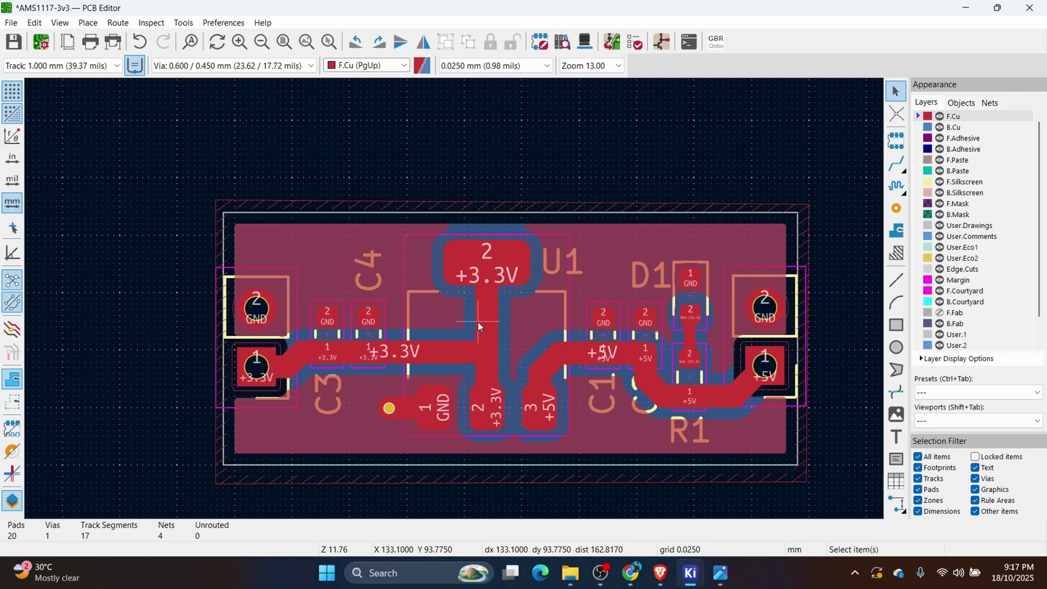
middle_drag(535, 292, 502, 301)
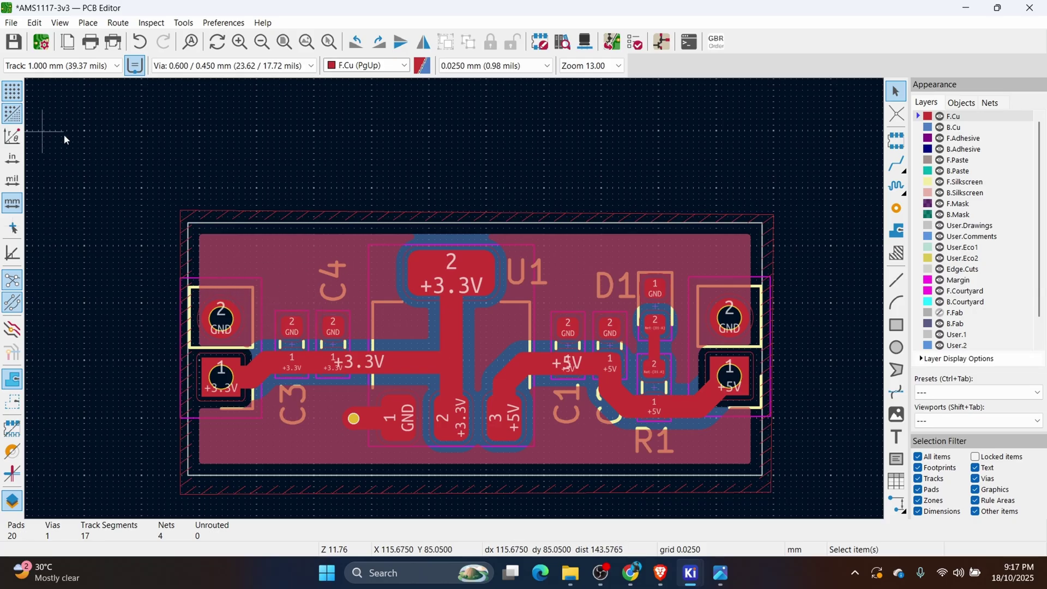
click(920, 182)
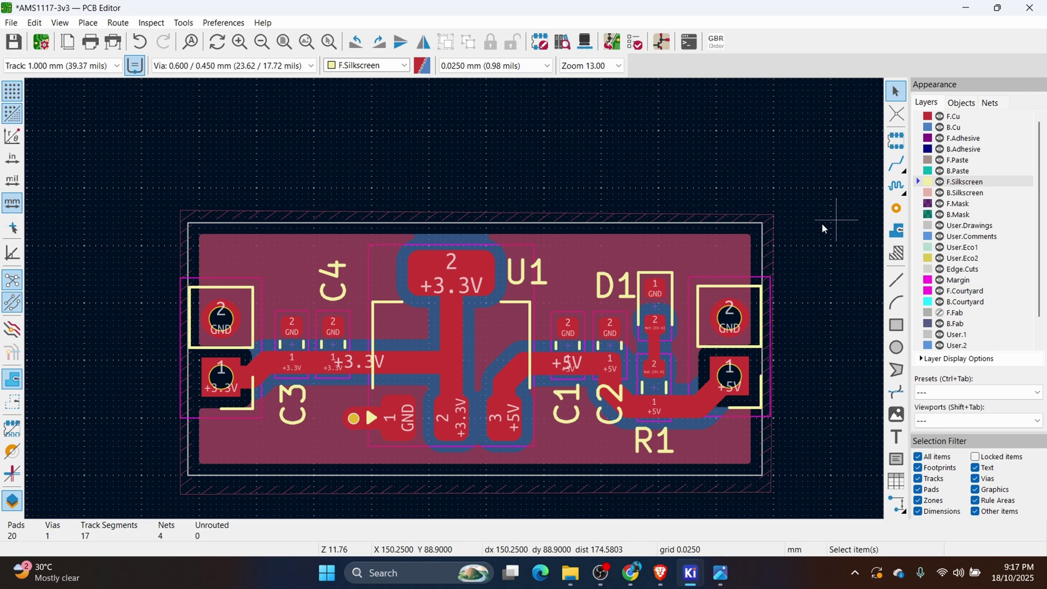
scroll(442, 225, down, 3)
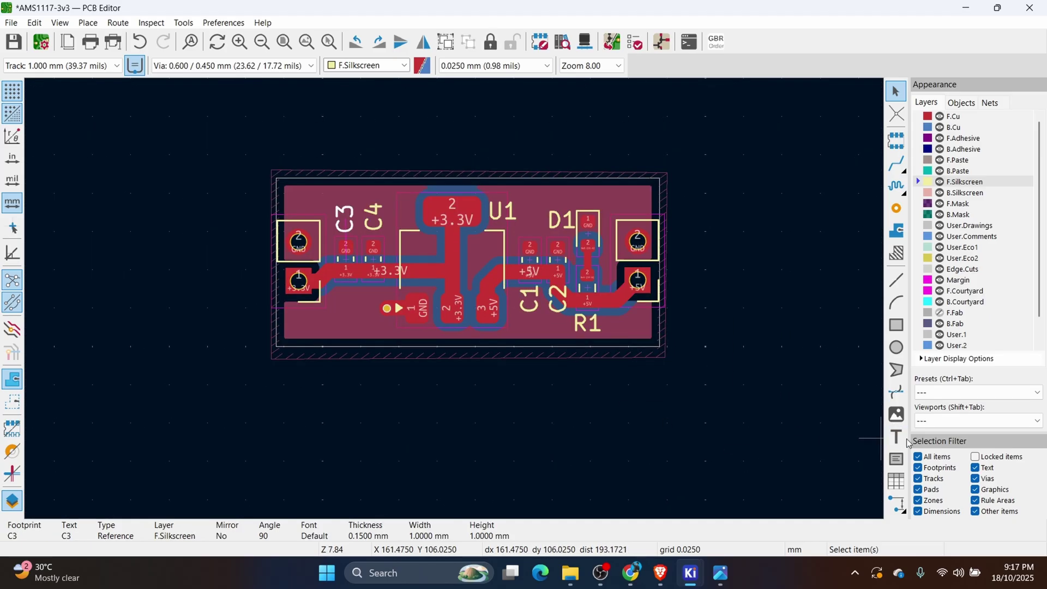
- Place a bold "+" text, 1 mm in size and 0.2 mm thick, on F.Silkscreen below J2's +3.3V pad
click(897, 438)
click(297, 234)
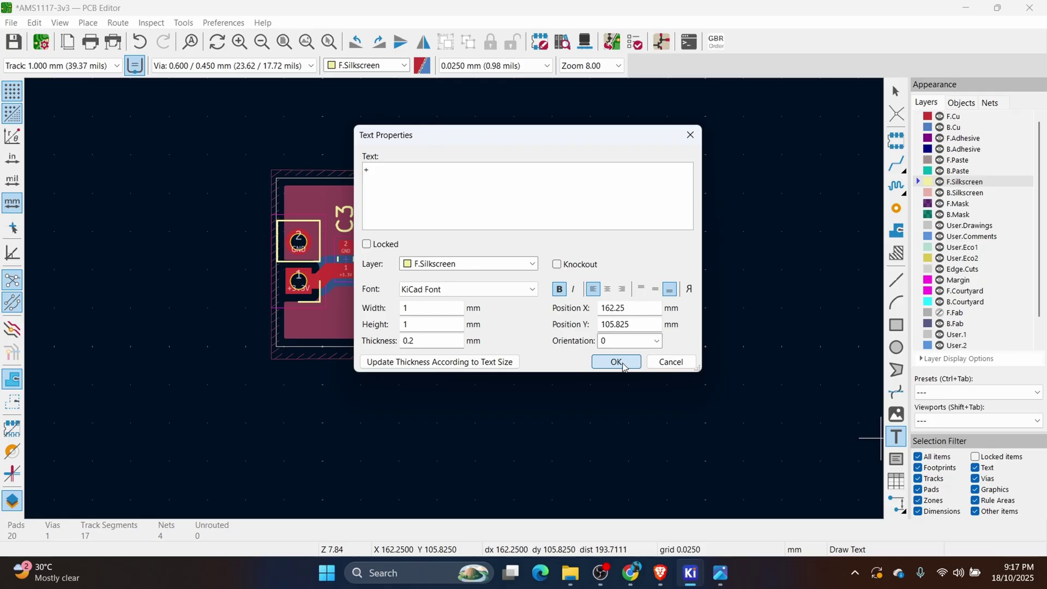
click(621, 363)
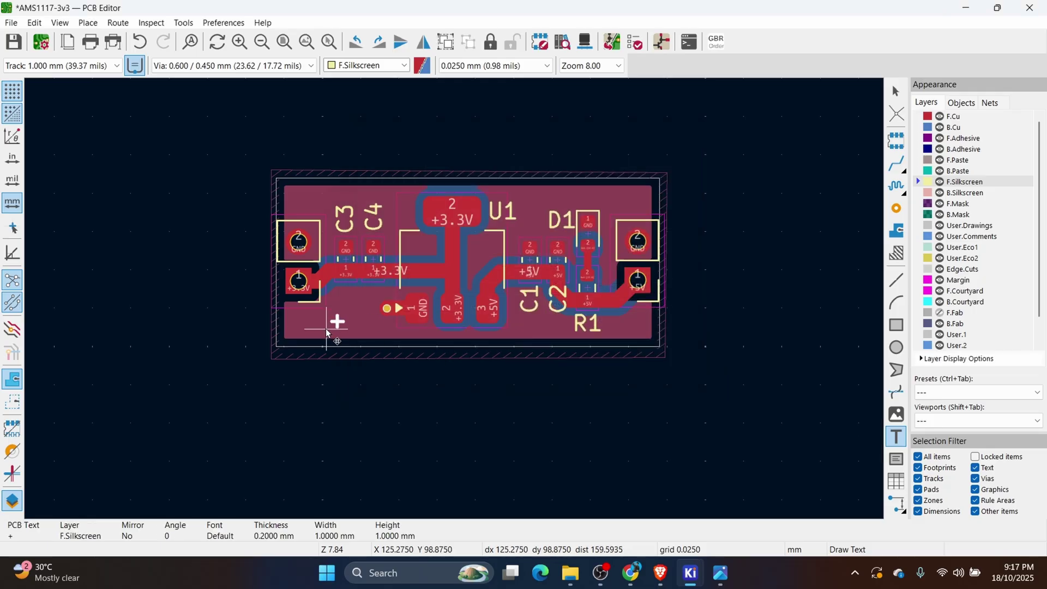
click(287, 325)
key(Escape)
- Duplicate the + mark to complete the + and − labels at both connectors, and add bold VOUT and VIN labels beside J2 and J1
click(296, 321)
key(ctrl+d)
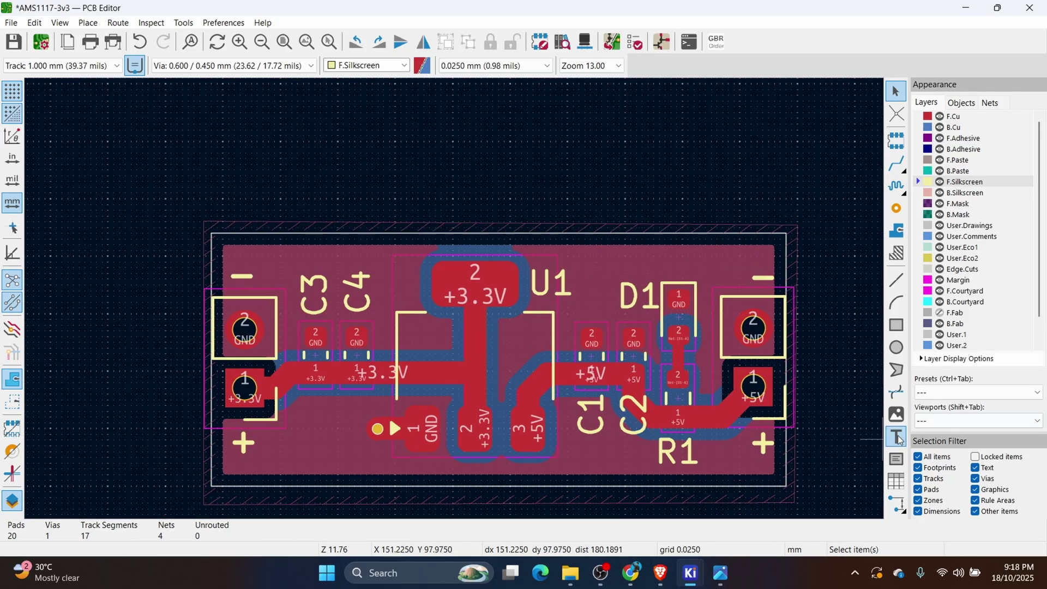
double_click(308, 453)
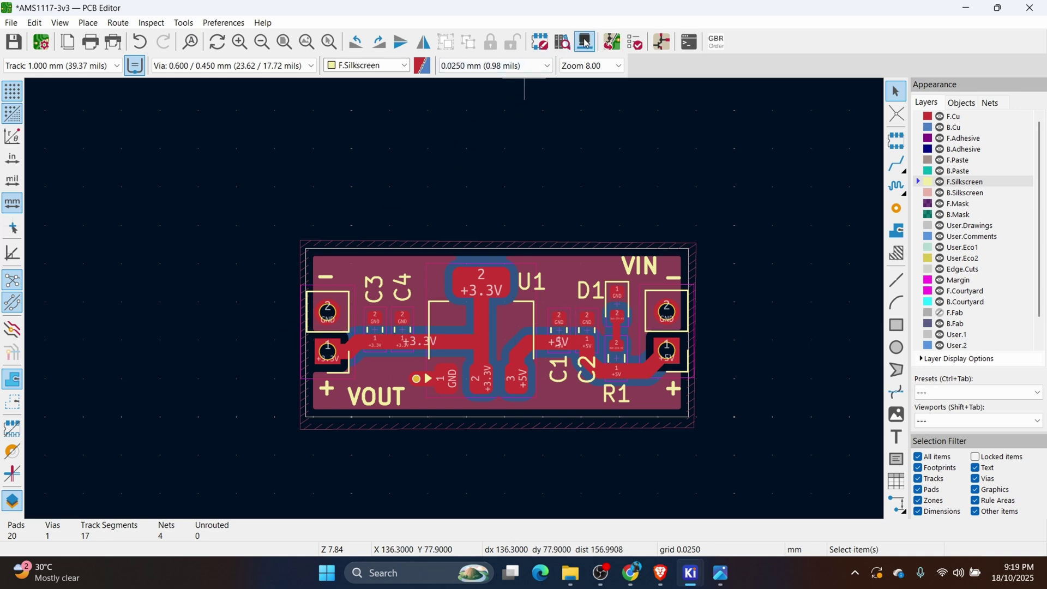
- Inspect the board from a tilted angle in the 3D viewer, and return to the PCB layout
click(564, 42)
drag(593, 377, 451, 182)
key(alt+Tab)
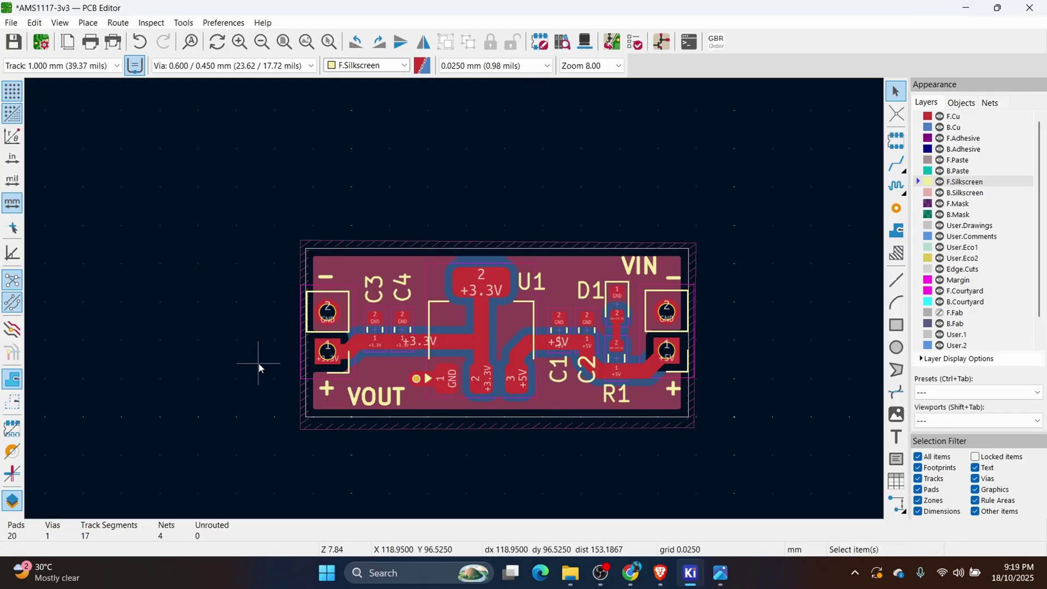
- Hide the PinHeader_1x02_P2.54mm_Vertical 3D model of connector J2 in its footprint properties
click(316, 340)
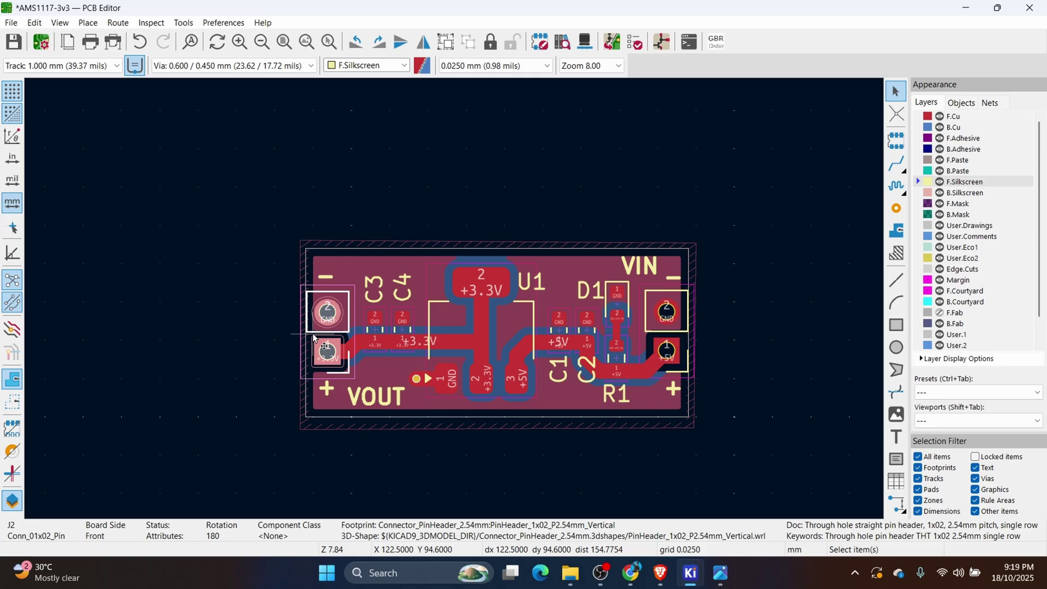
double_click(315, 338)
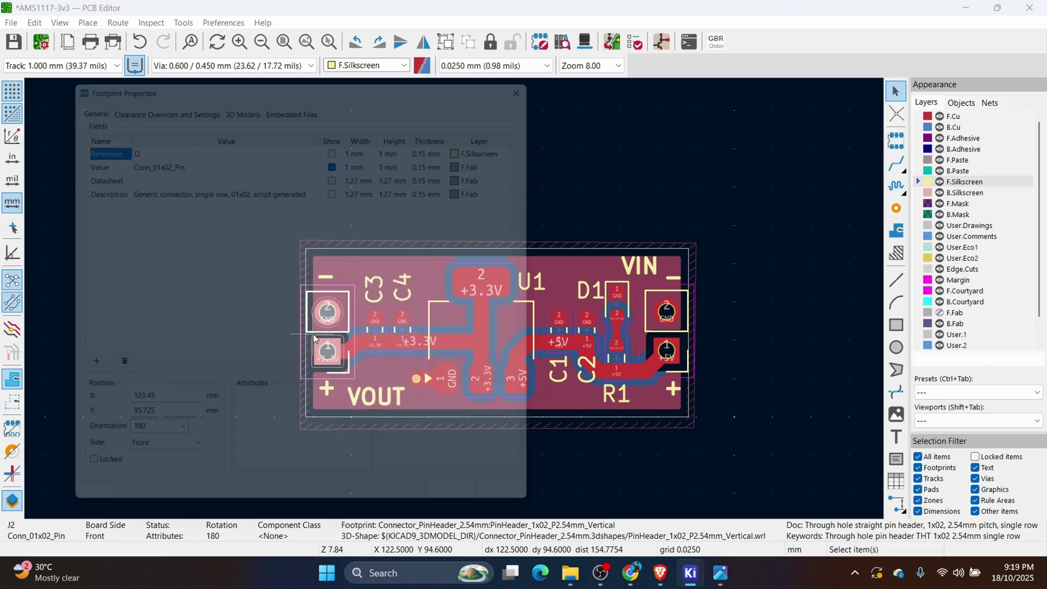
click(232, 95)
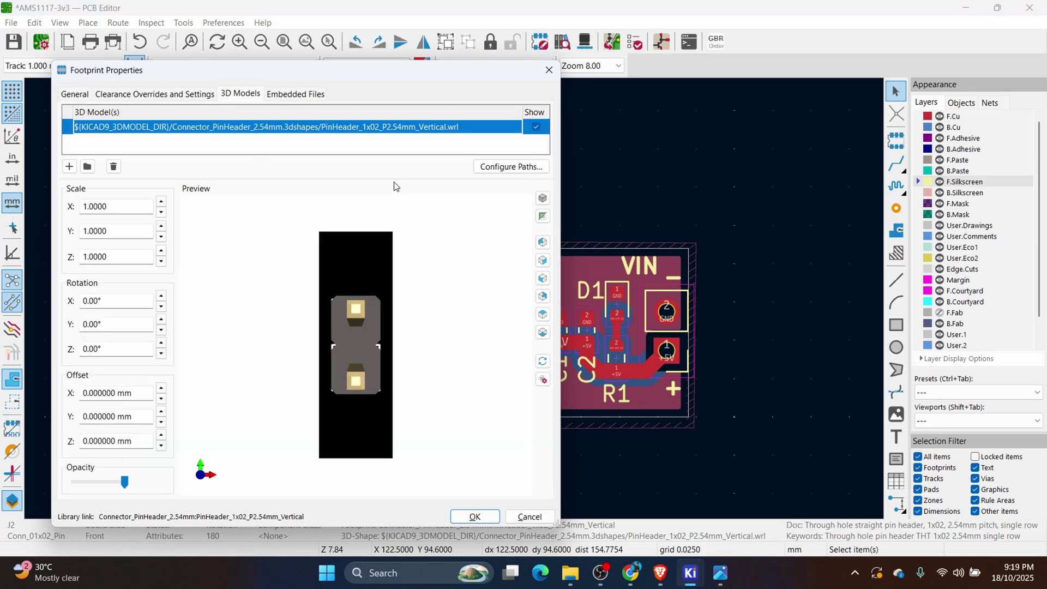
click(537, 128)
click(475, 516)
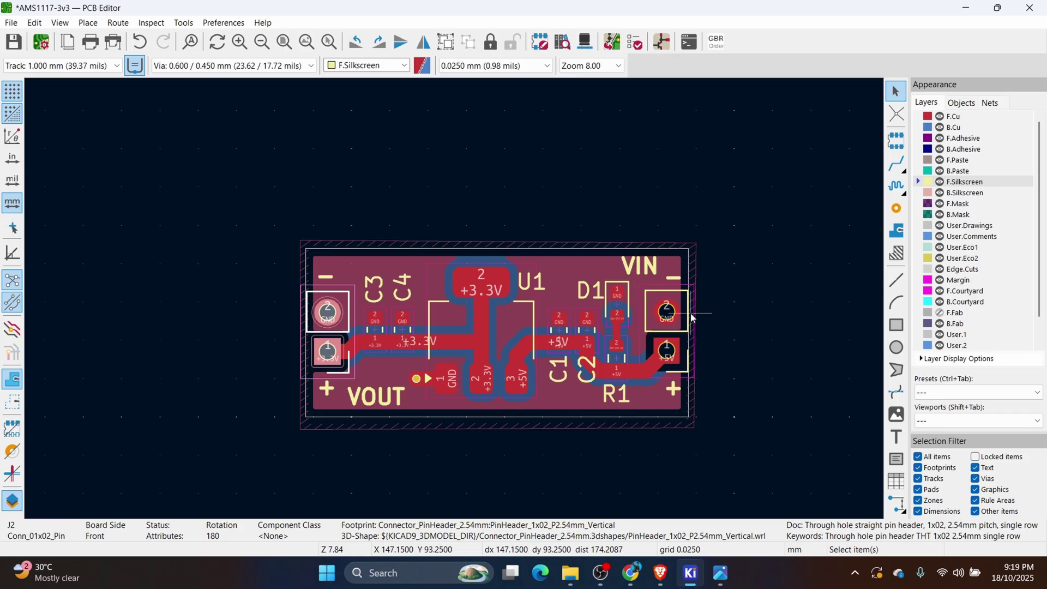
- Hide the pin header 3D model of connector J1 in its footprint properties, and show the board in the 3D viewer
click(658, 336)
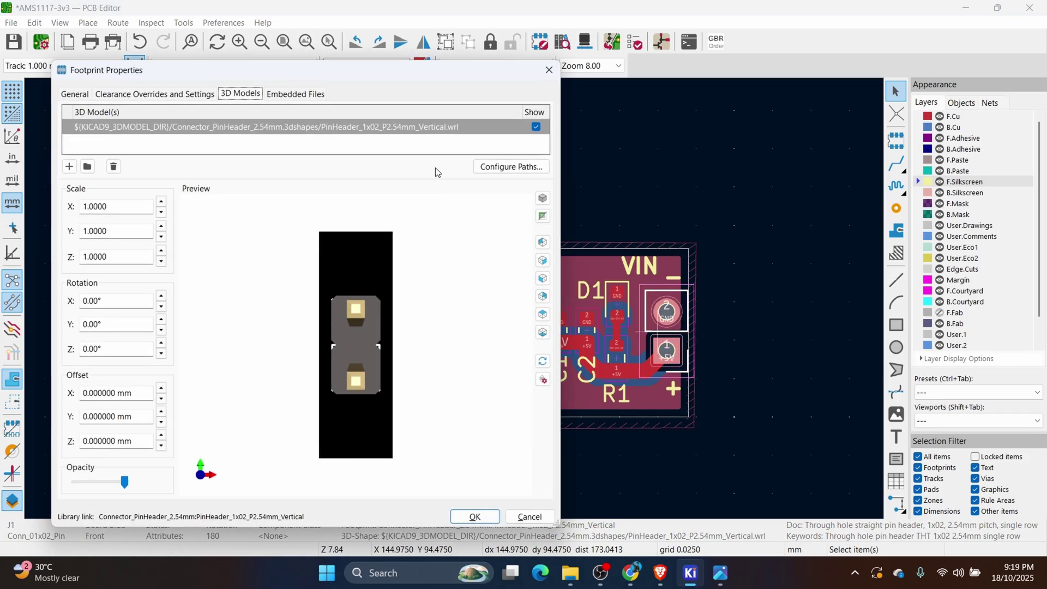
click(536, 127)
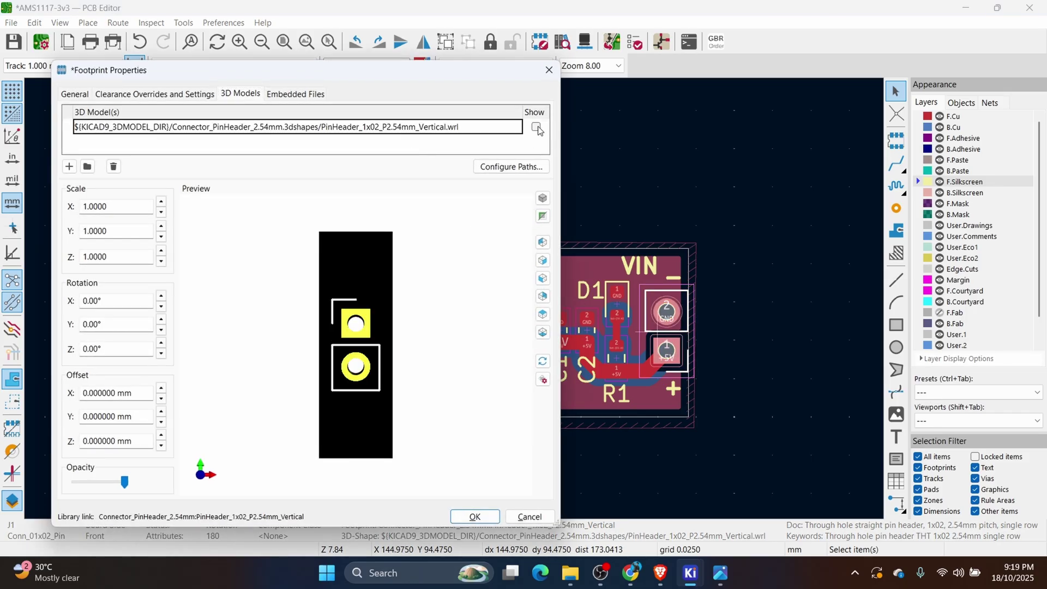
click(488, 514)
click(584, 42)
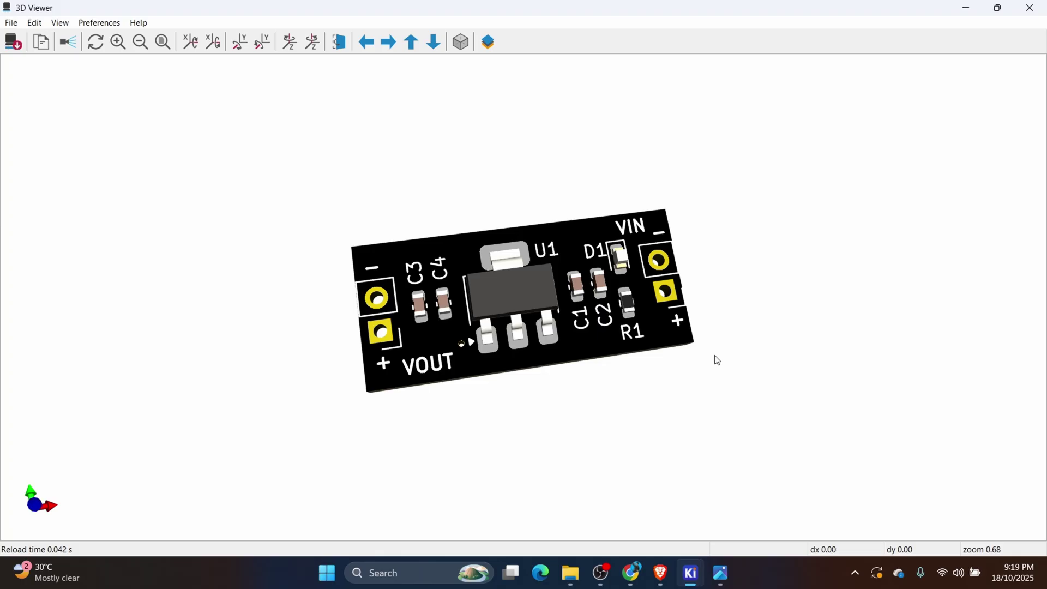